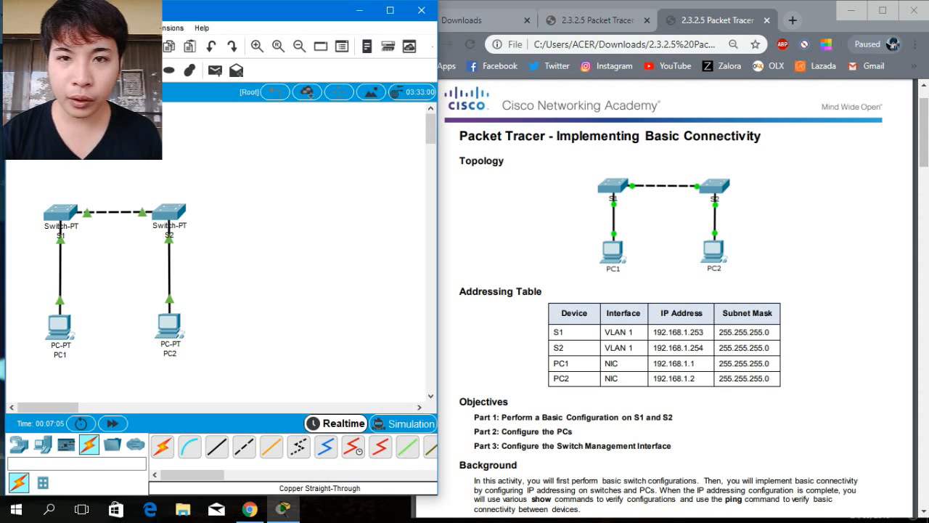
Scroll through the lab instructions to read the Part 1 switch configuration tasks.
mouse_move(469, 83)
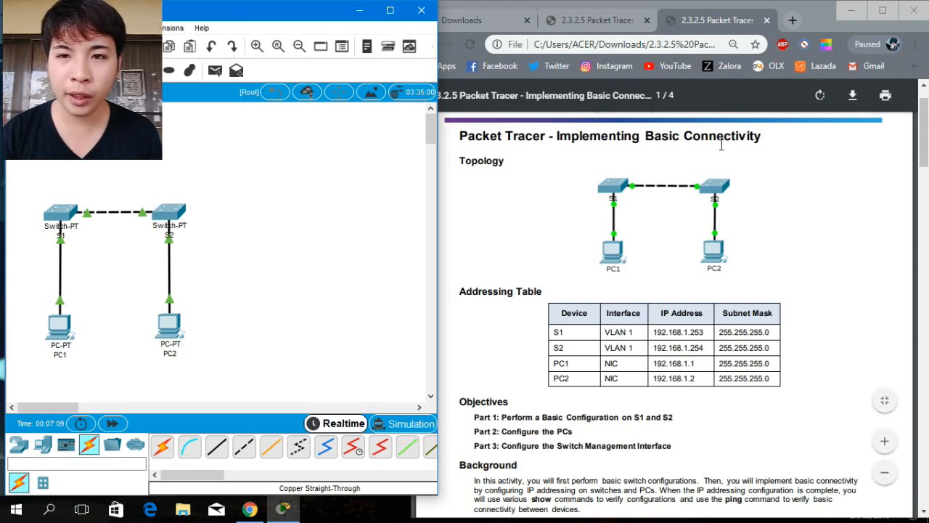
left_click(926, 141)
scroll(602, 165, "down", 3)
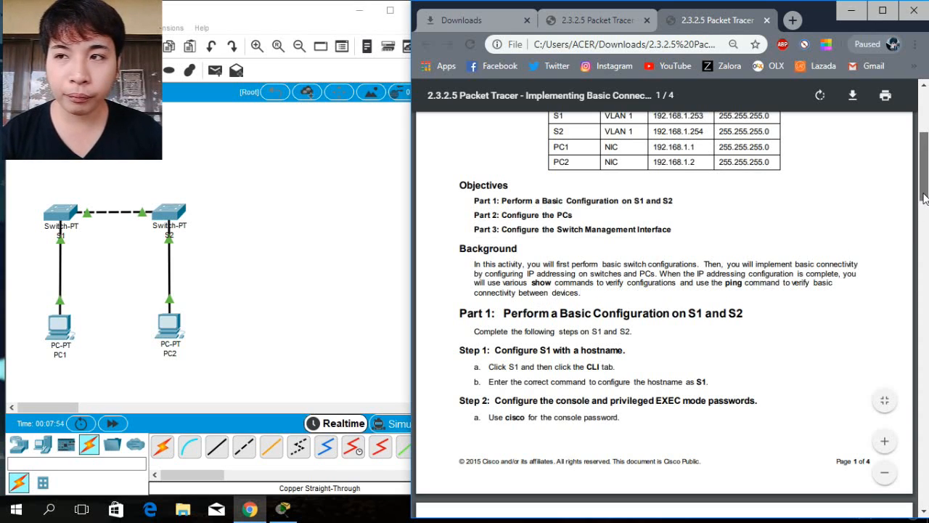
left_click_drag(925, 199, 925, 200)
scroll(925, 200, "down", 2)
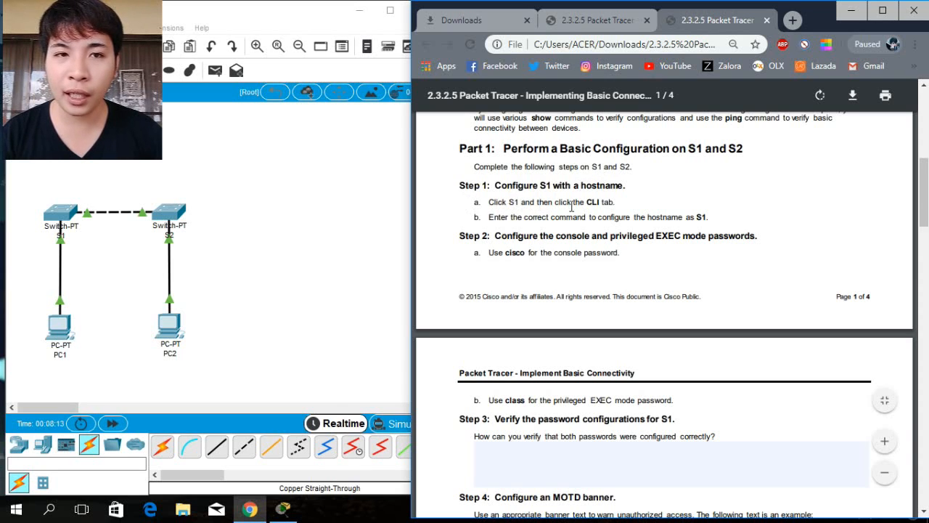
Open switch S1's command line interface and enter privileged EXEC mode with enable.
left_click(58, 215)
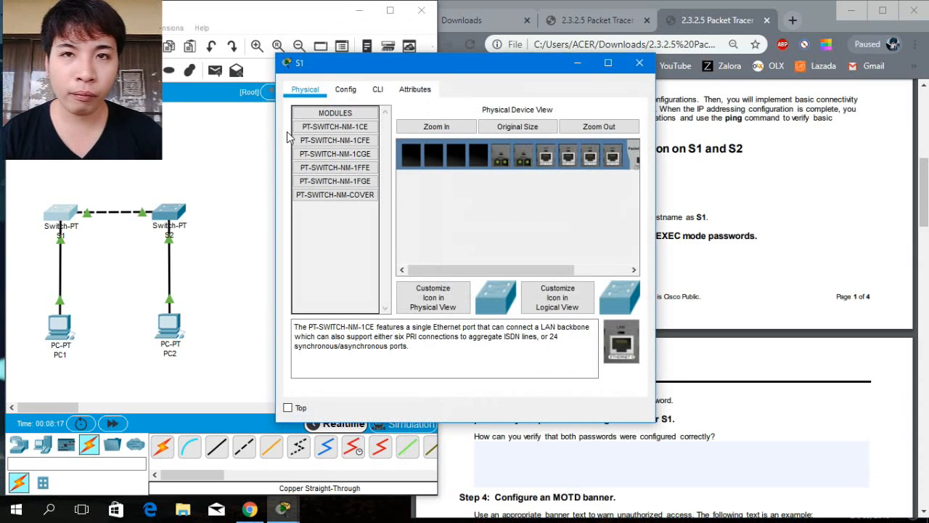
left_click_drag(368, 74, 113, 126)
left_click(121, 141)
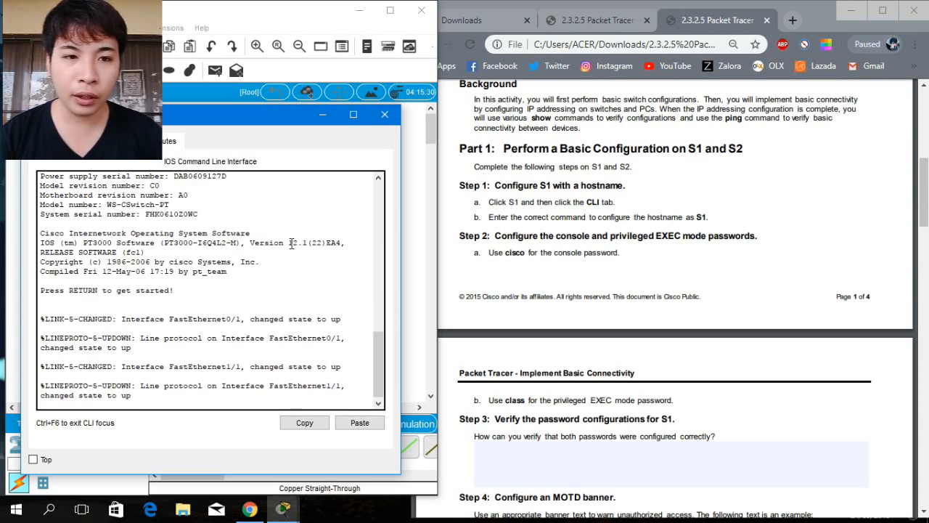
left_click(48, 398)
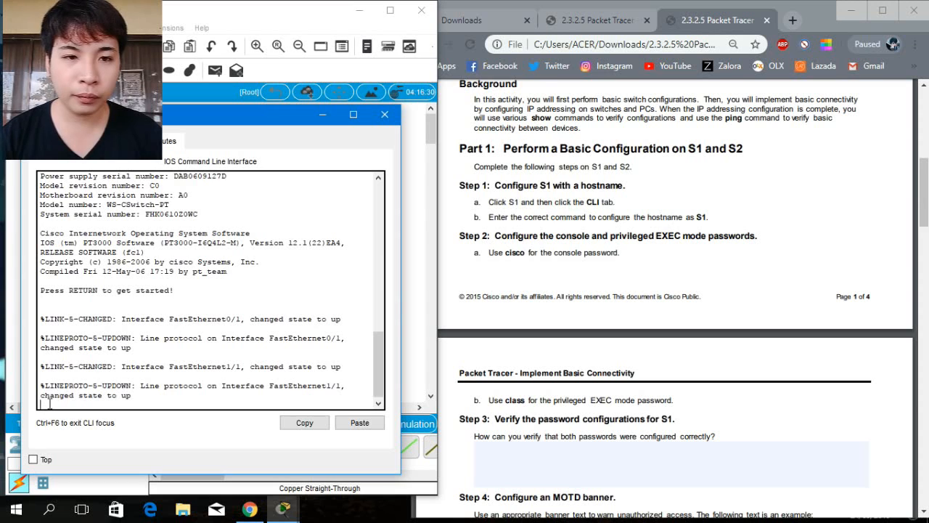
key("Return")
type("enable")
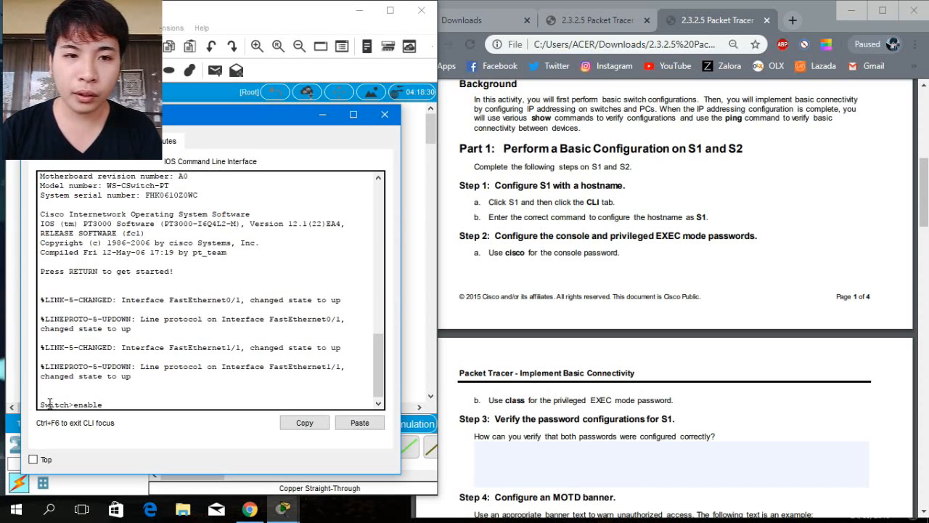
key("Return")
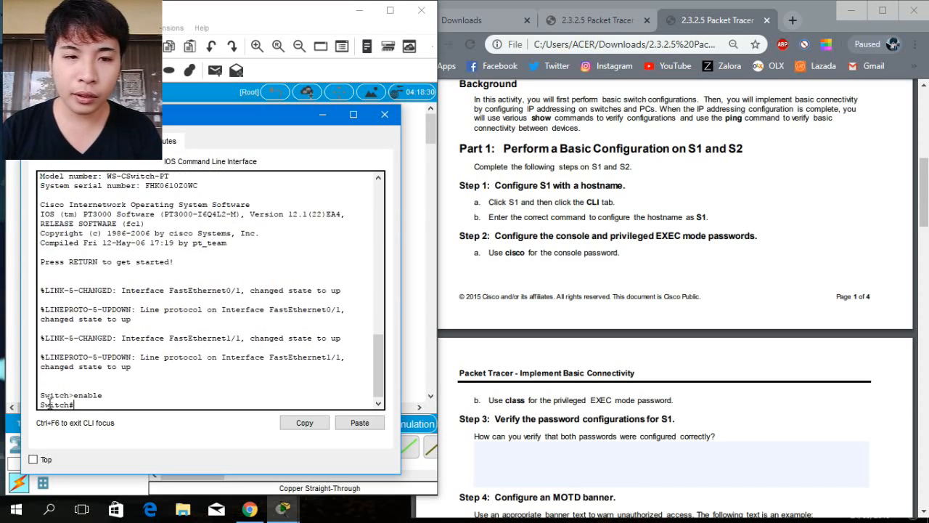
Enter global configuration mode with configure terminal and set the switch hostname to S1.
type("confi")
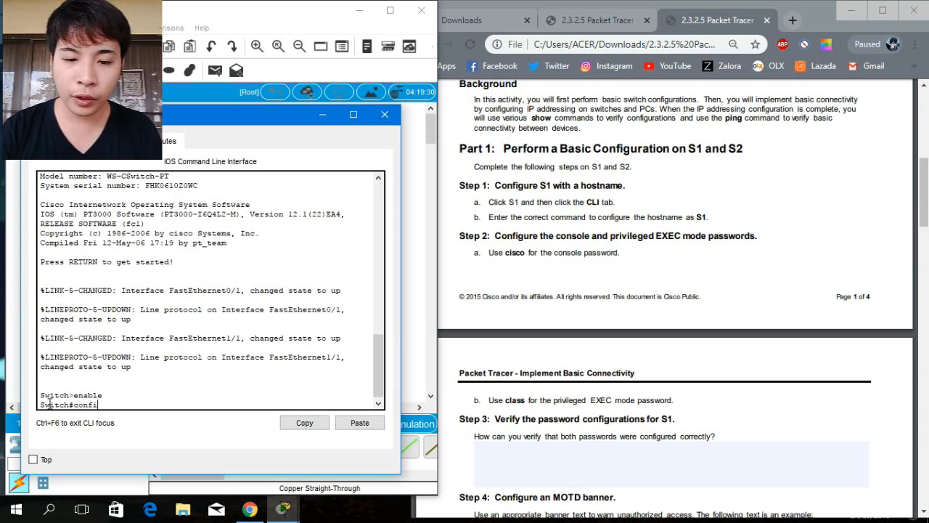
type("gure ")
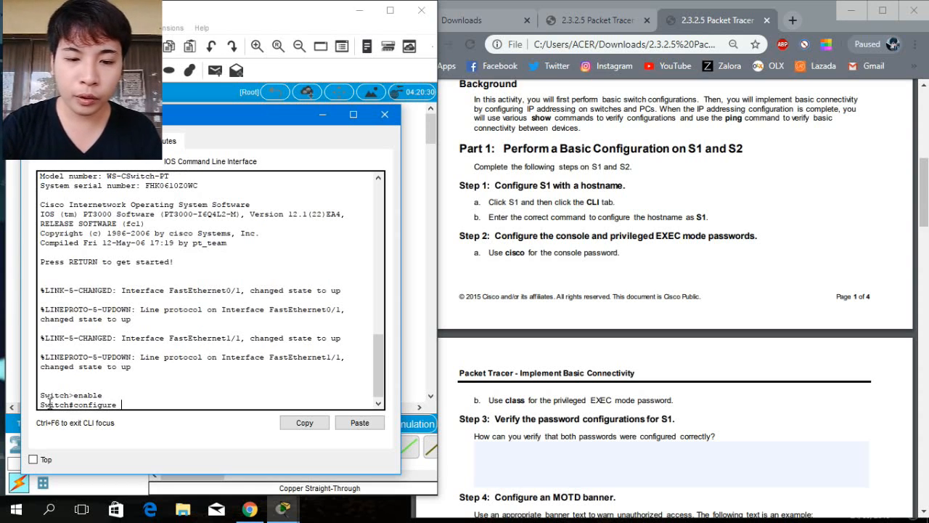
type("terminal")
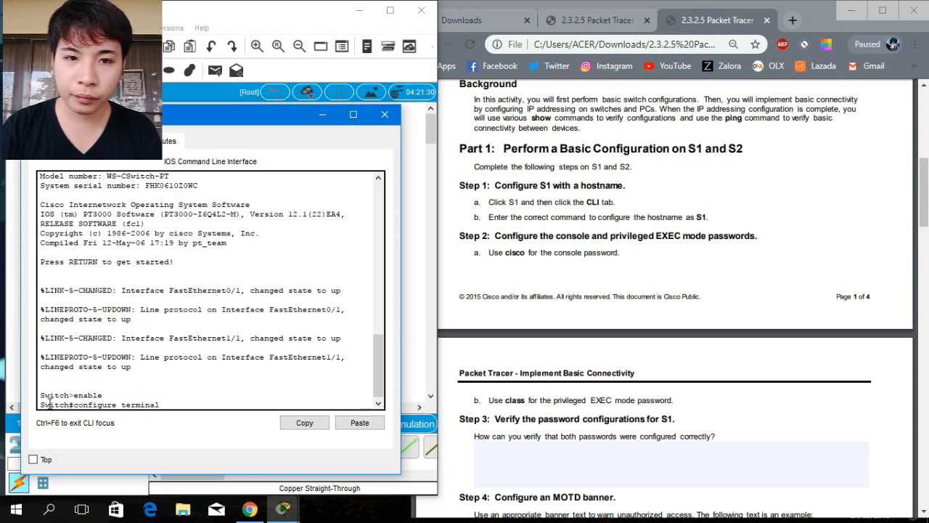
key("Return")
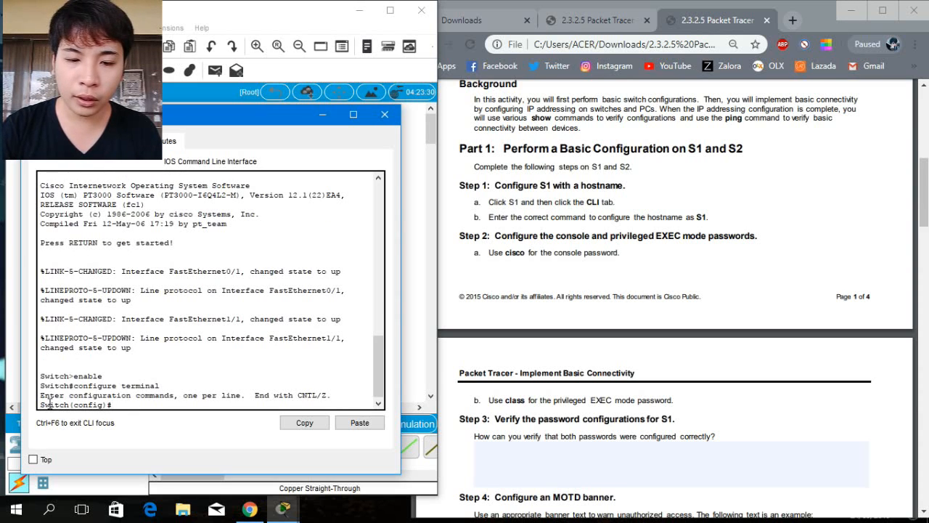
type("ho")
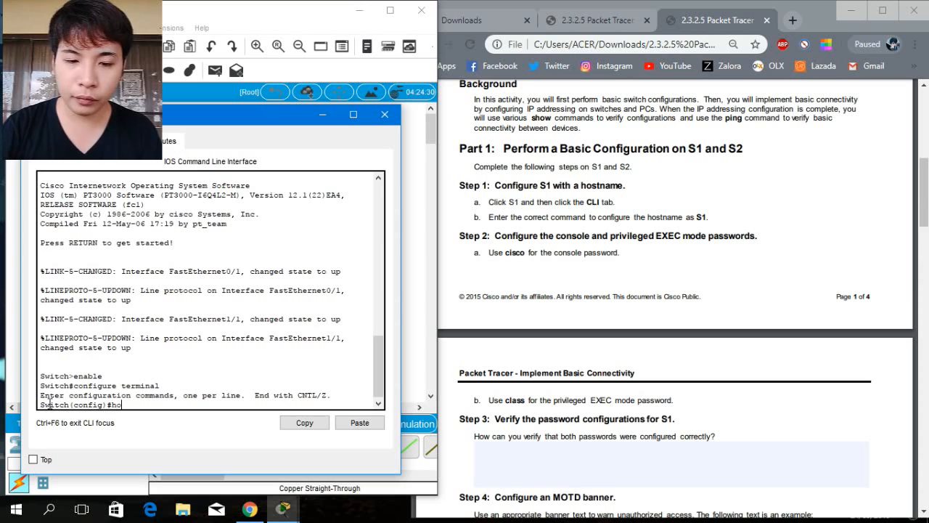
type("stname")
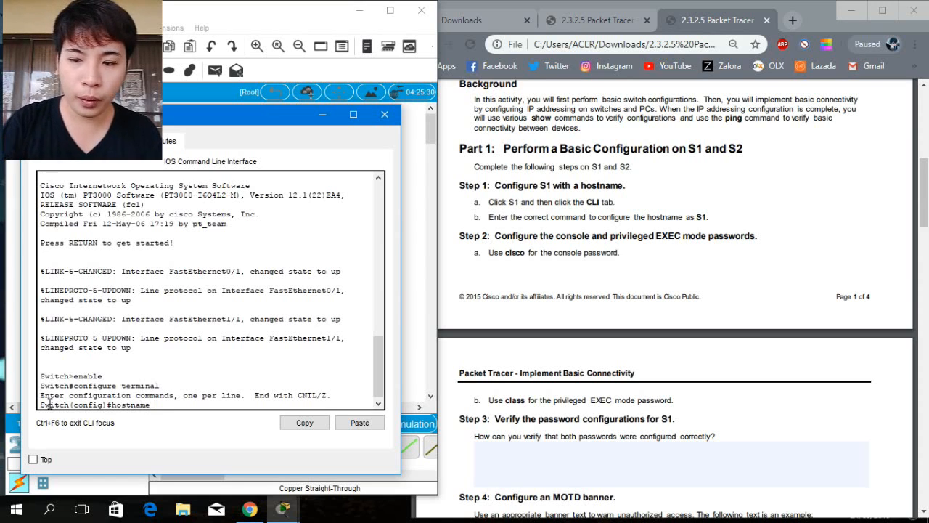
type(" S1")
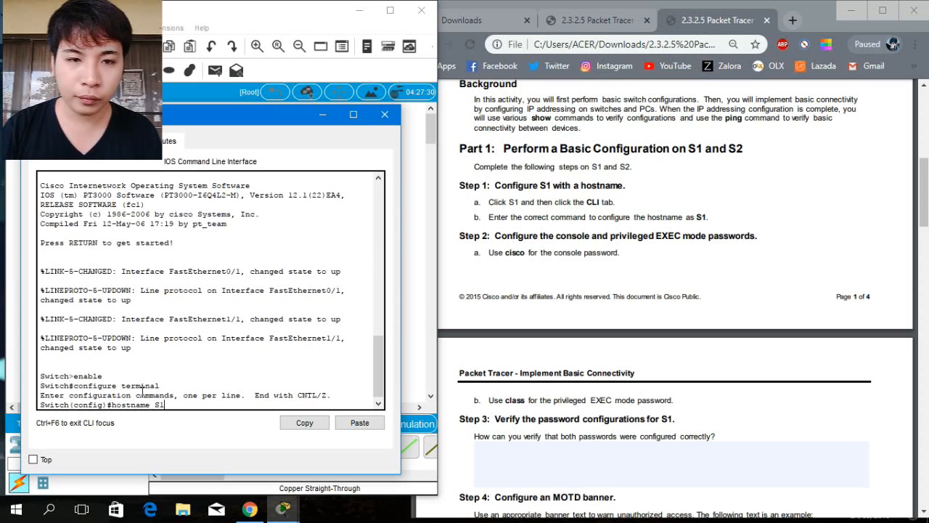
key("Return")
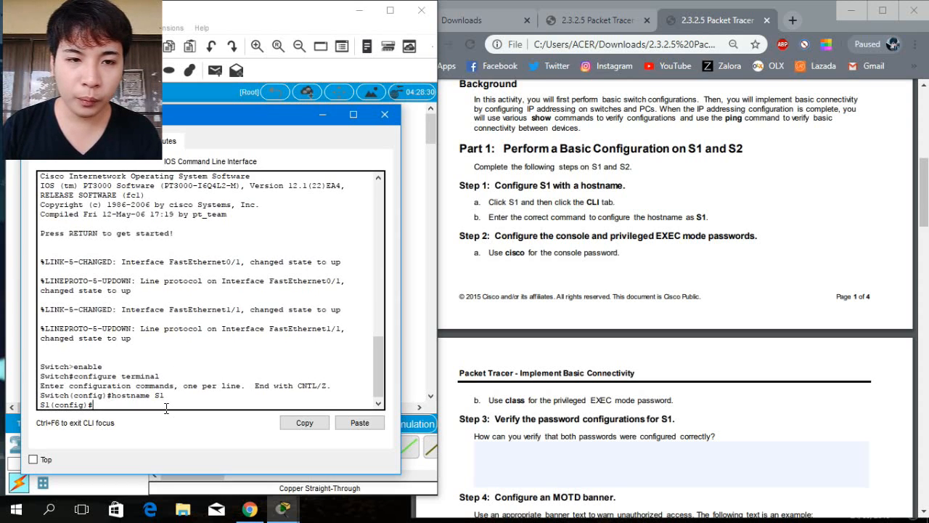
Set the privileged EXEC mode password using enable secret.
left_click_drag(97, 405, 39, 408)
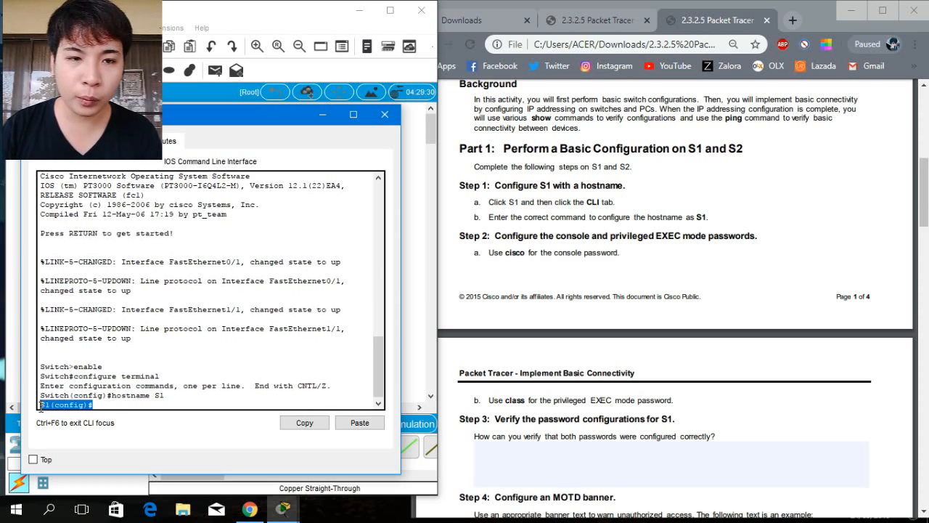
left_click(101, 405)
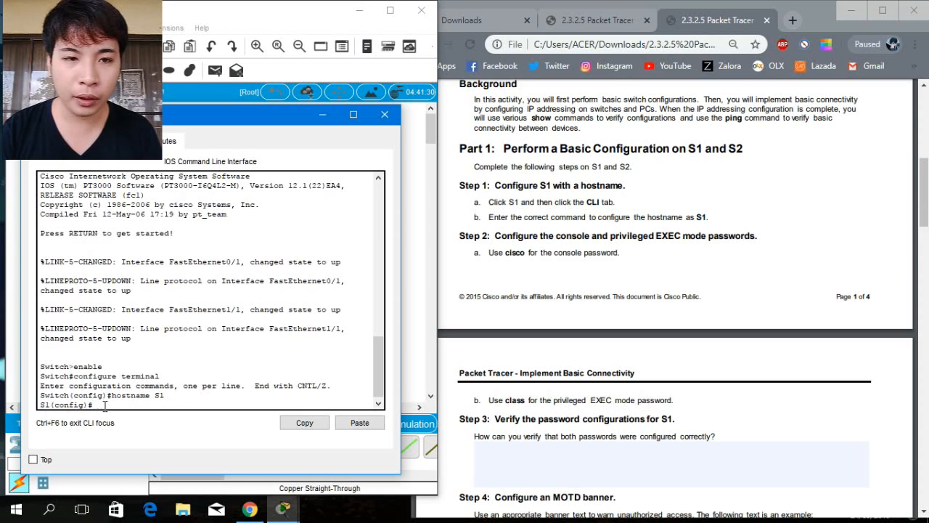
type("enab")
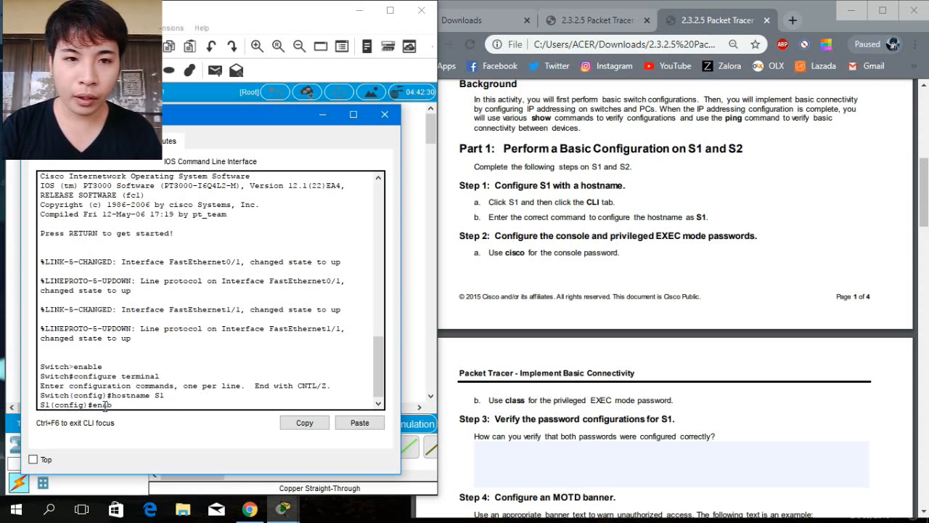
type("le secret")
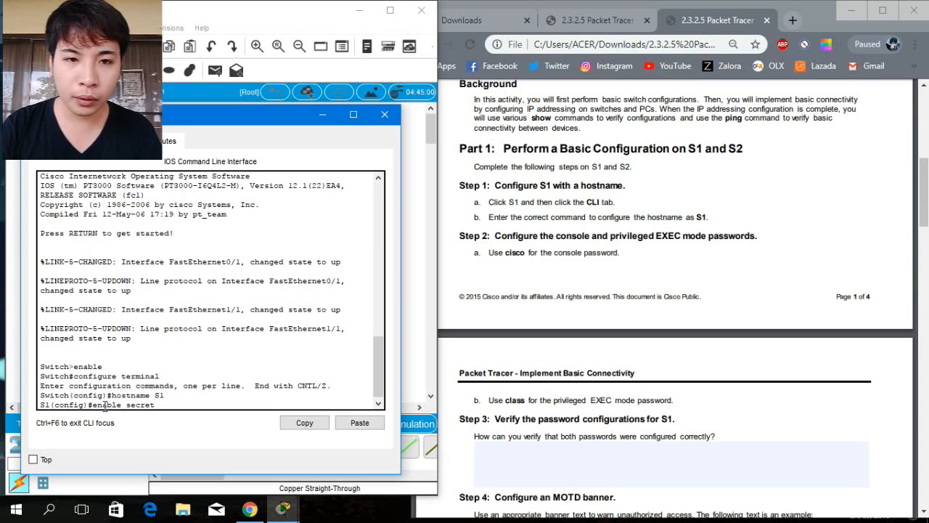
type(" class")
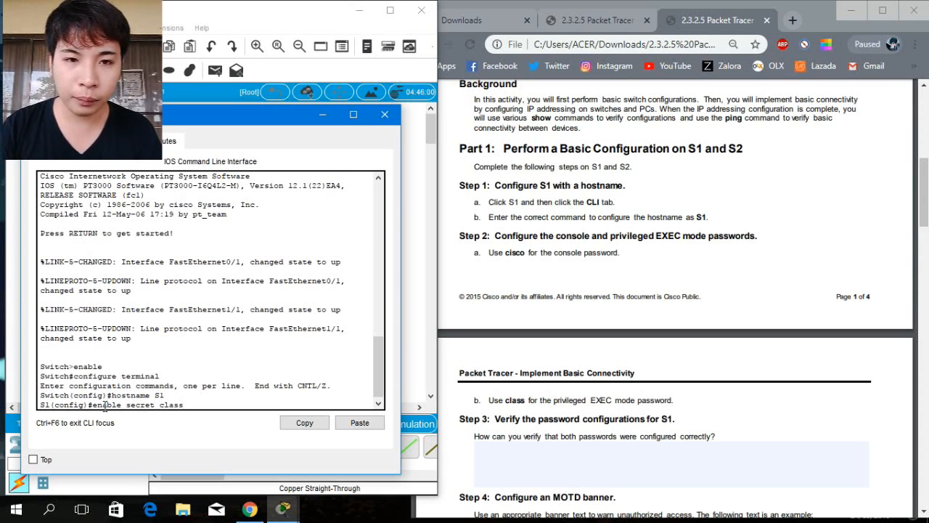
key("Return")
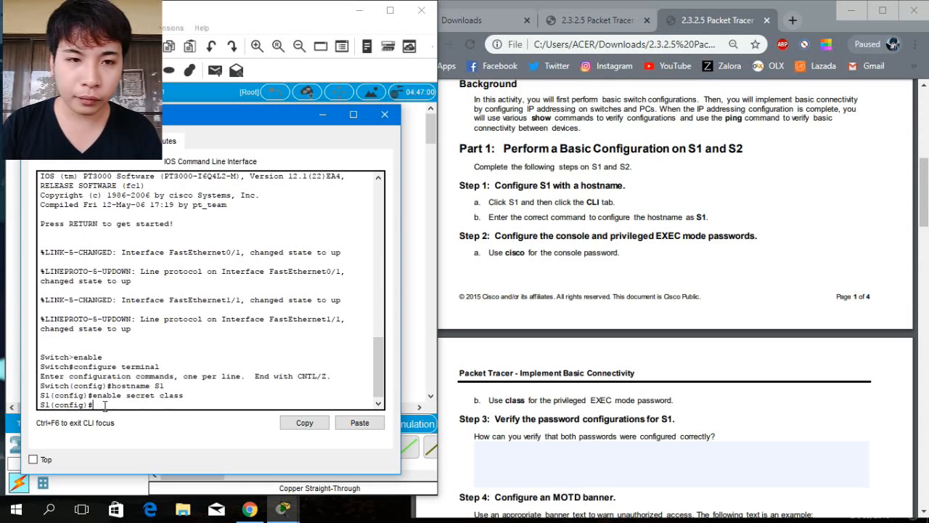
Enter console line 0 configuration and set the console line password given in the lab.
type("l")
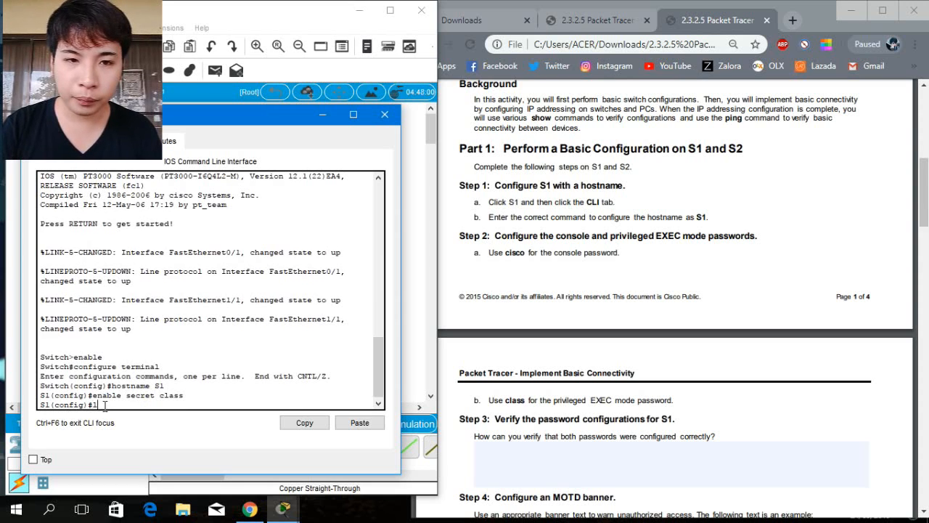
type("ine console 0")
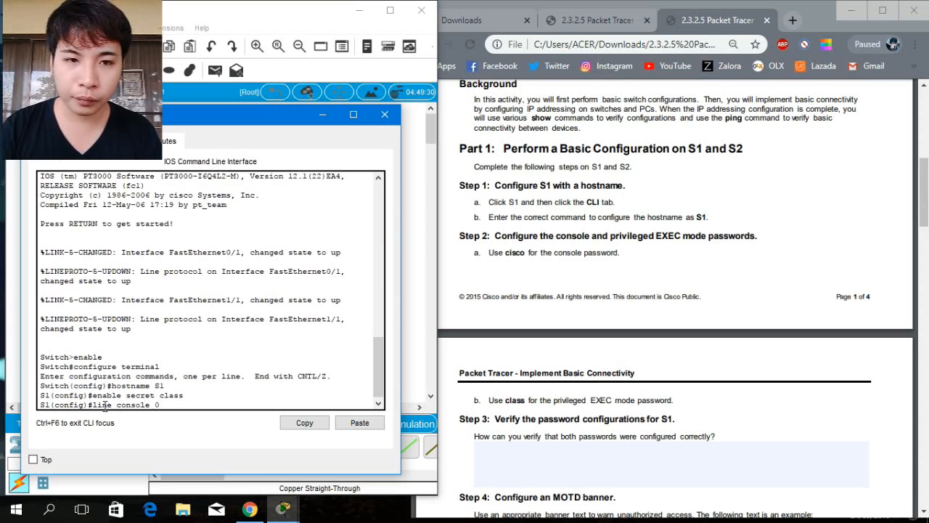
key("Return")
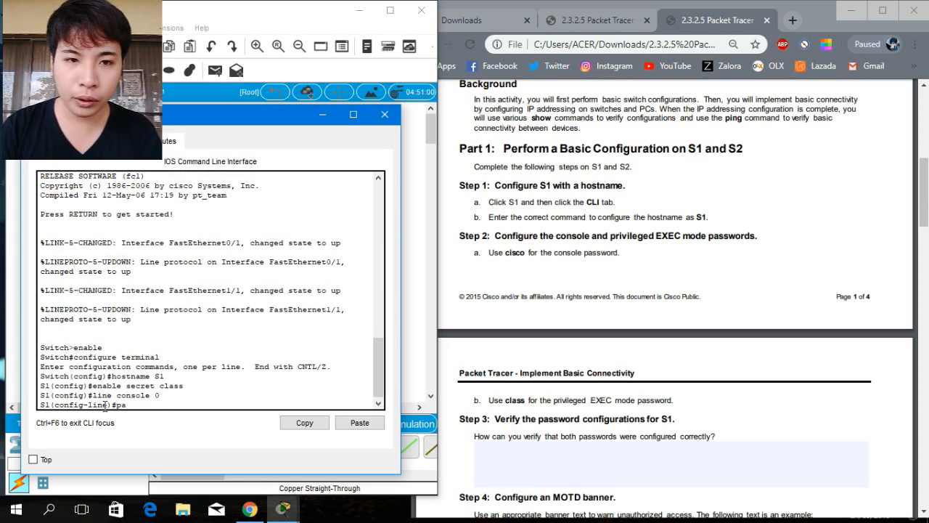
type("passwor")
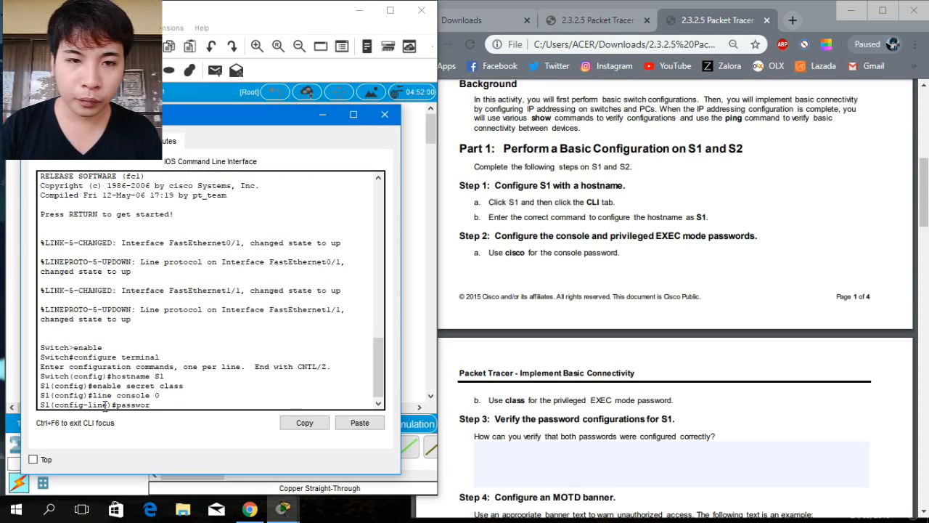
type("d")
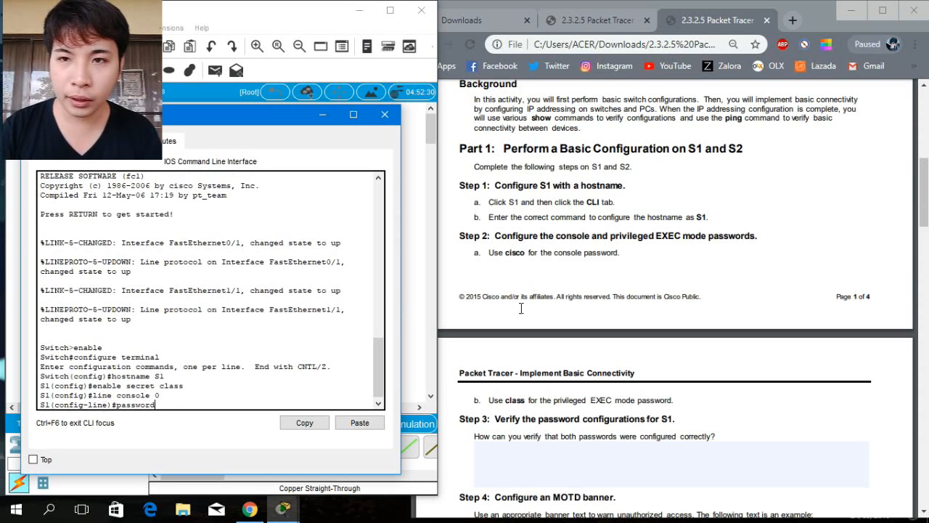
left_click(506, 252)
left_click_drag(506, 252, 526, 253)
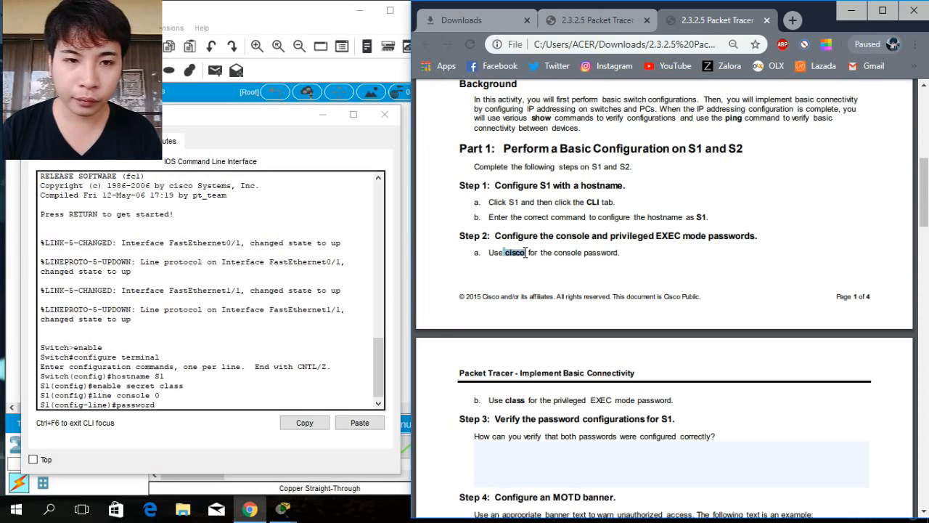
left_click(171, 408)
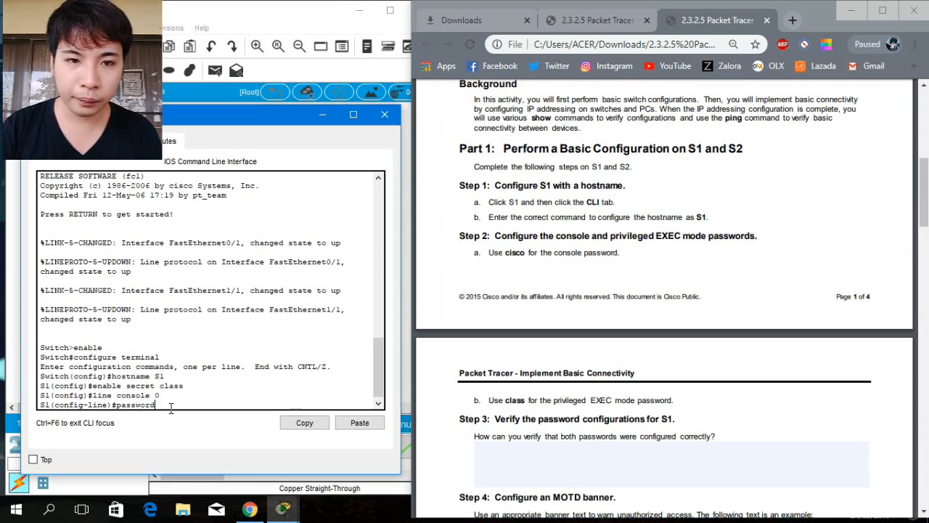
type("cisc")
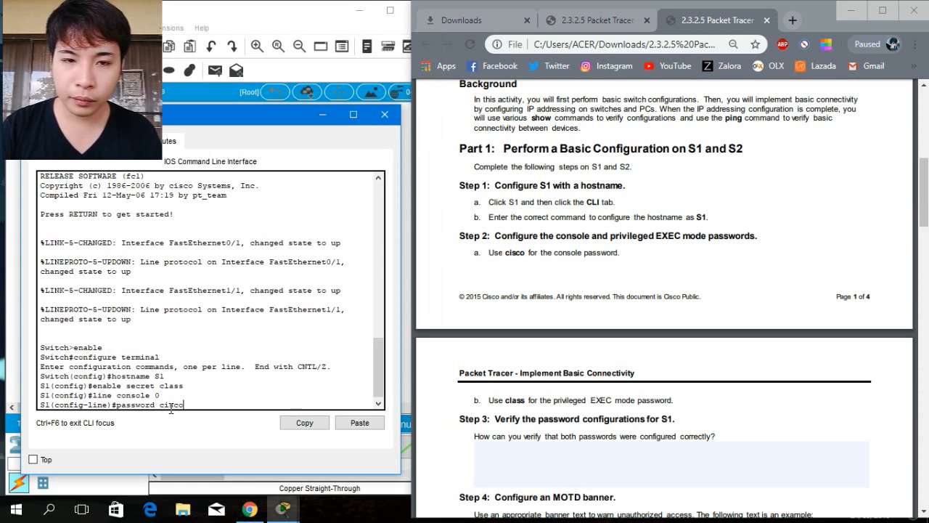
type("o")
key("Return")
Enable login on the console line and exit back to global configuration mode.
type("line)#l")
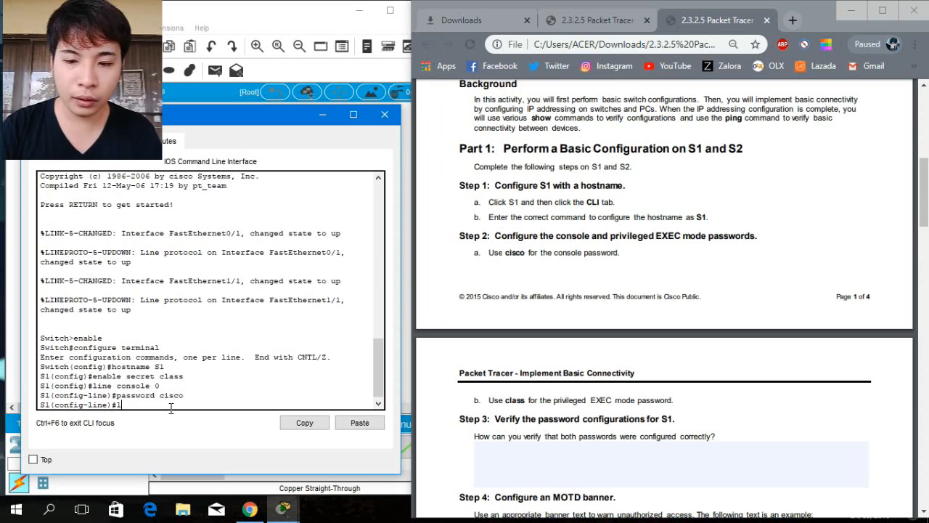
type("og")
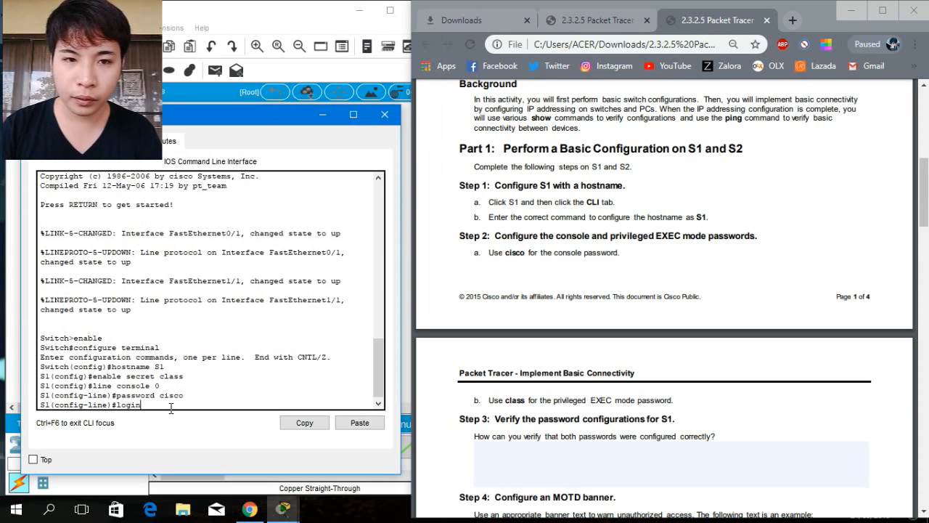
type("in")
key("Return")
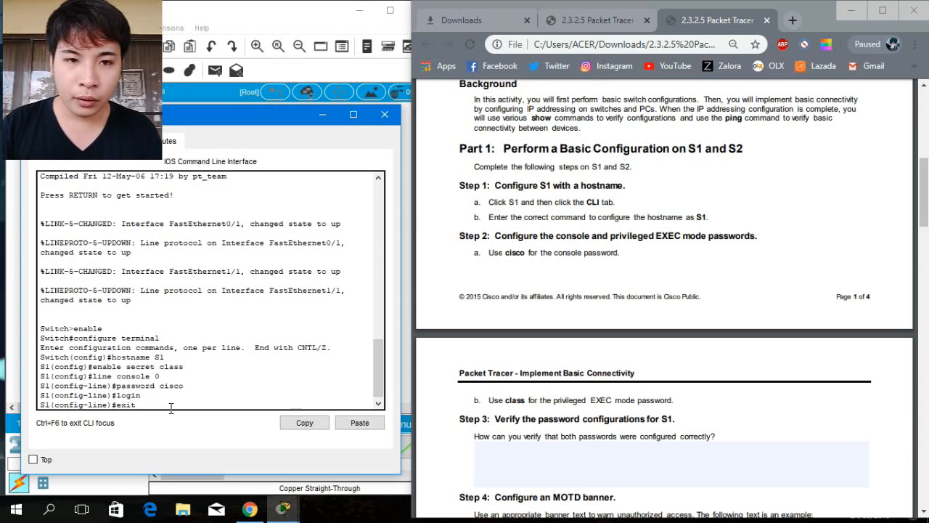
key("Return")
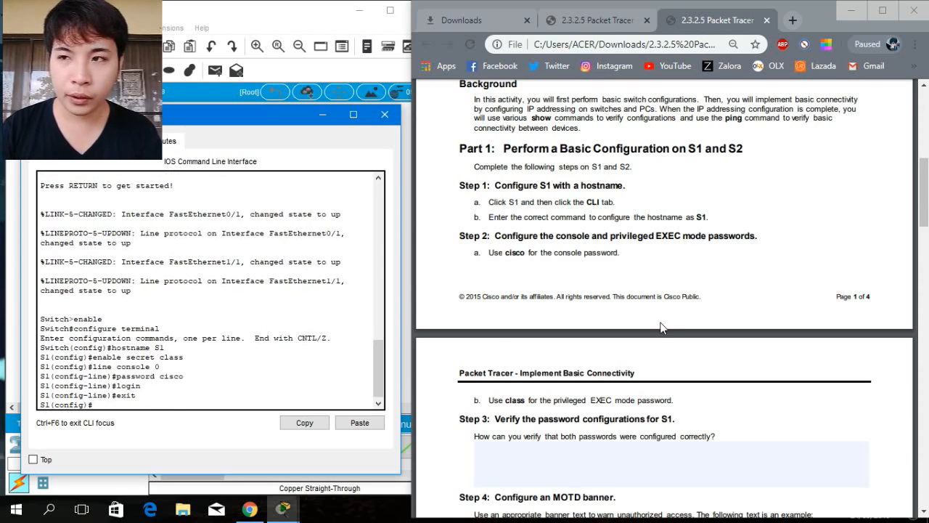
left_click_drag(924, 218, 925, 249)
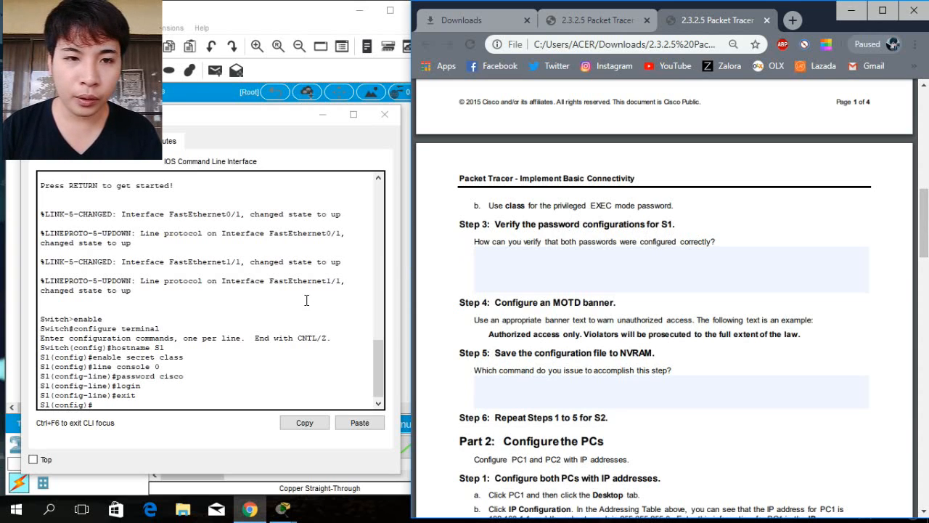
Exit global configuration mode back to privileged EXEC mode on S1.
left_click(138, 405)
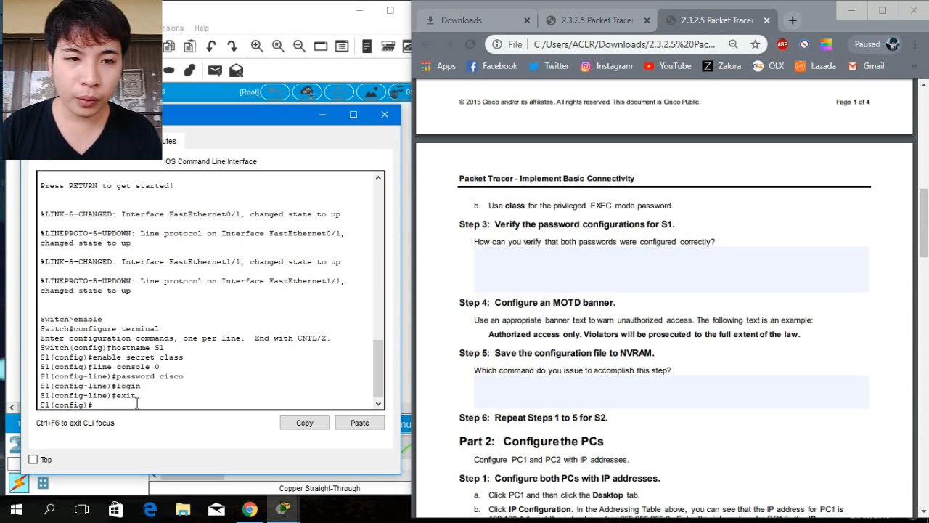
type("e")
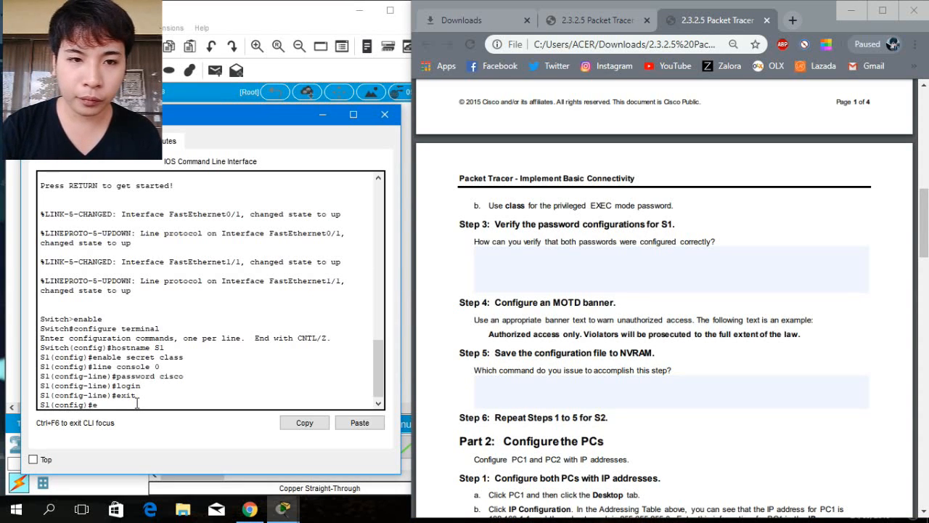
type("xit")
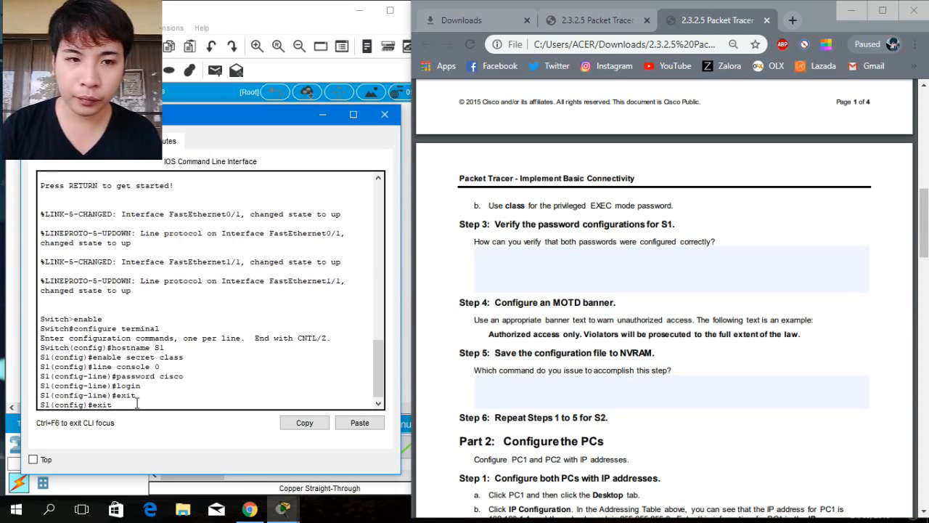
key("Return")
key("Return")
Display the running configuration of S1 and inspect the enable secret line.
type("sh")
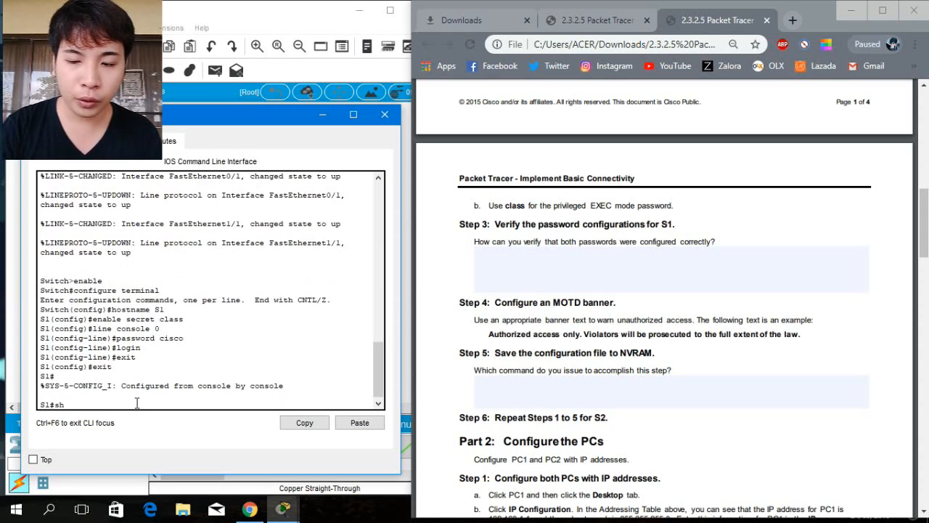
type("ow running")
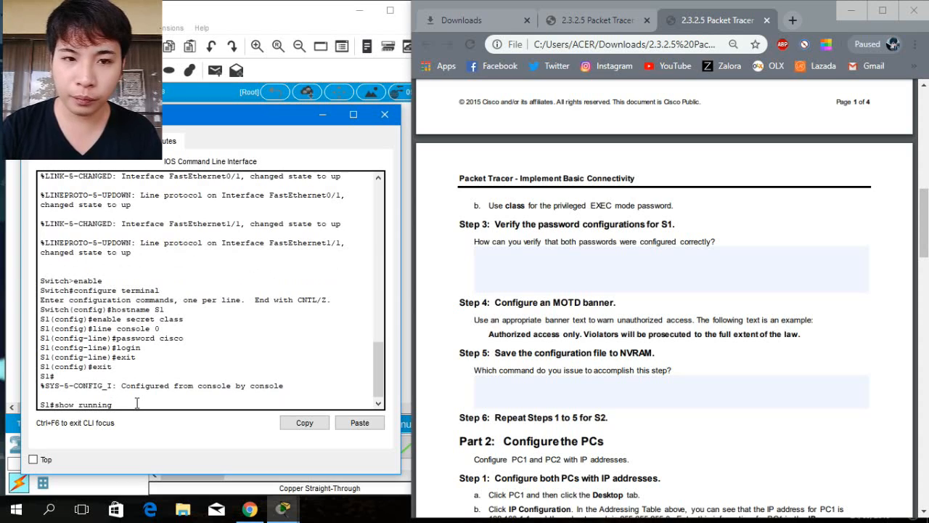
type("-config")
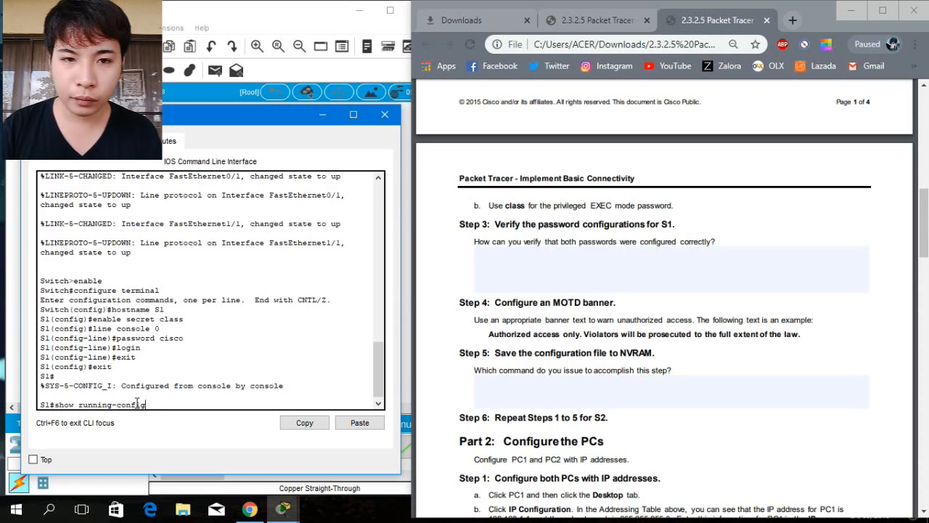
key("Return")
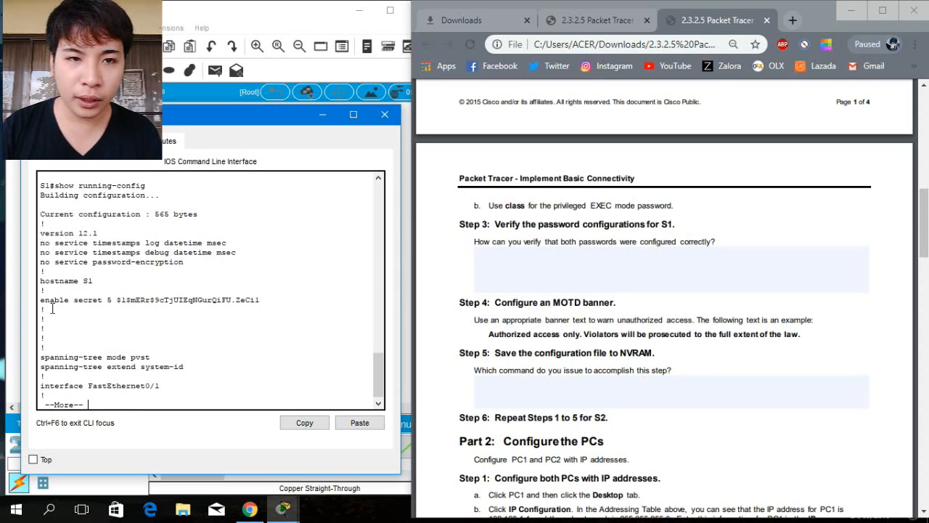
left_click_drag(42, 300, 263, 302)
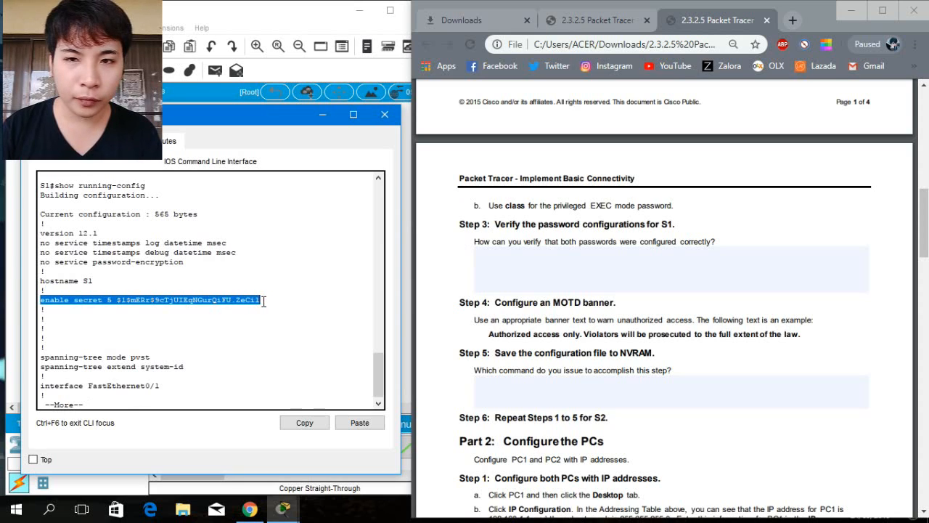
left_click(115, 405)
key("Return")
key("Return")
key("Return")
key("Return")
key("Return")
key("Return")
key("Return")
key("Return")
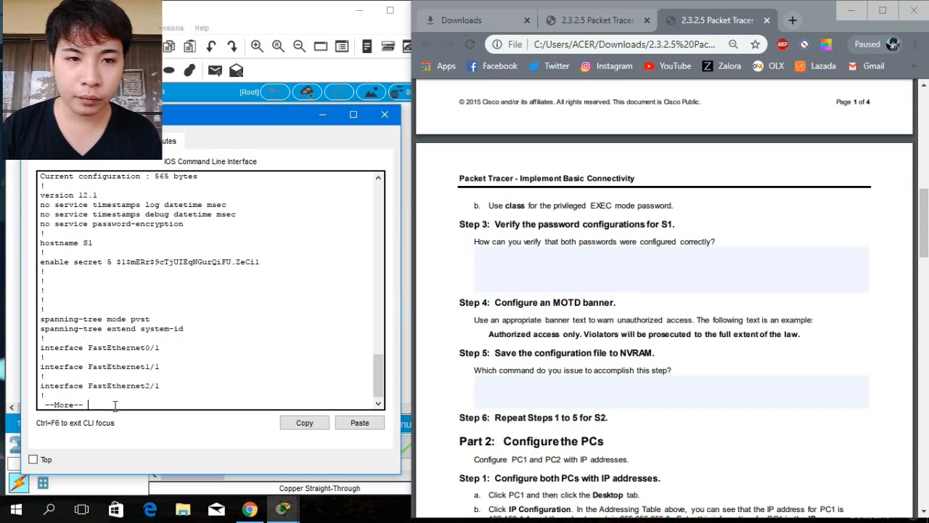
Page through the rest of the running configuration to check the console line password and login settings.
key("Return")
key("Return")
key("Return")
key("Return")
key("Return")
key("Return")
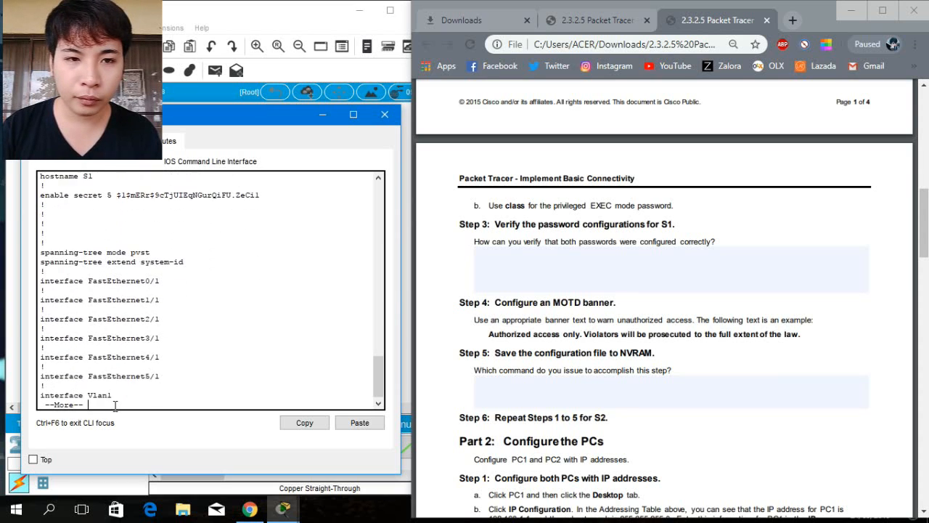
key("Return")
key("Return")
key("Return")
key("Return")
key("Return")
key("Return")
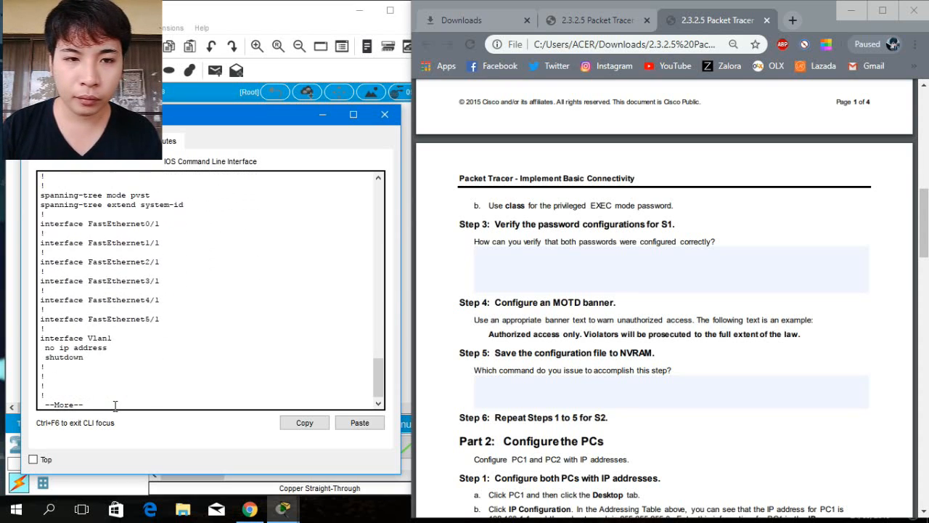
key("Return")
key("Return")
key("Return")
key("Return")
key("Return")
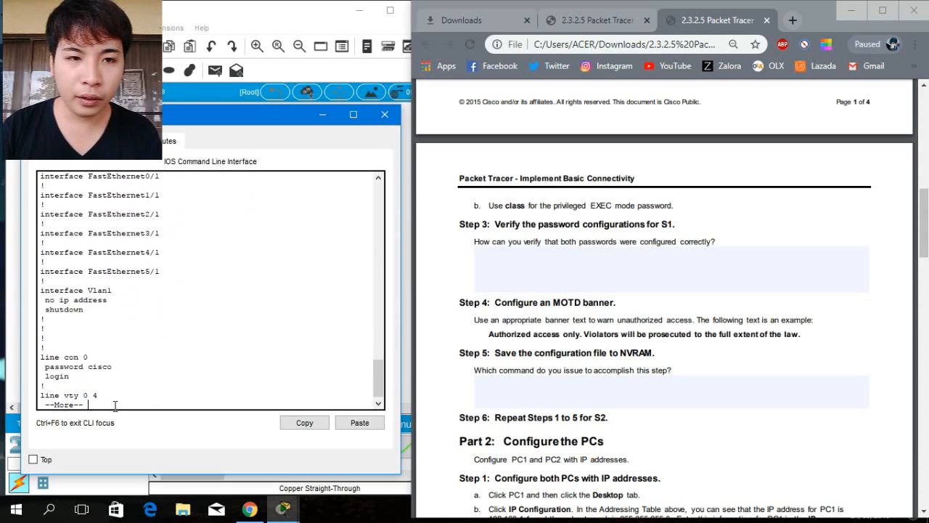
key("Return")
key("Return")
key("Return")
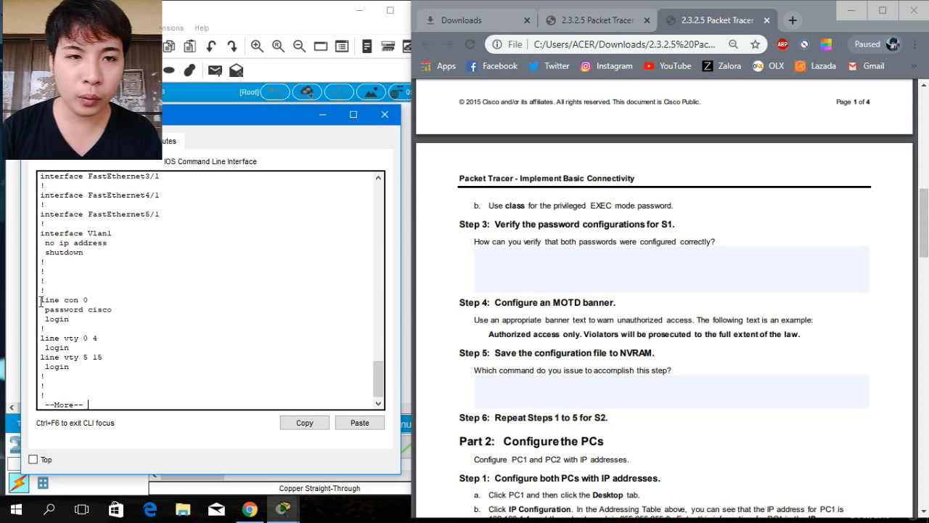
left_click_drag(40, 299, 118, 315)
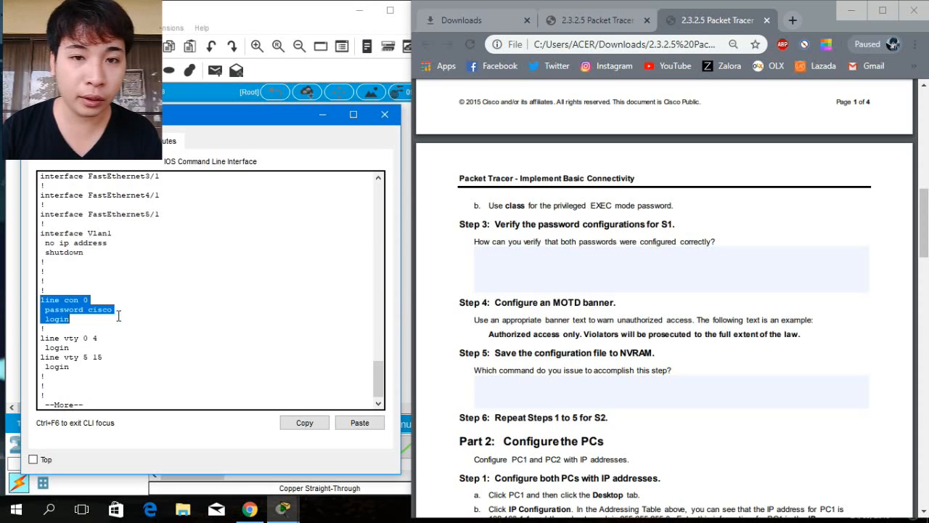
left_click(98, 403)
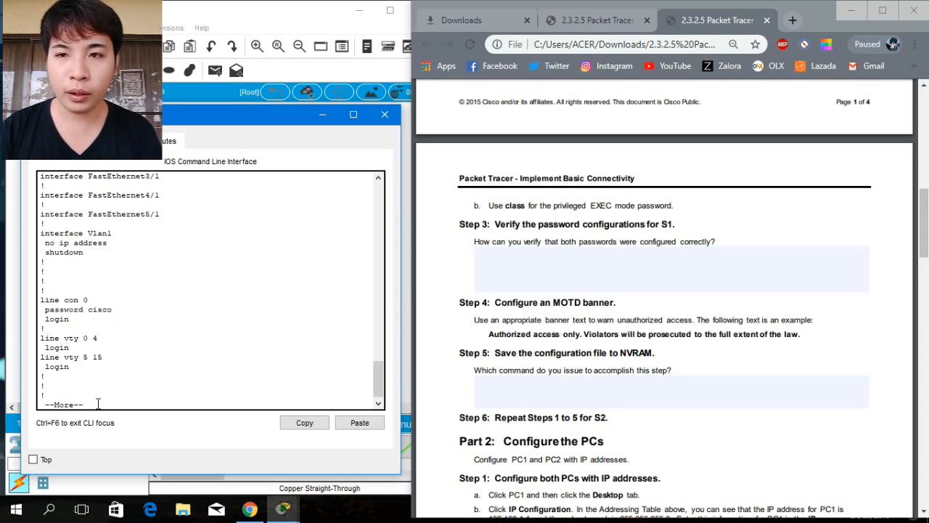
key("Return")
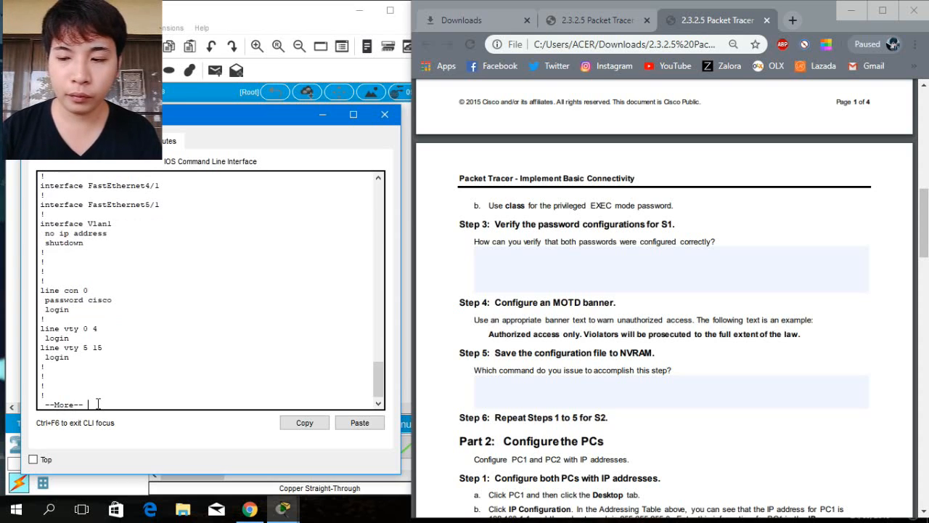
key("Return")
key("Return")
key("Return")
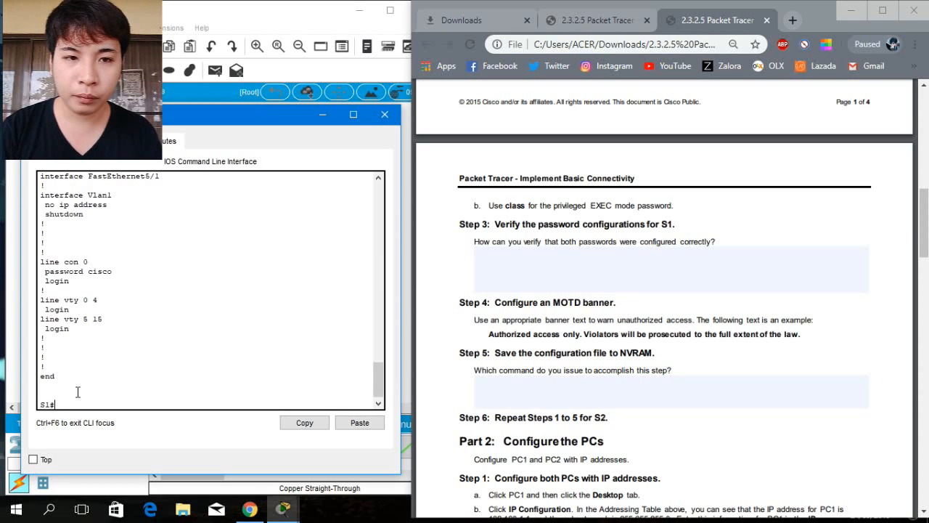
Try to start an MOTD banner with the # delimiter from privileged EXEC mode.
type("anner")
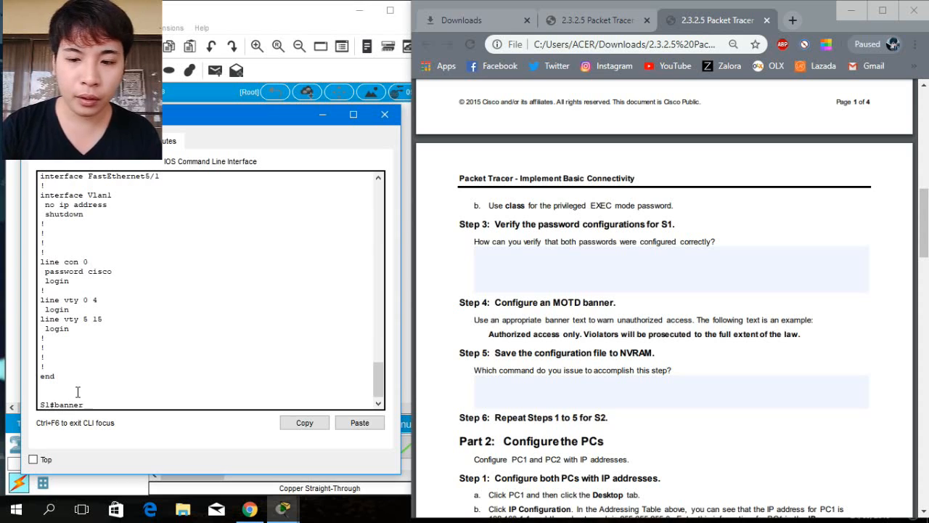
type(" motd")
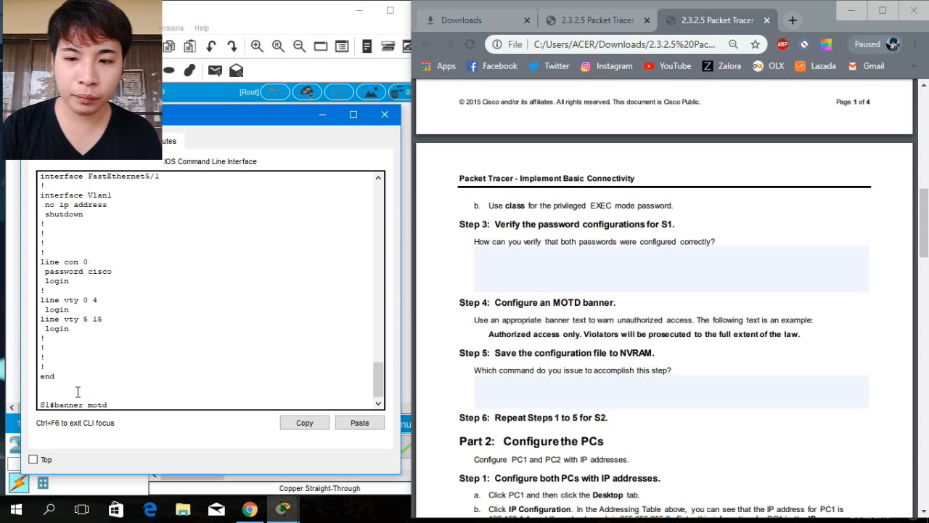
type(" #")
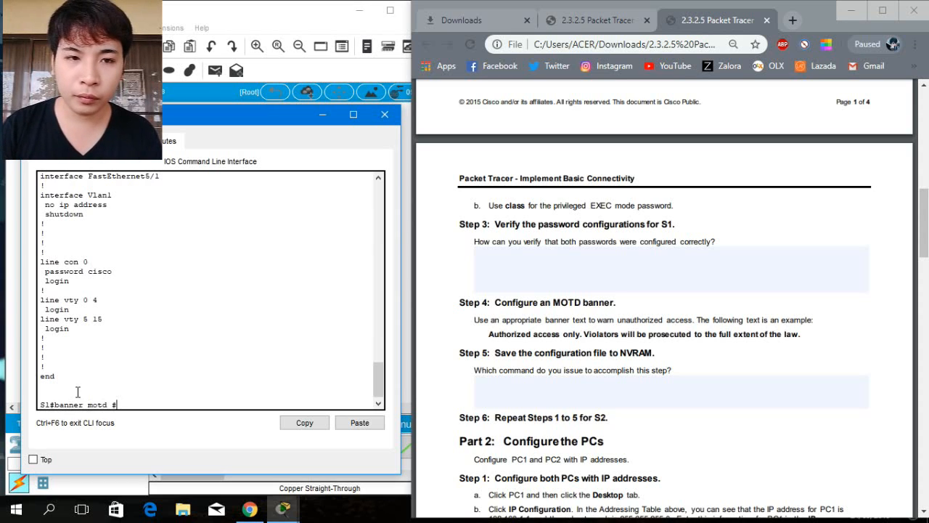
key("Return")
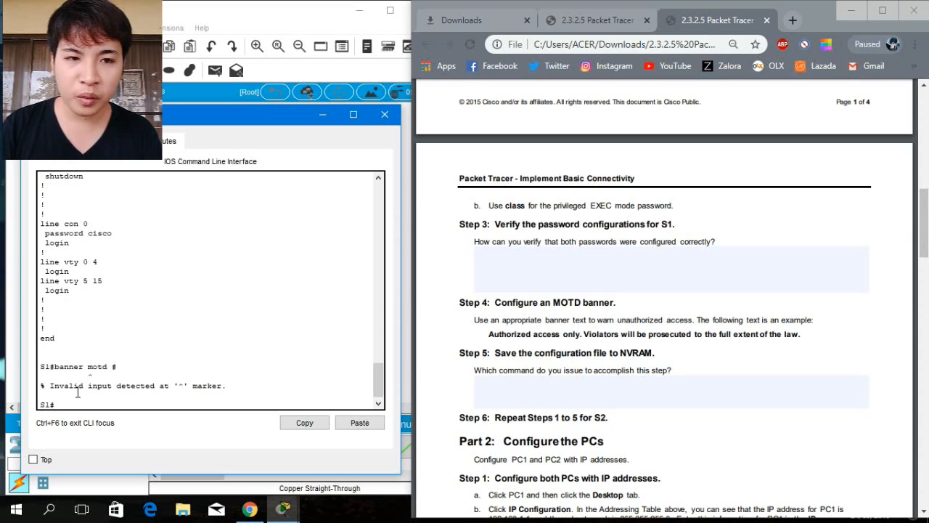
Set S1's MOTD banner to "Authorized access only. Violators will be prosecuted to the full extent of the law" from global configuration mode.
type("confi")
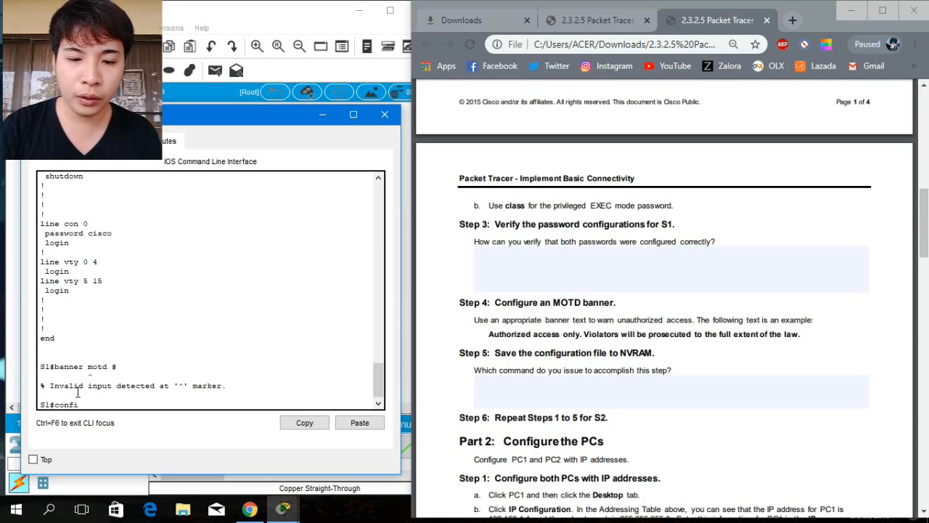
type("gu")
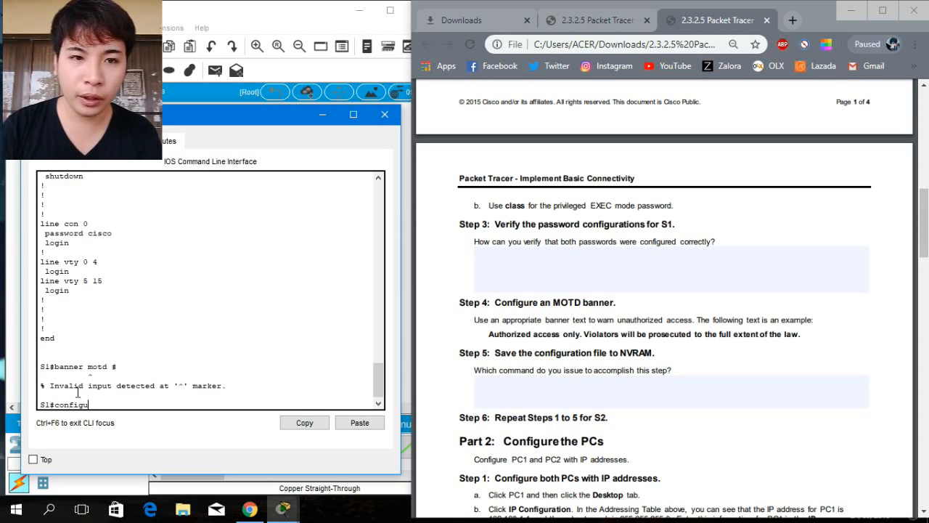
type("re terminal")
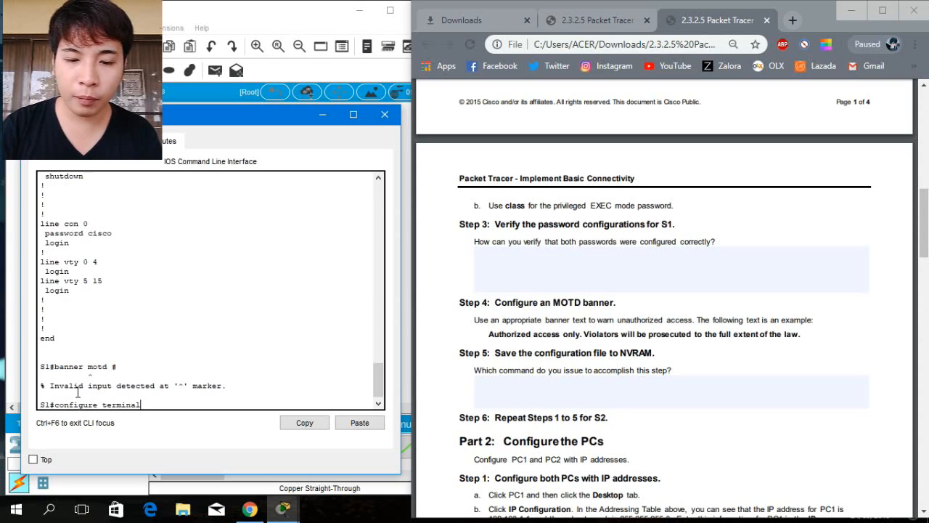
key("Return")
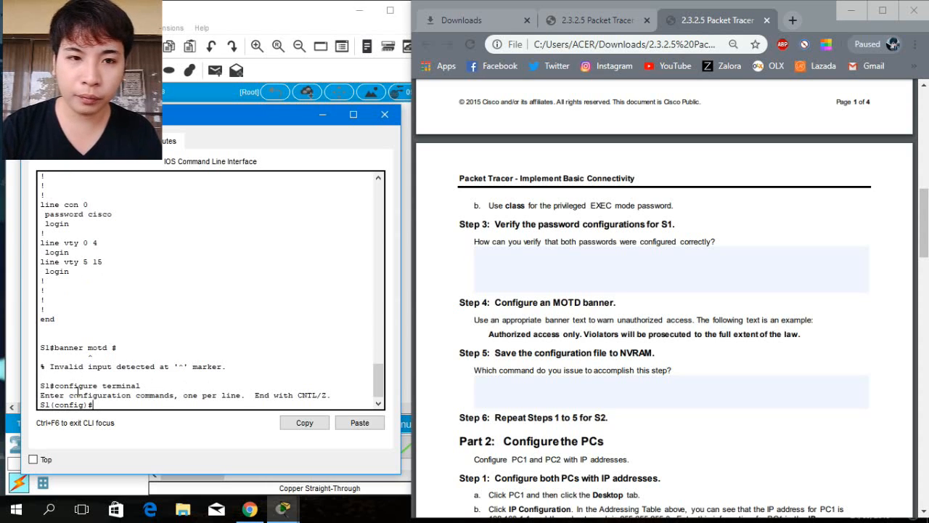
type("banne")
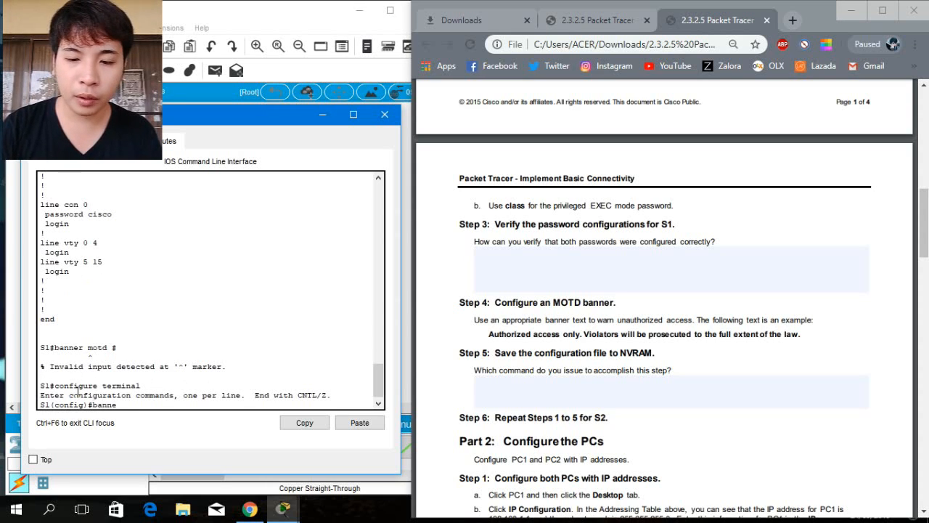
type("r motd")
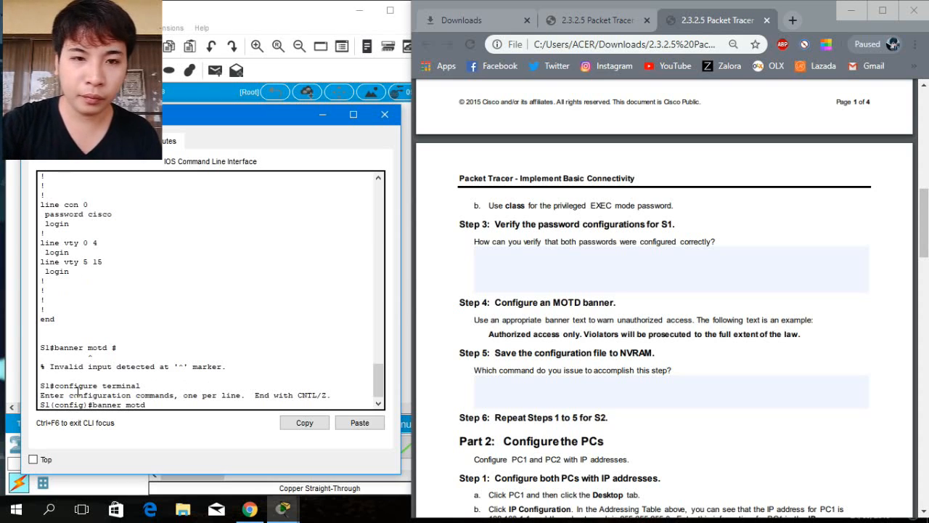
type(" #")
key("Return")
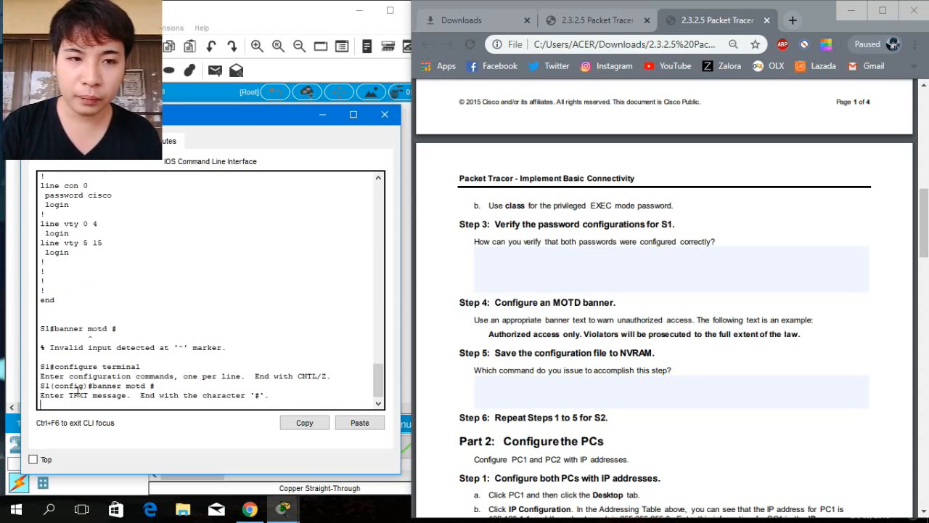
type("A")
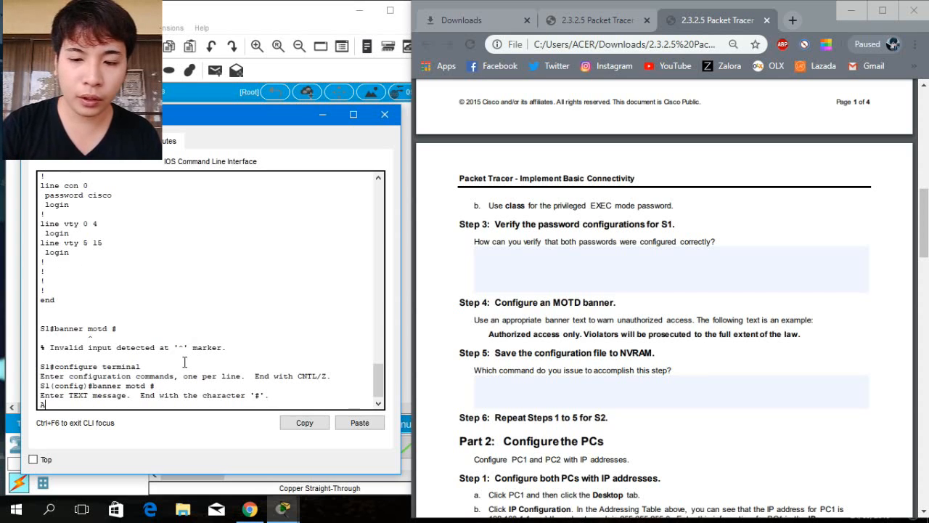
type("uthori")
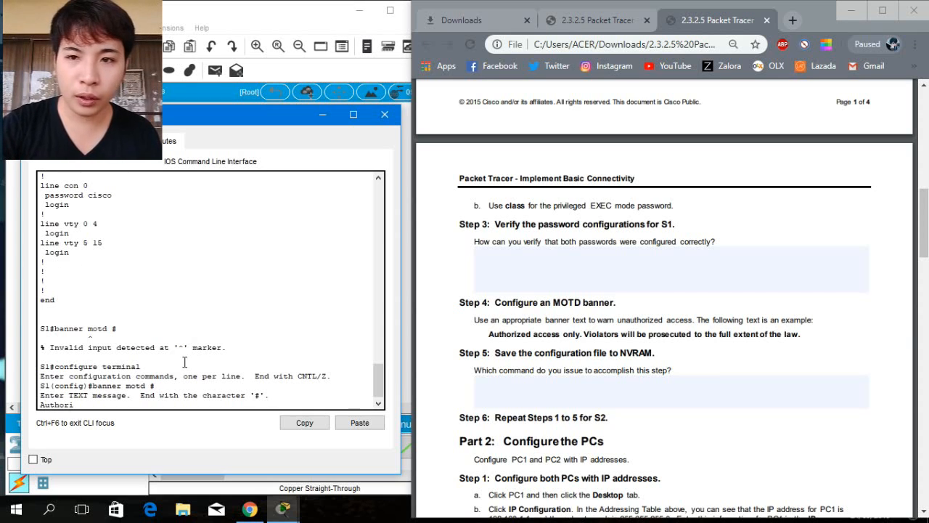
type("zed ")
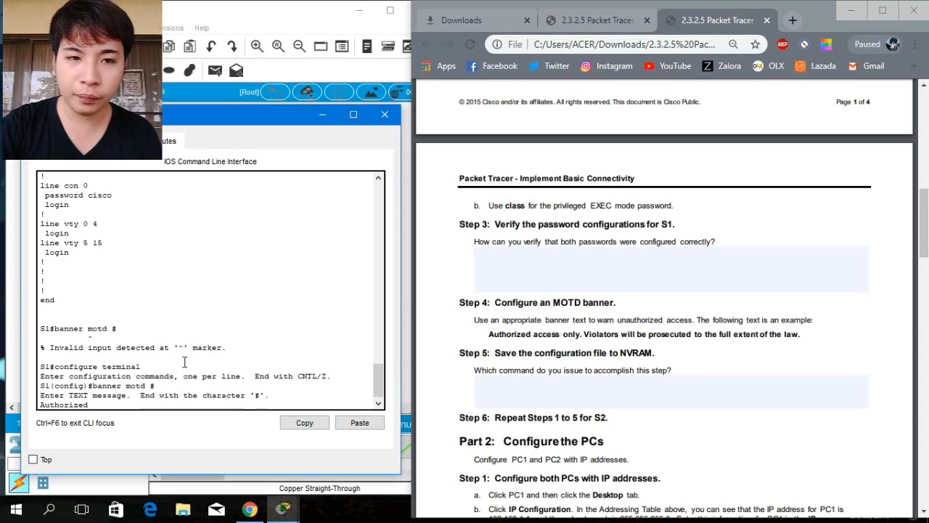
type("acces")
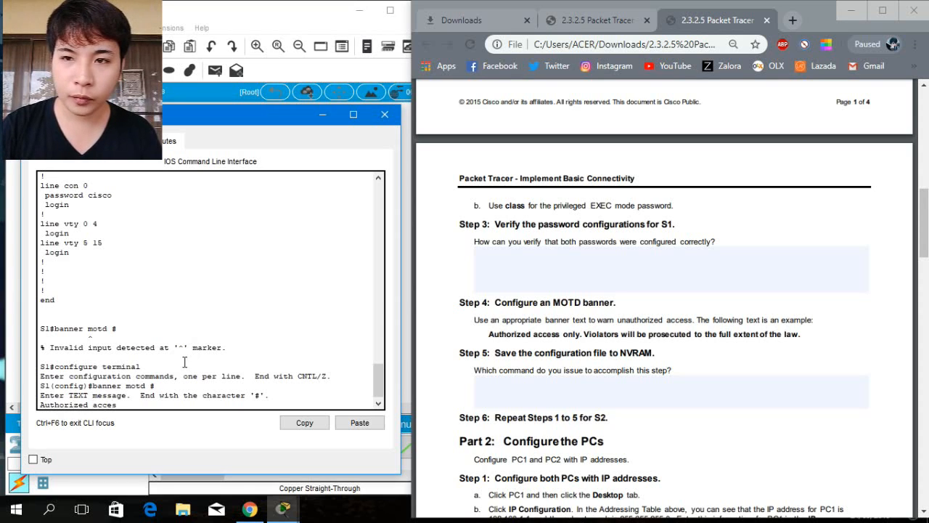
type("s only")
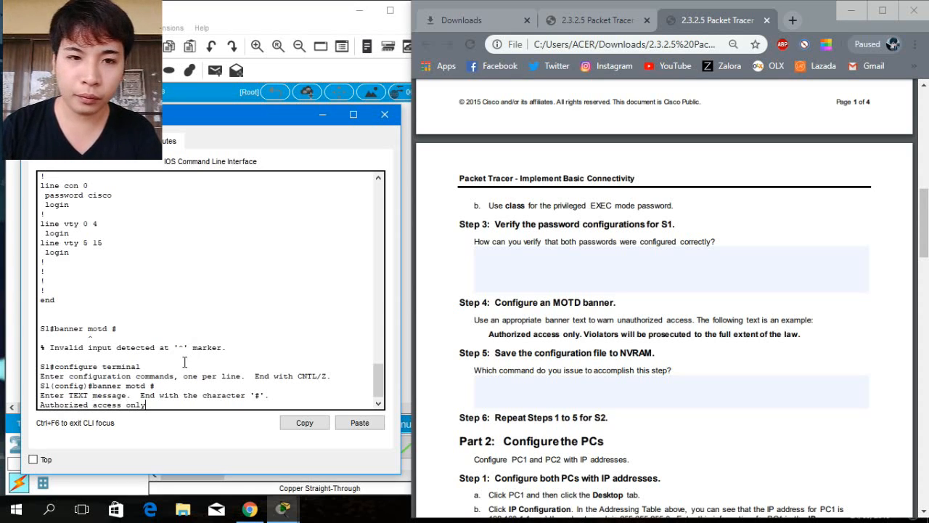
type(". Violators")
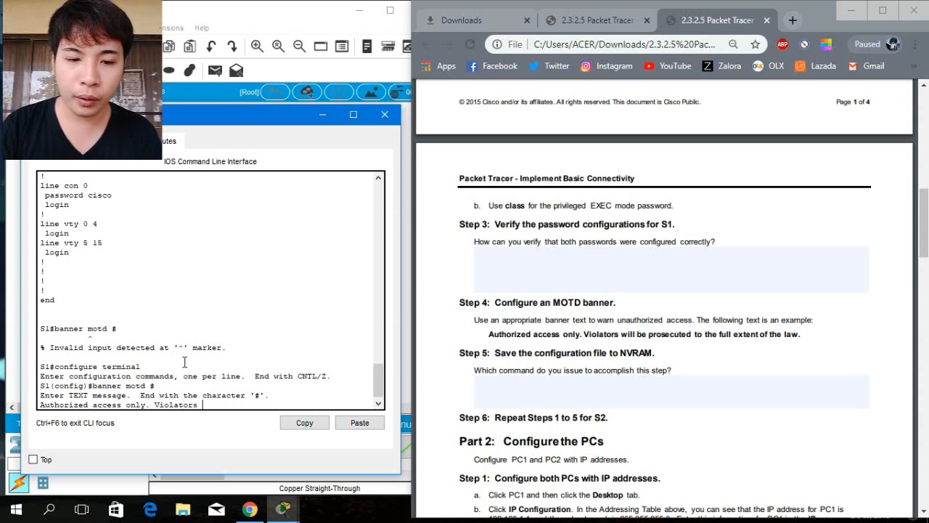
type(" will be")
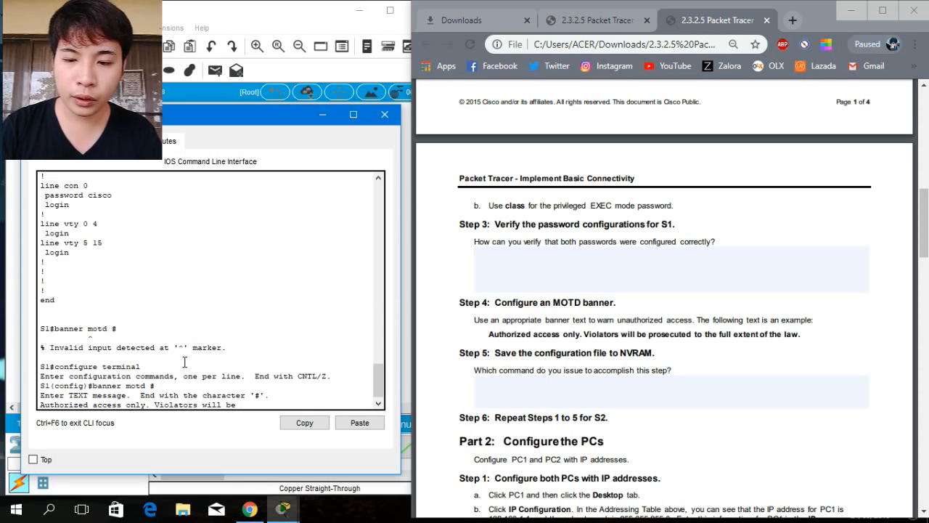
type(" prosec")
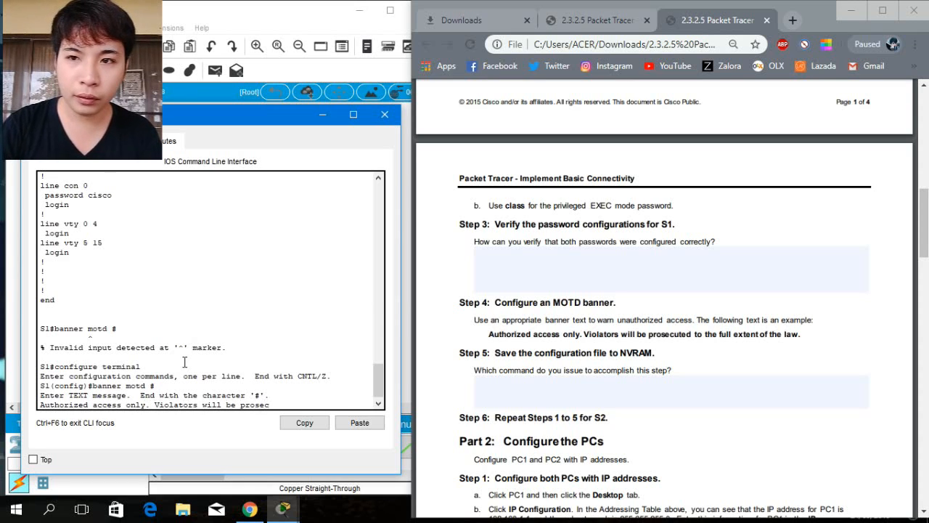
type("uted")
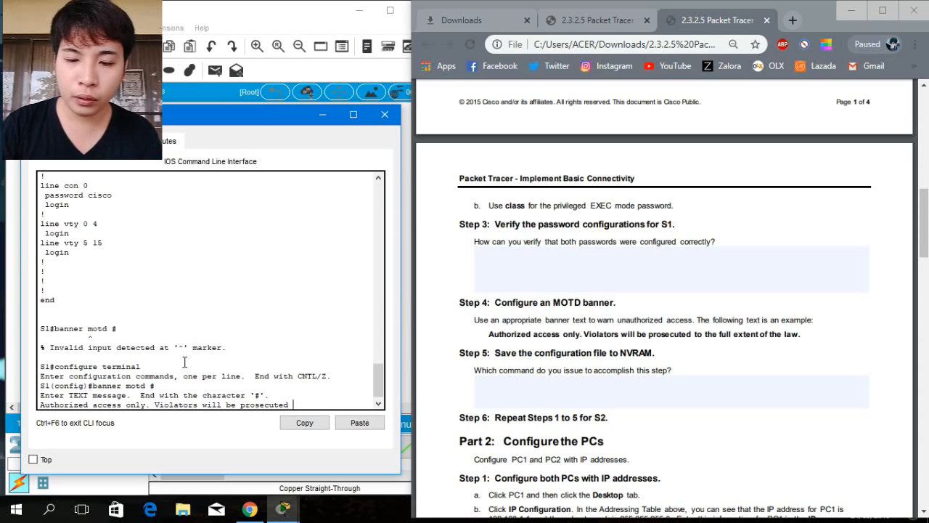
type(" to the ")
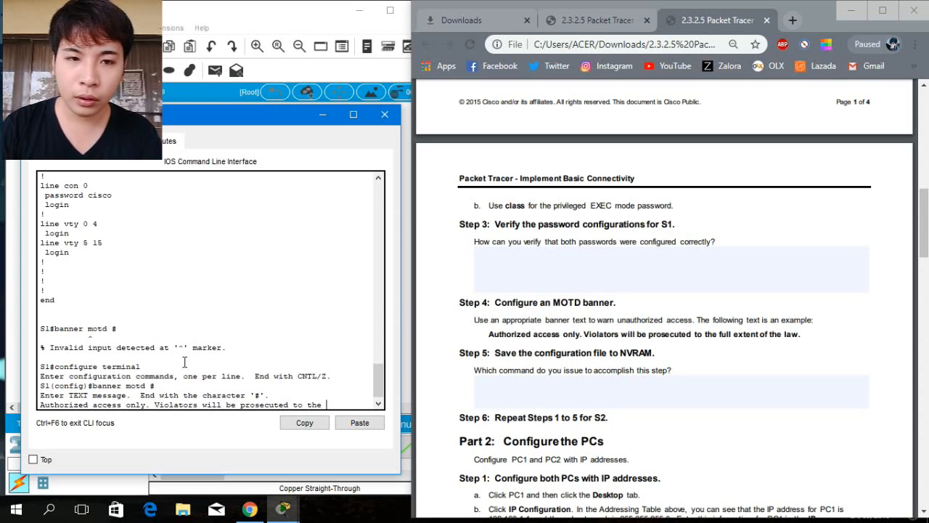
type("full e")
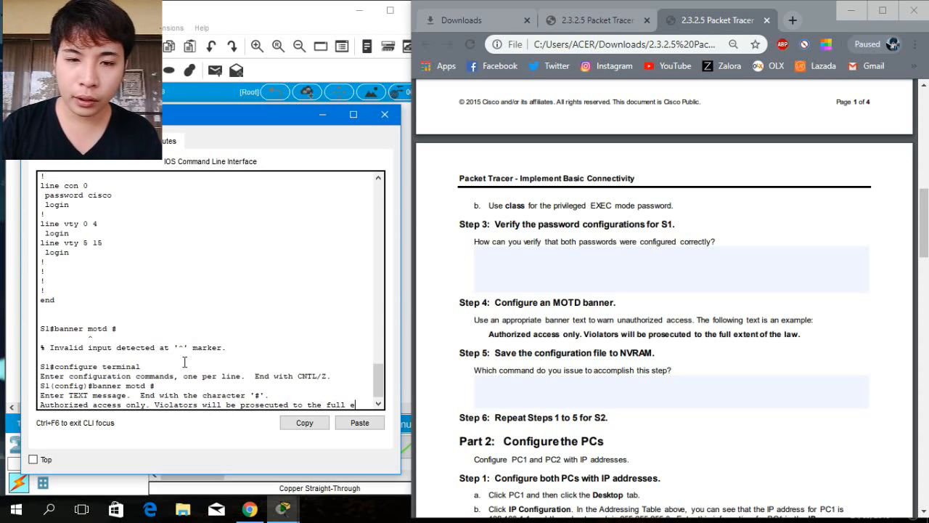
type("xtent ")
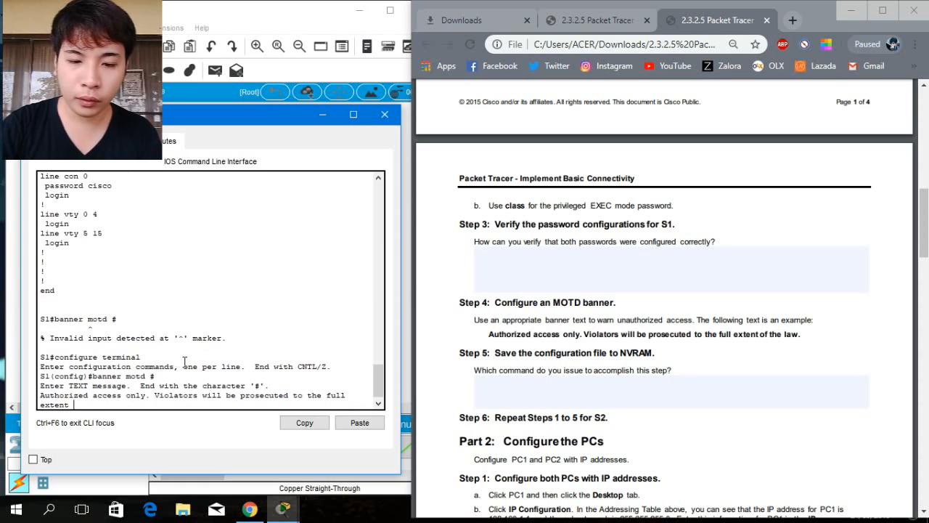
type("of the")
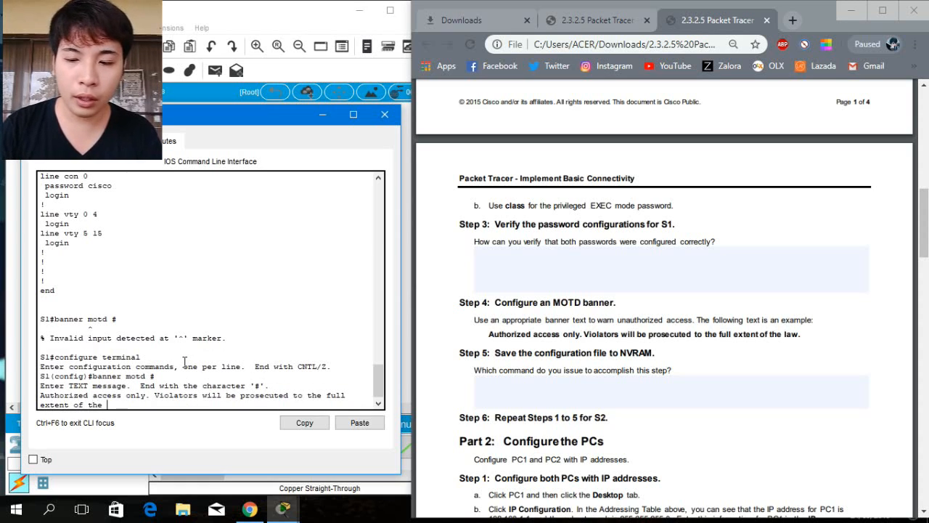
type(" law")
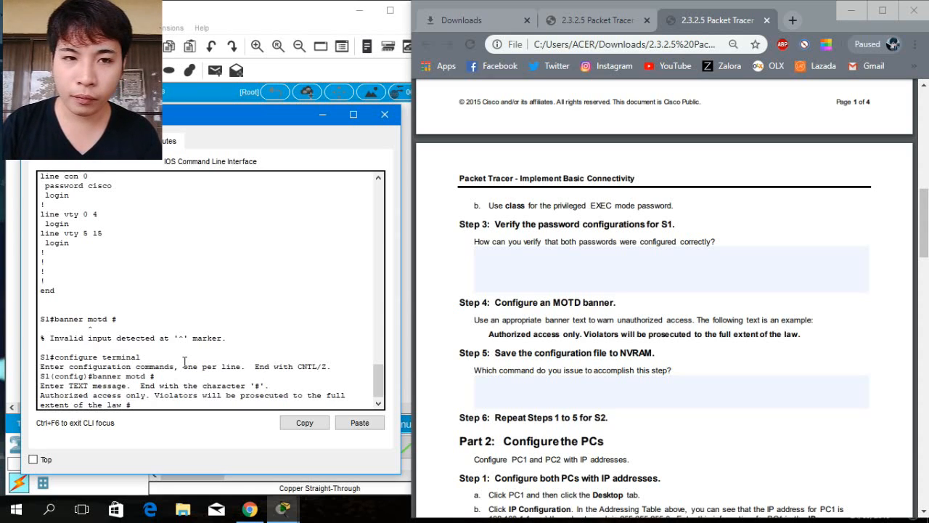
type("#")
key("Return")
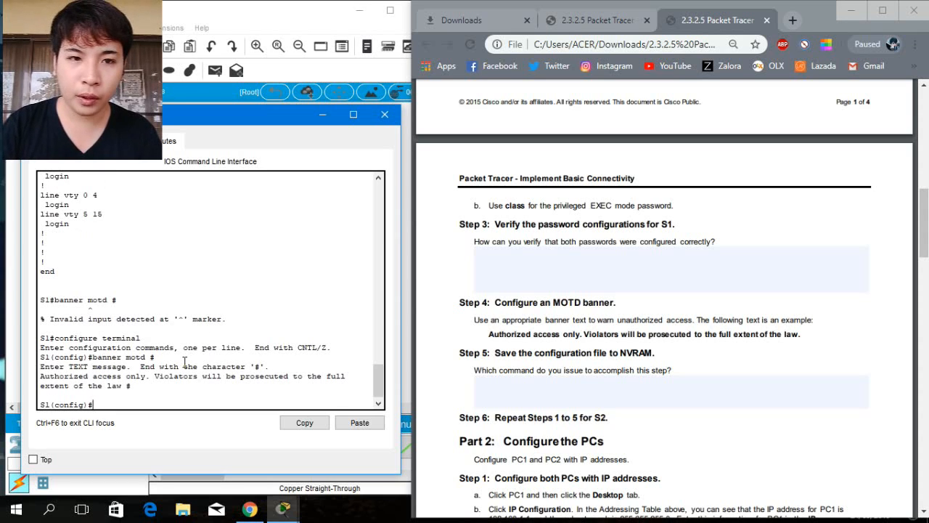
type("exit")
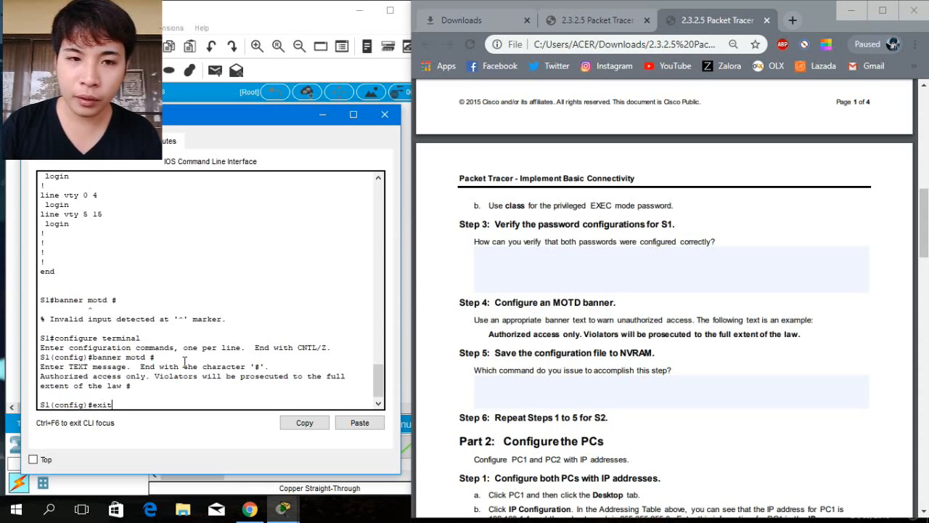
key("Return")
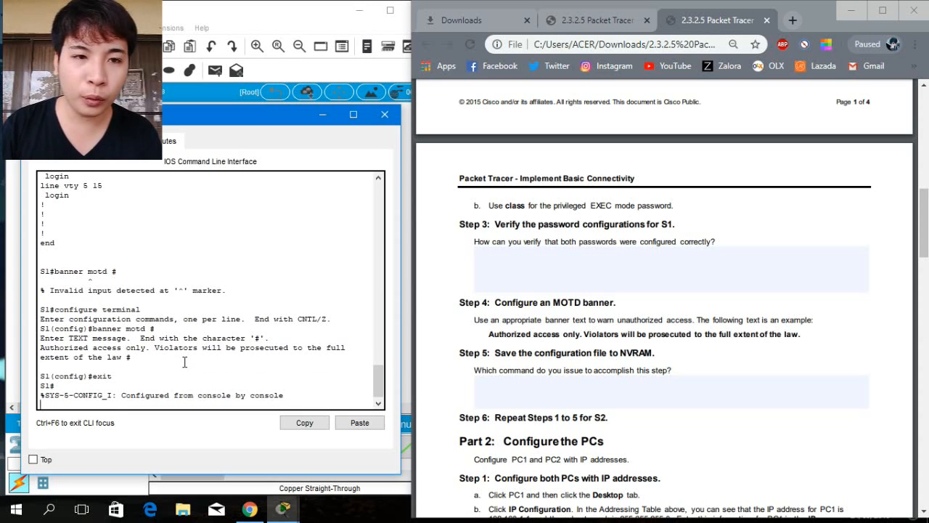
key("Return")
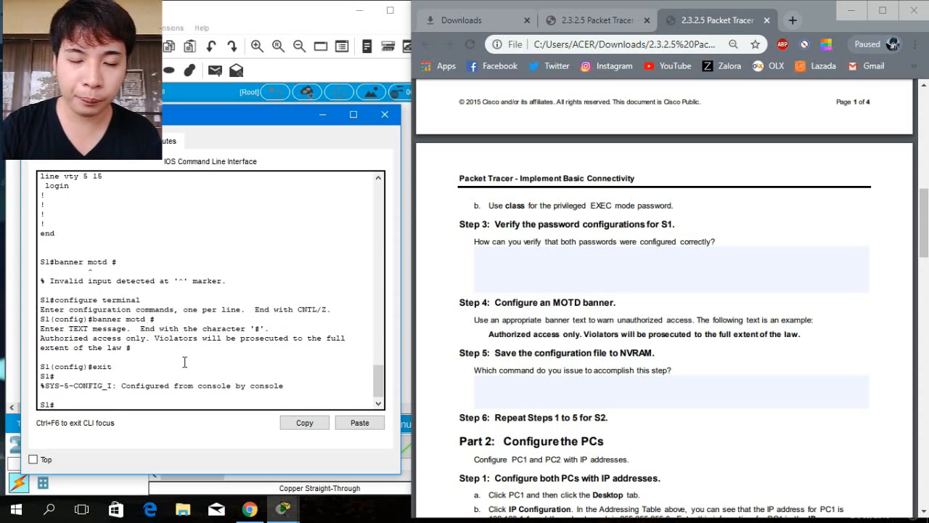
Display S1's running configuration and page down to the banner motd entry.
type("show ru")
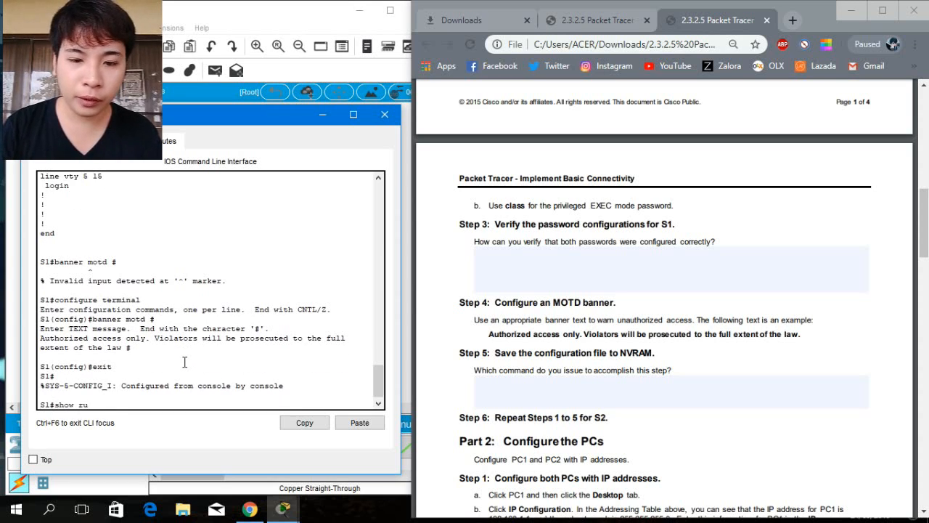
type("nning c")
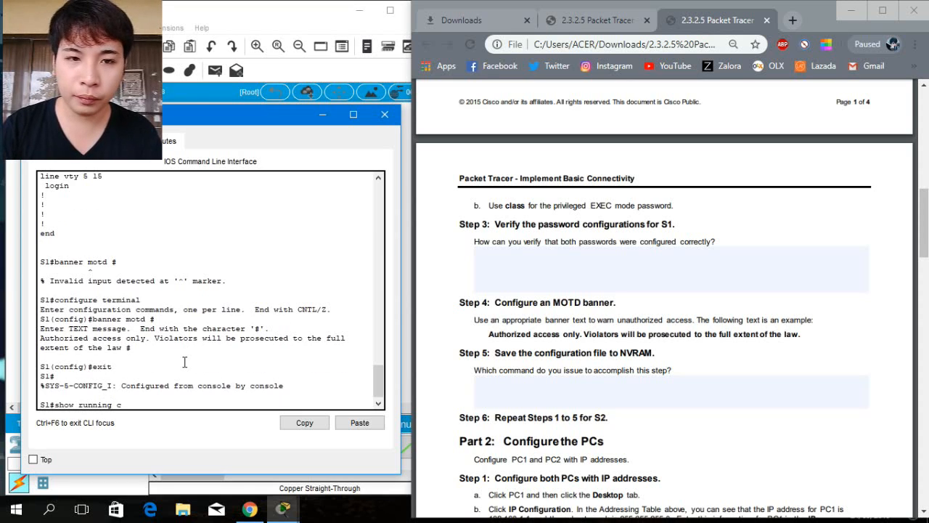
type("on")
key("BackSpace")
key("BackSpace")
key("BackSpace")
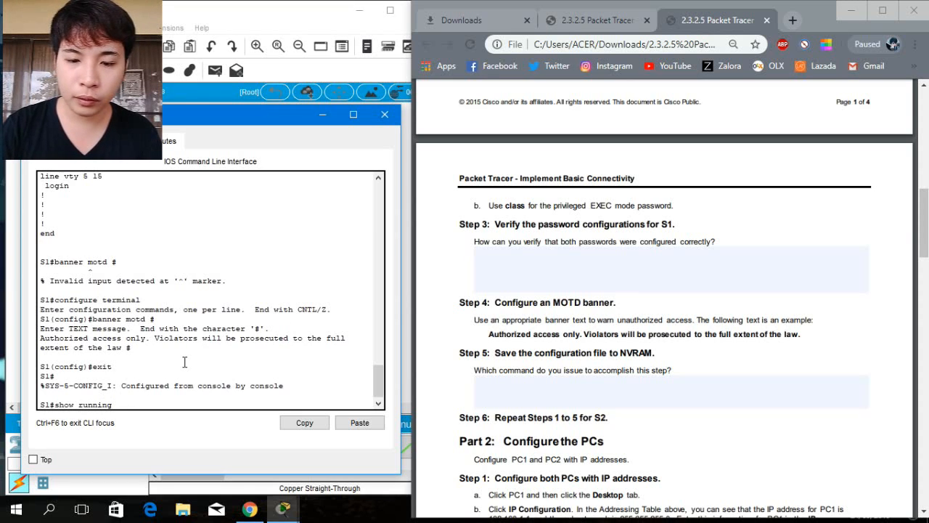
type("confi")
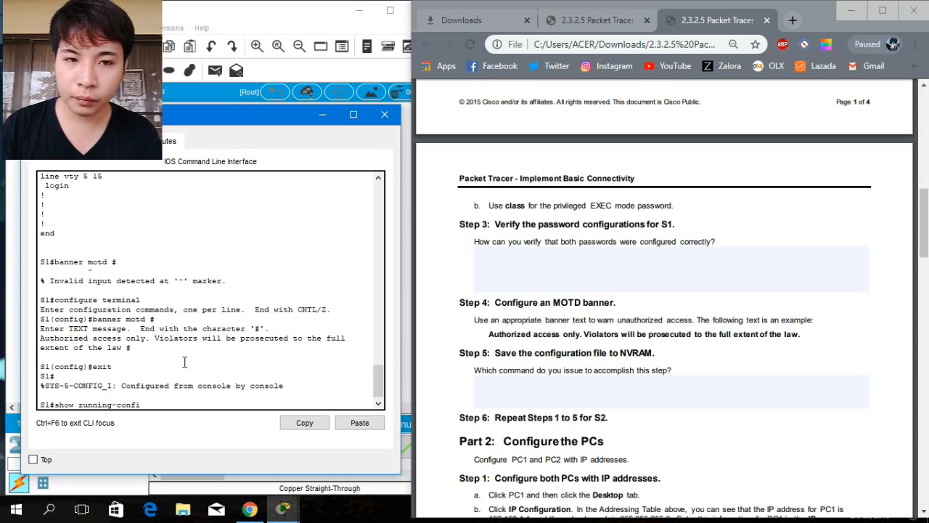
type("g")
key("Return")
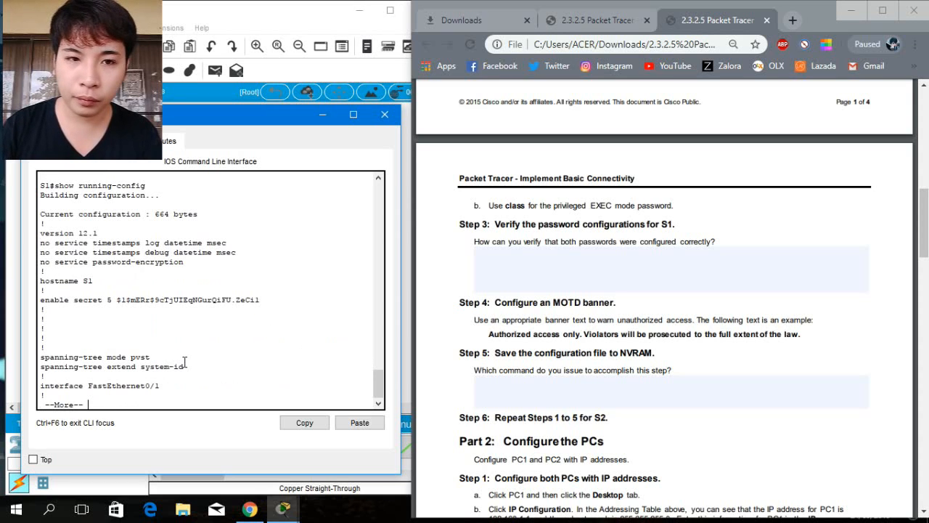
key("Return")
key("Return")
key("Return")
key("Return")
key("Return")
key("Return")
key("Return")
key("Return")
key("Return")
key("Return")
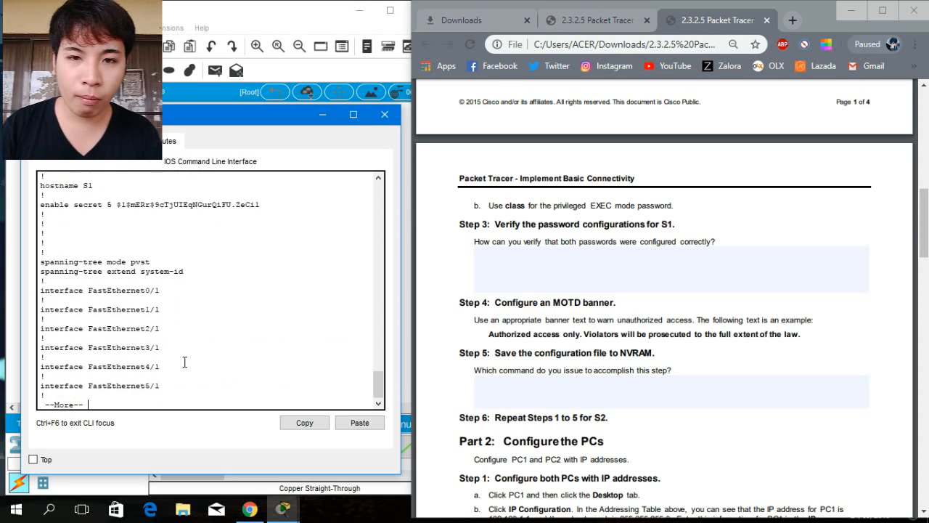
key("Return")
key("Return")
key("Return")
key("Return")
key("Return")
key("Return")
key("Return")
key("Return")
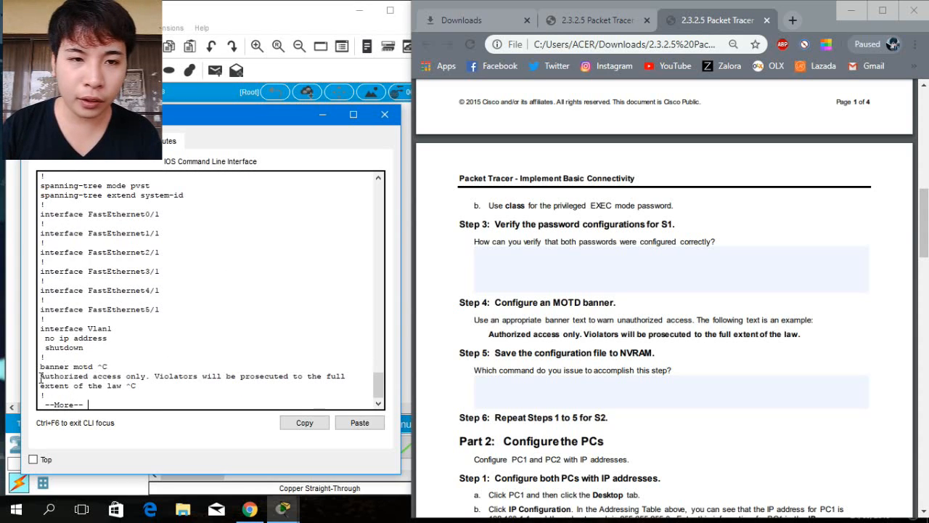
Highlight the banner text in the running configuration and page on to the console line settings.
left_click_drag(40, 375, 126, 387)
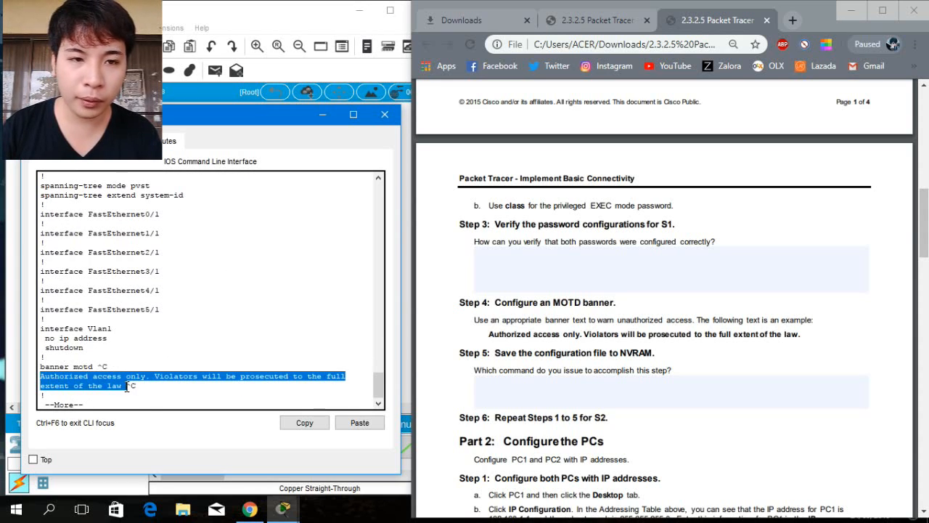
left_click(99, 405)
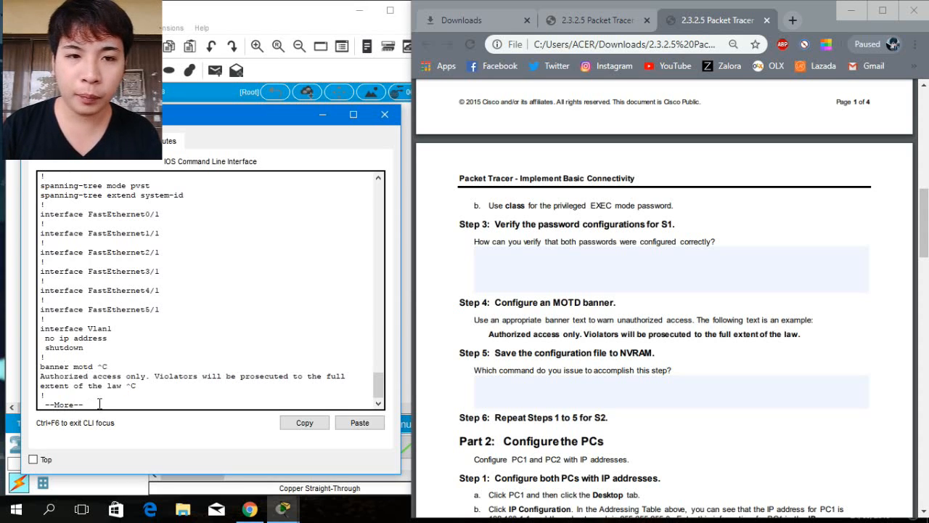
key("Return")
key("Return")
key("Return")
key("Return")
key("Return")
key("Return")
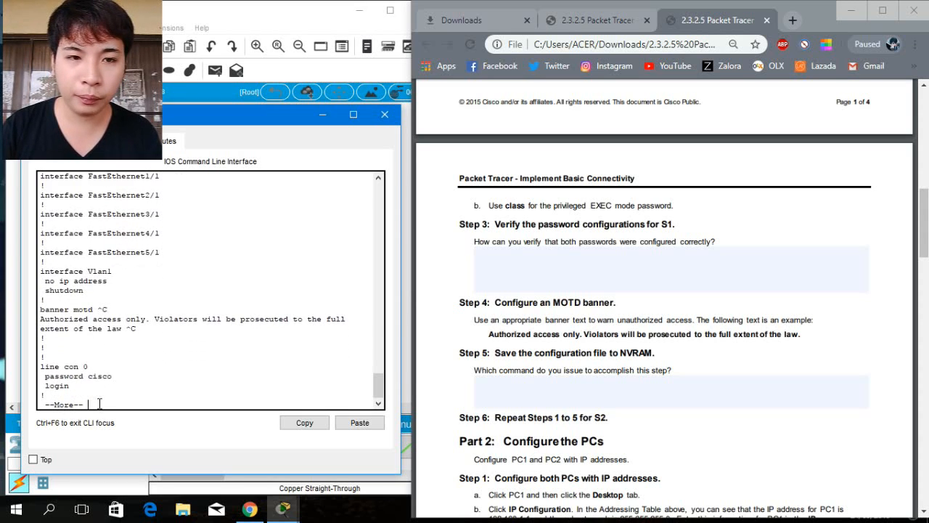
Page through the rest of S1's running configuration to its end.
key("Return")
key("Return")
key("Return")
key("Return")
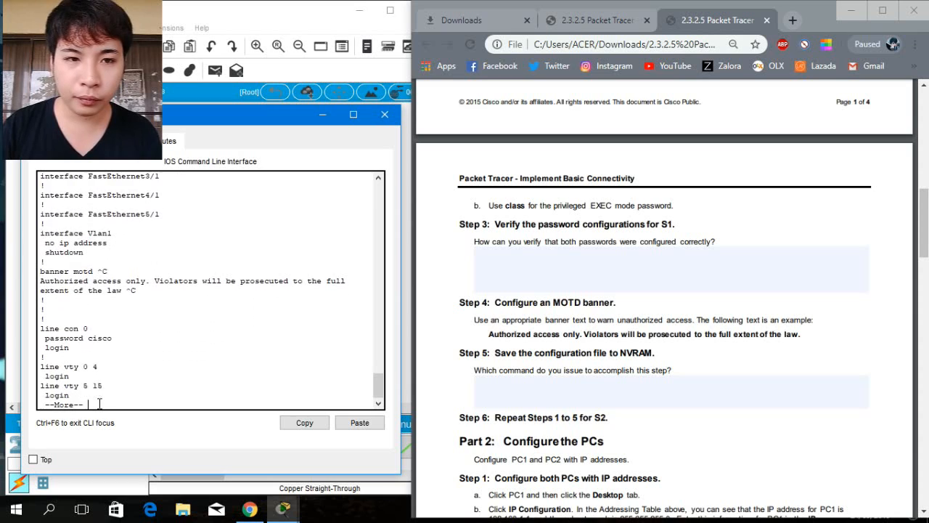
key("Return")
key("Return")
key("Return")
key("Return")
key("Return")
key("Return")
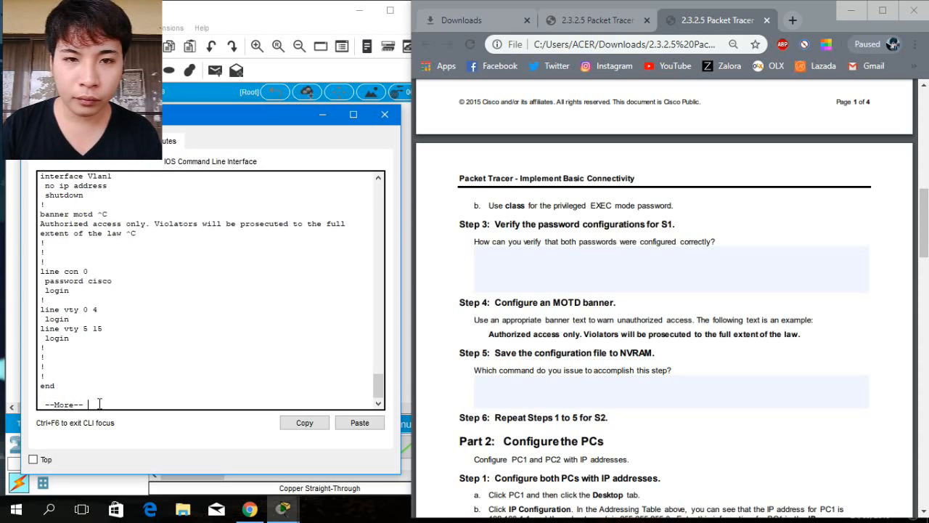
key("Return")
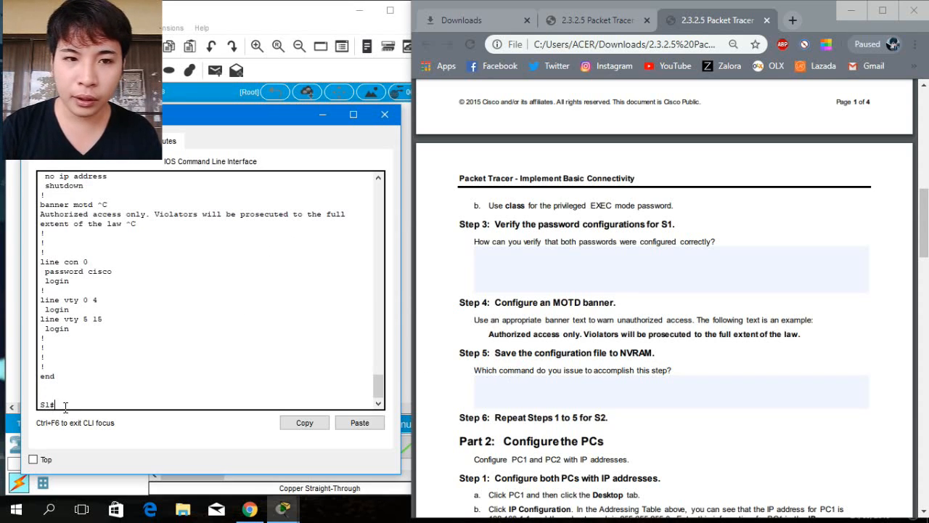
Save S1's running configuration to the startup configuration with copy running-config startup-config.
type("copy")
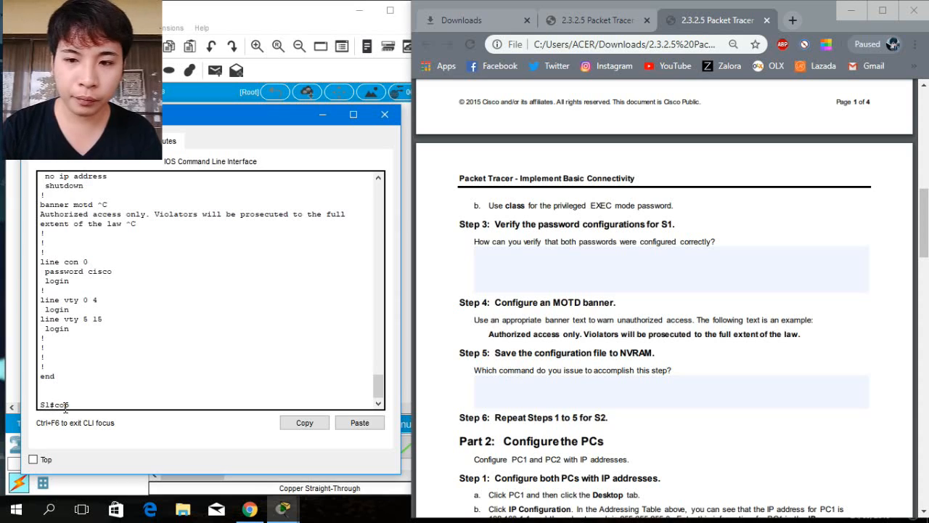
type(" r")
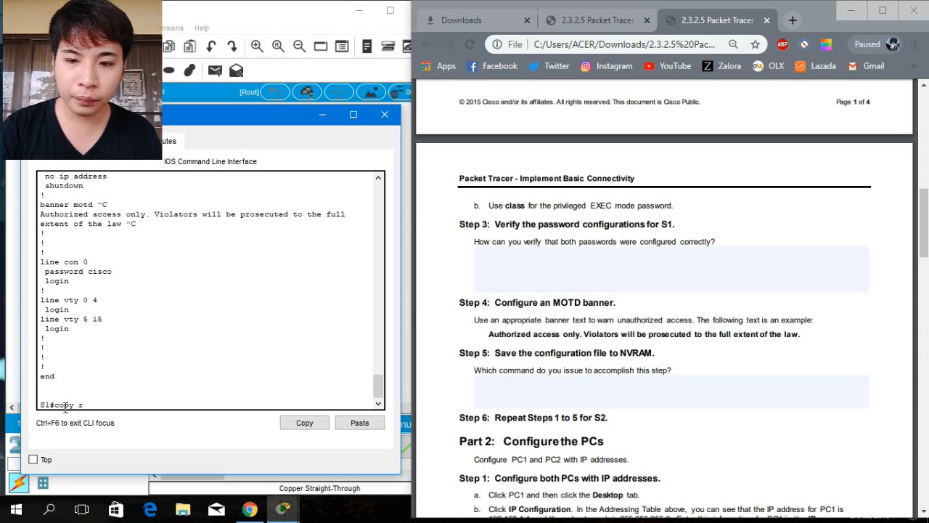
type("unning")
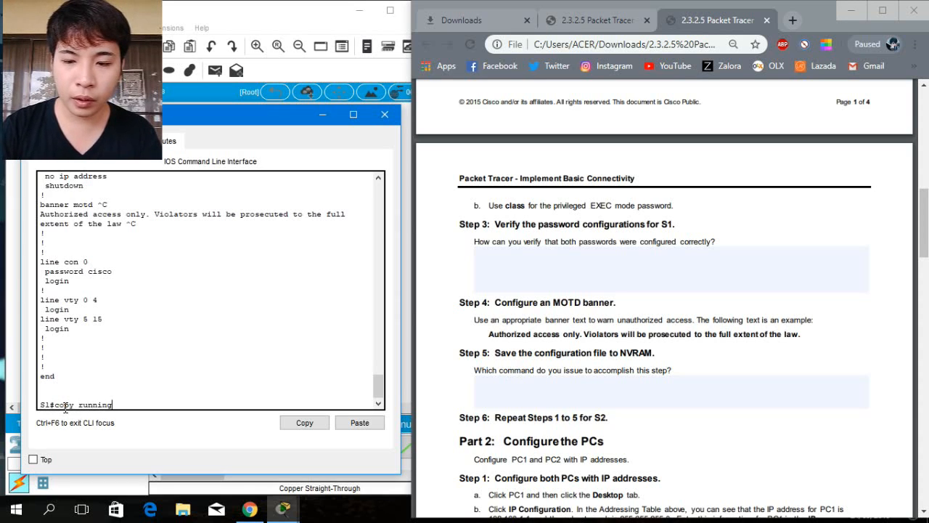
type("-conf")
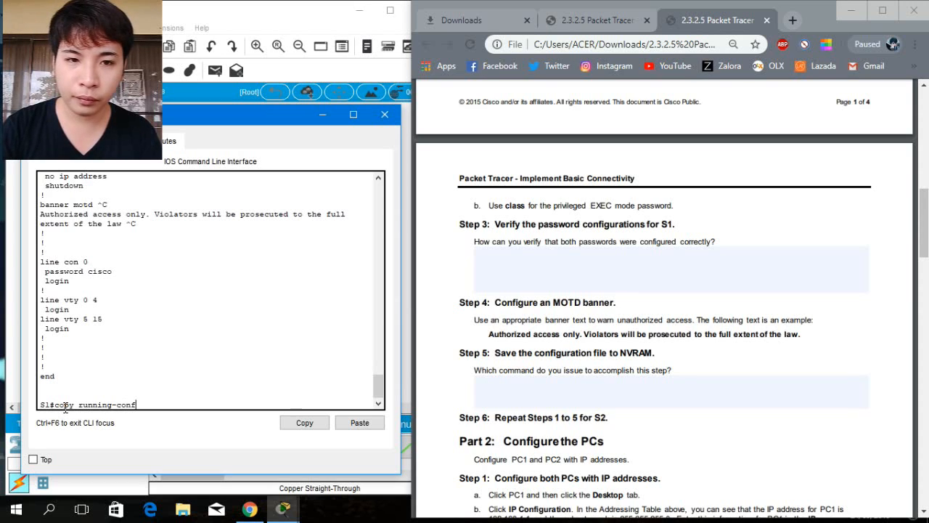
type("ig s")
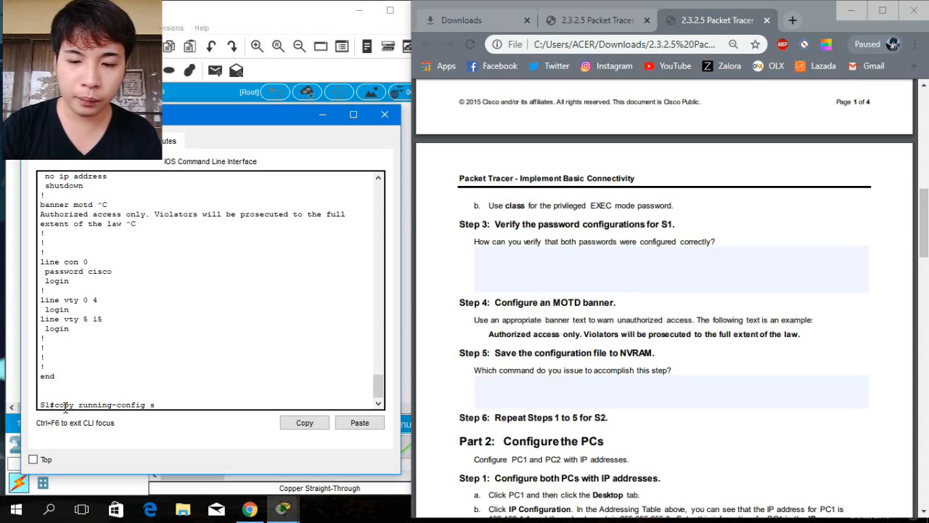
type("tart")
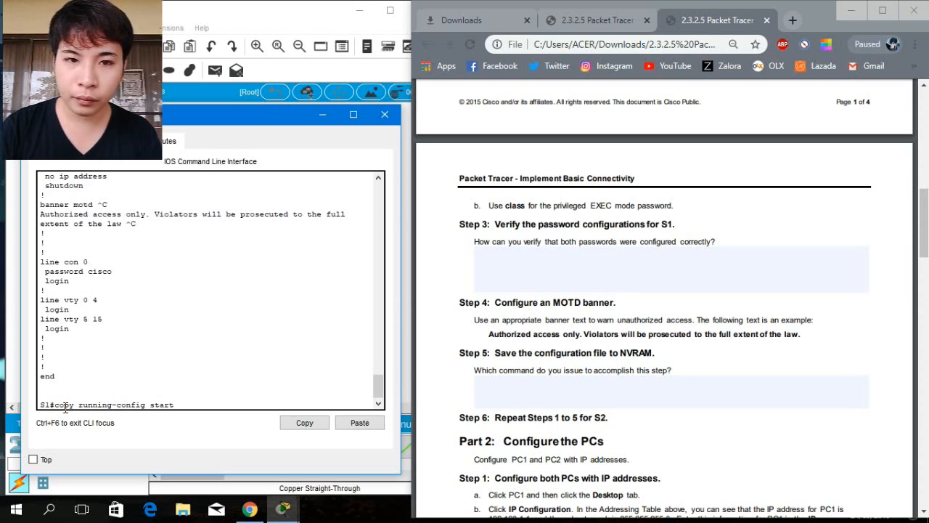
type("up-con")
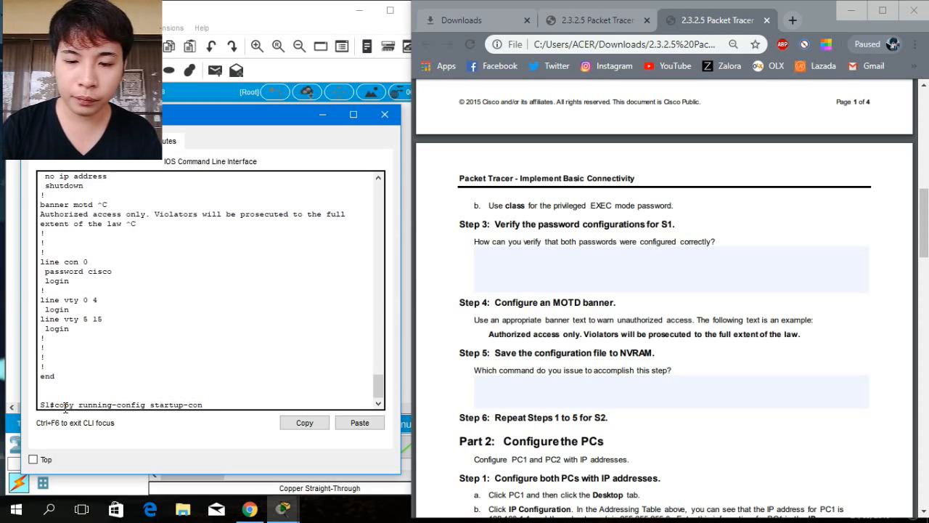
type("fig")
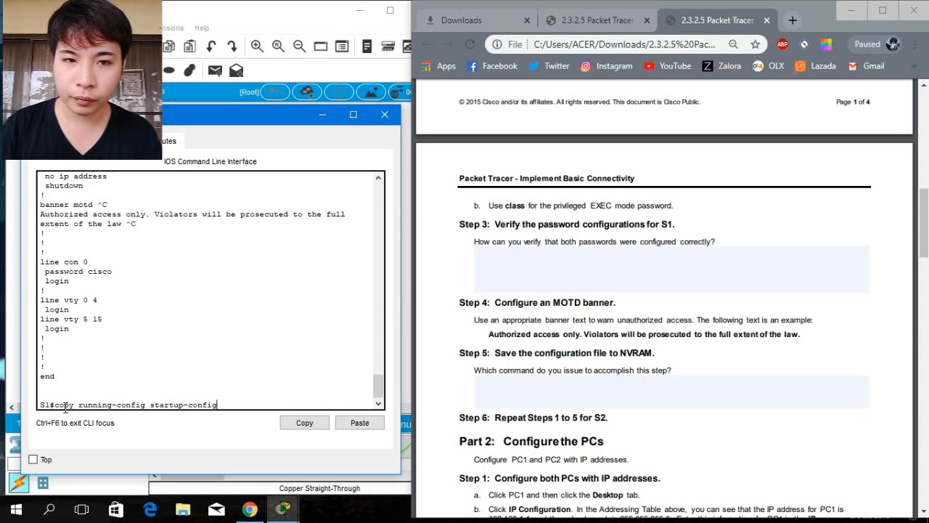
key("Return")
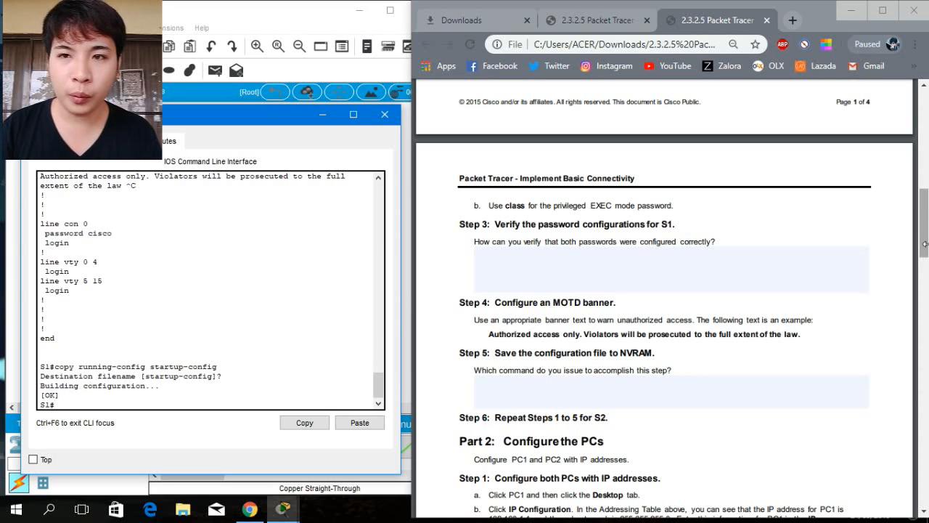
Close S1's window, open switch S2's command line interface and enter privileged EXEC mode.
left_click_drag(924, 246, 924, 249)
scroll(924, 249, "down", 2)
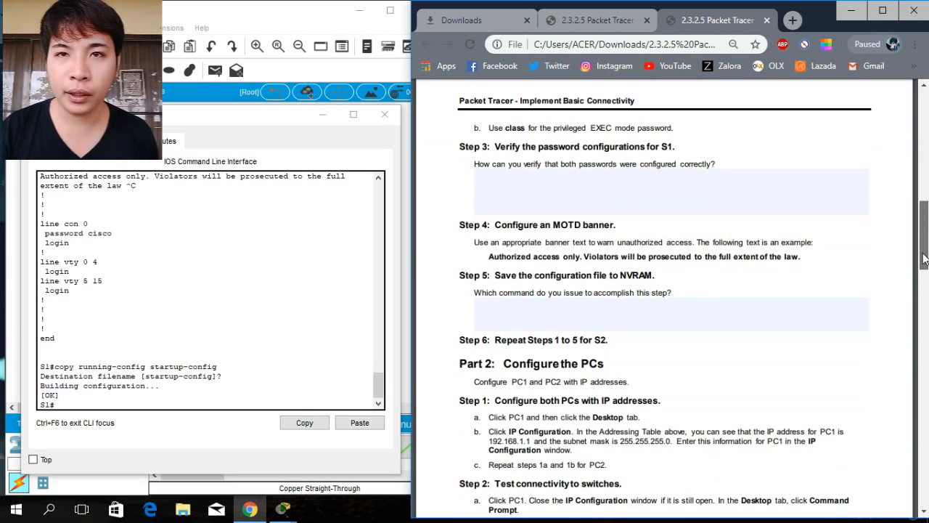
left_click(379, 120)
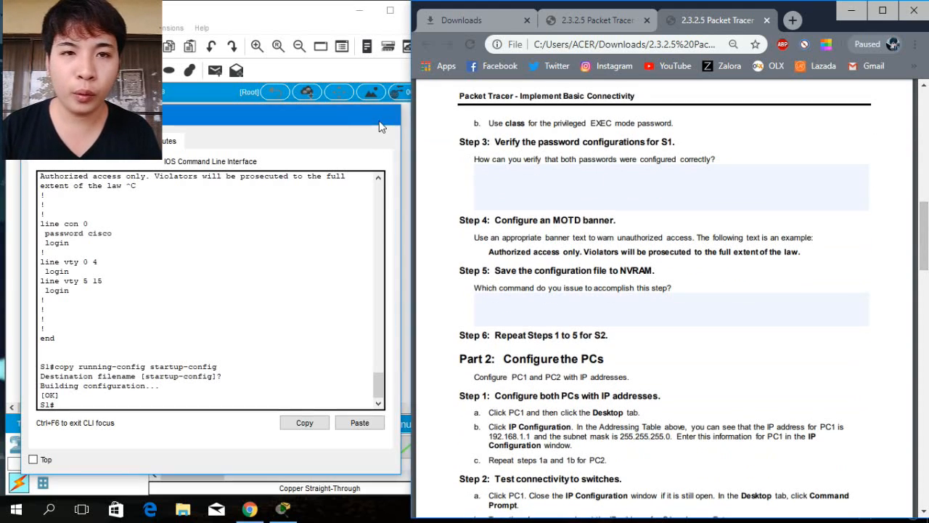
left_click(178, 224)
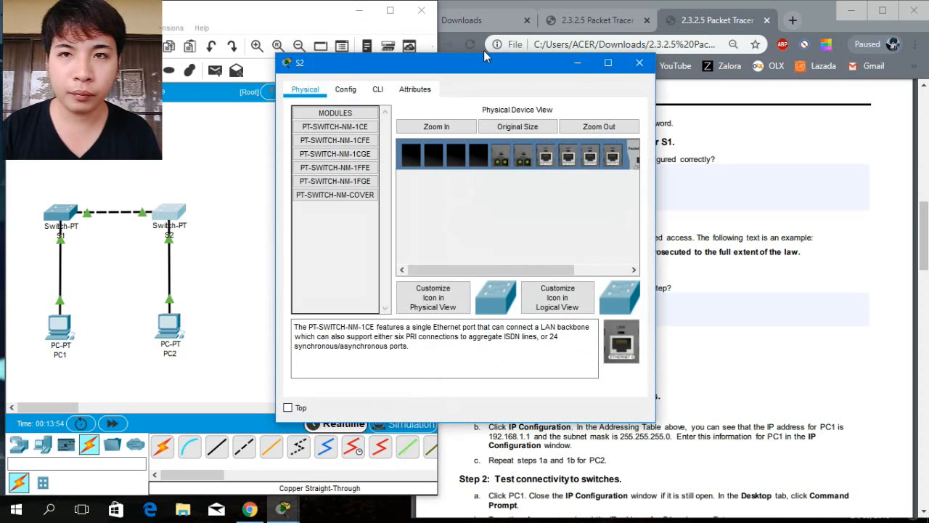
left_click_drag(483, 64, 236, 139)
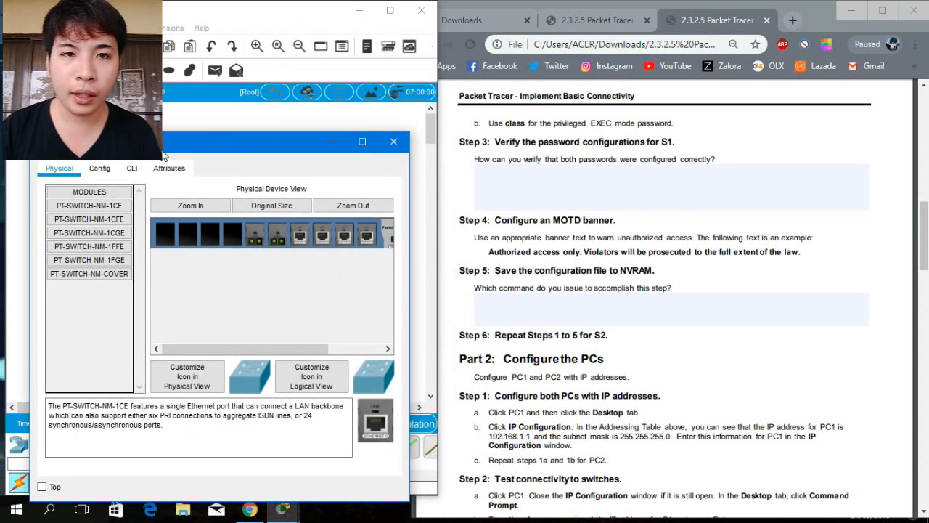
left_click(140, 168)
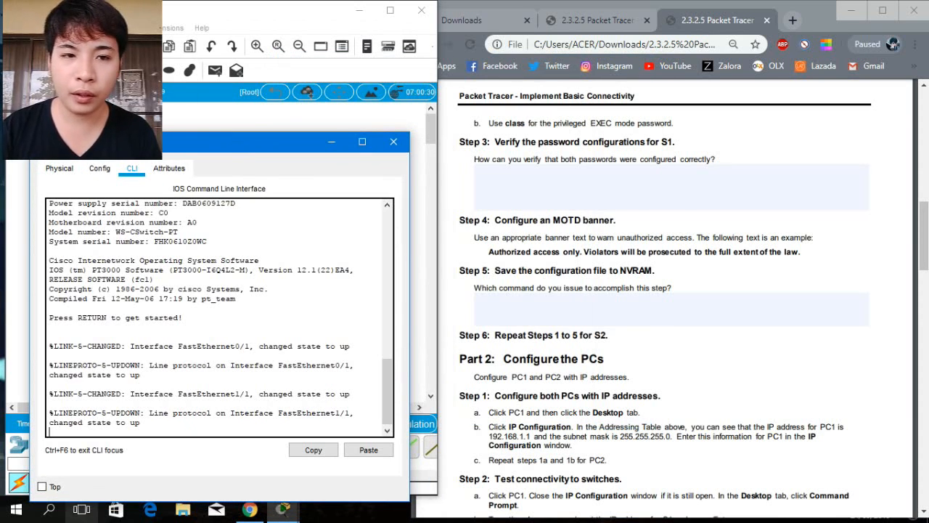
key("Return")
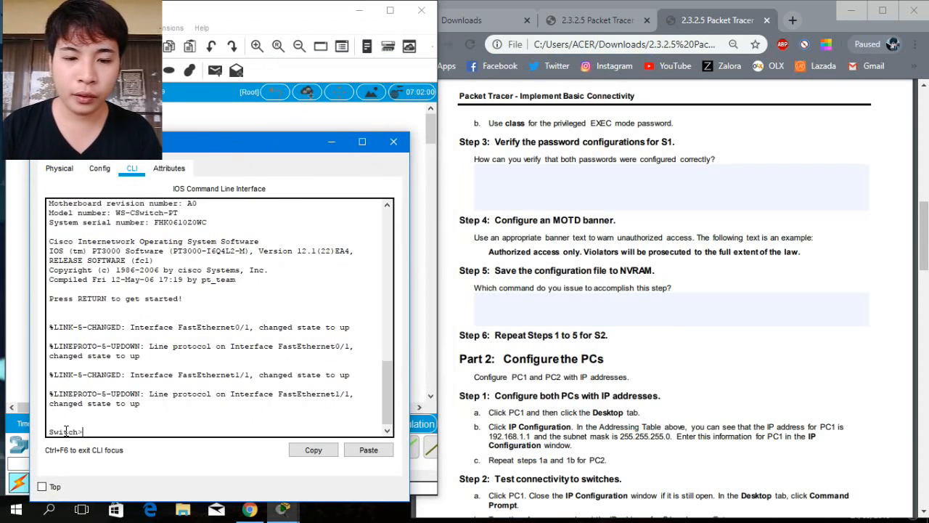
type("enab")
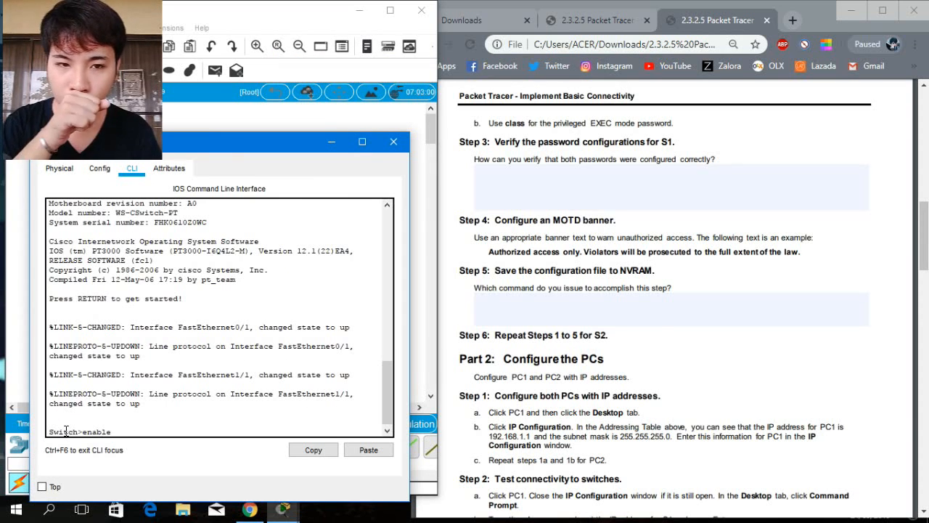
type("le")
key("Return")
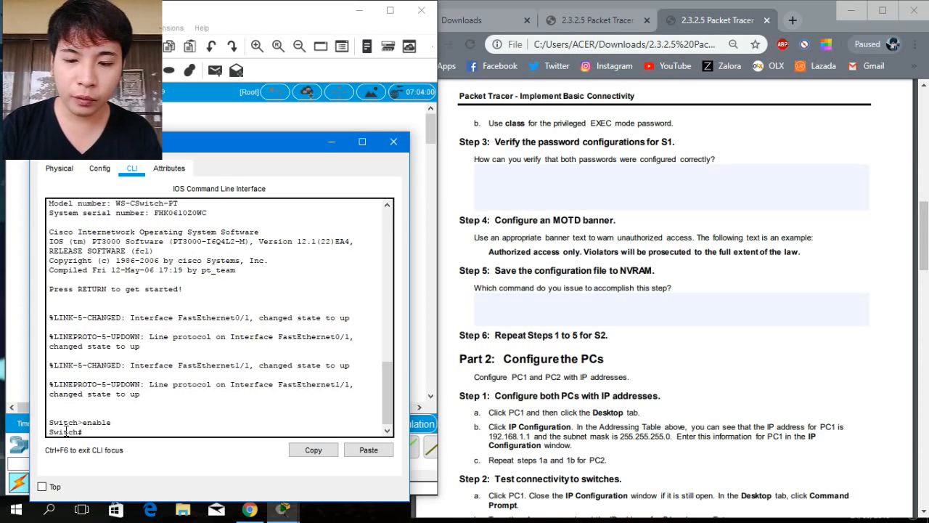
Enter global configuration mode on the switch and set its hostname to S2.
type("configu")
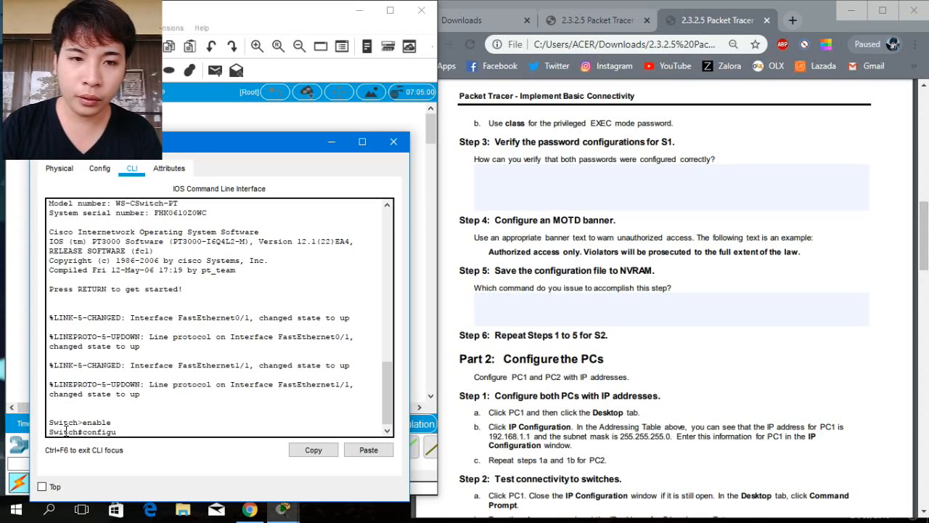
type("re terminal")
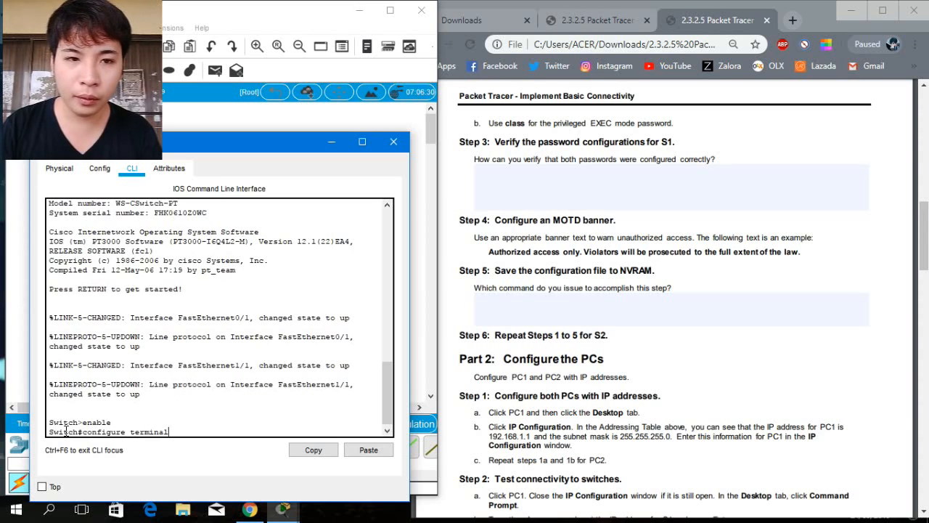
key("Return")
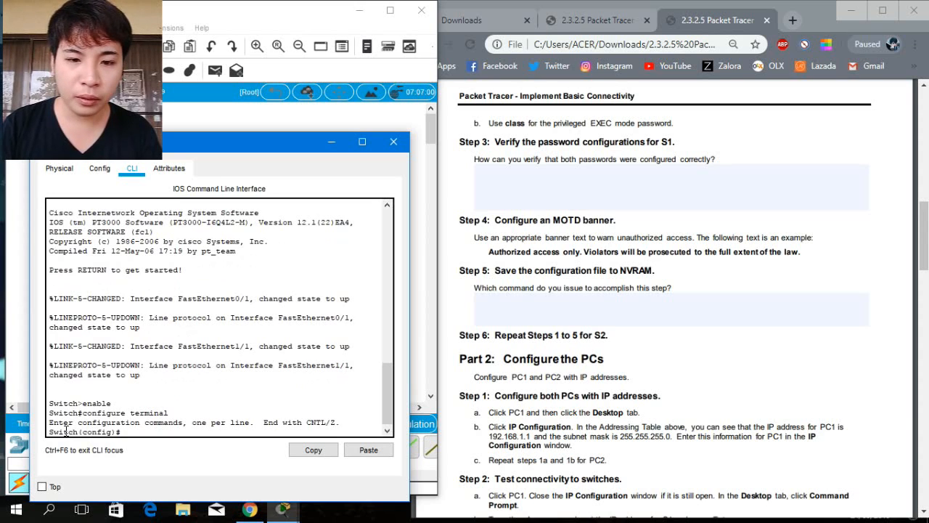
type("ho")
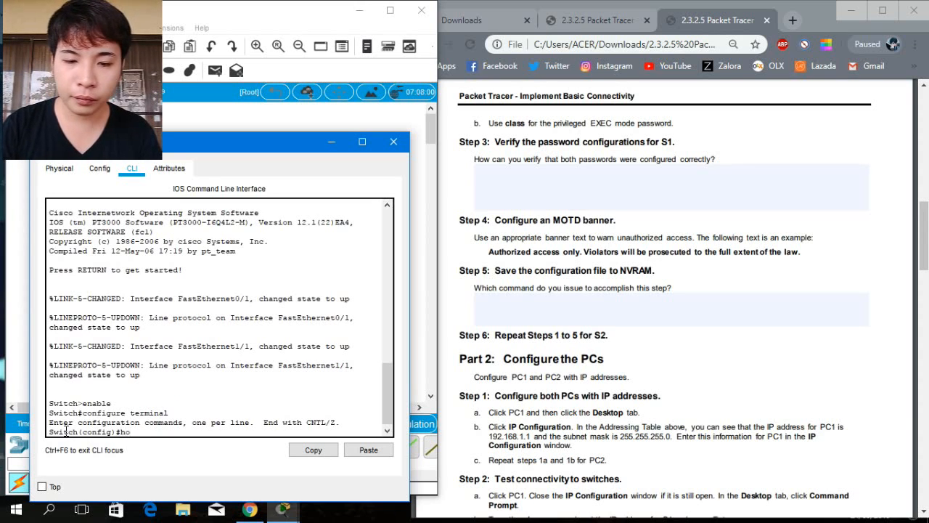
type("stname")
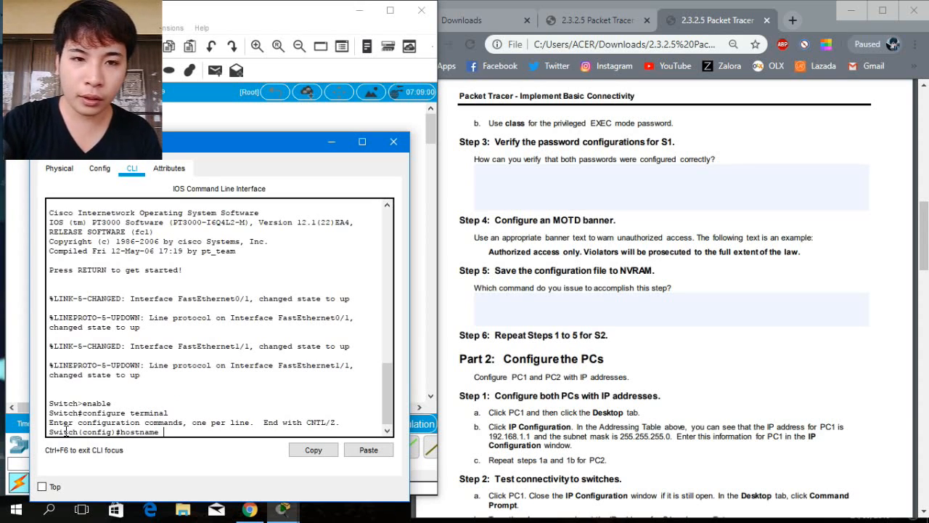
type(" S")
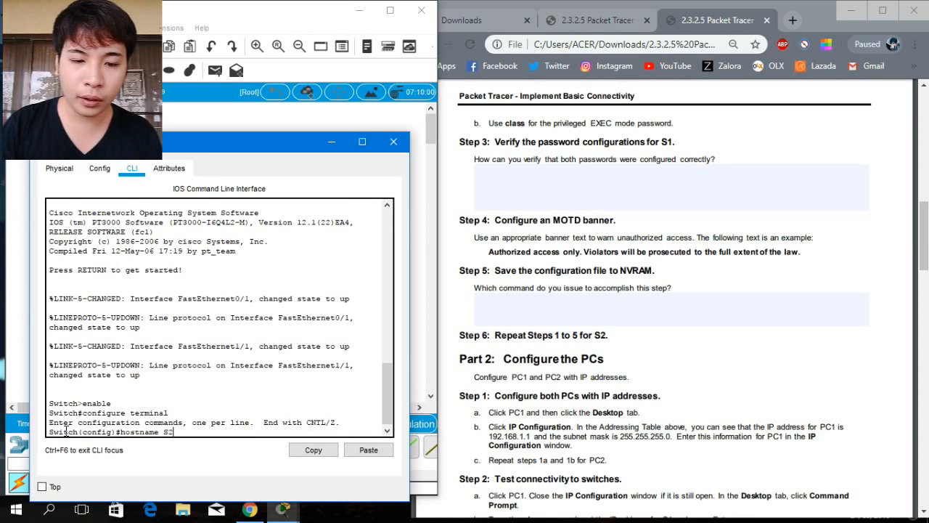
type("2")
key("Return")
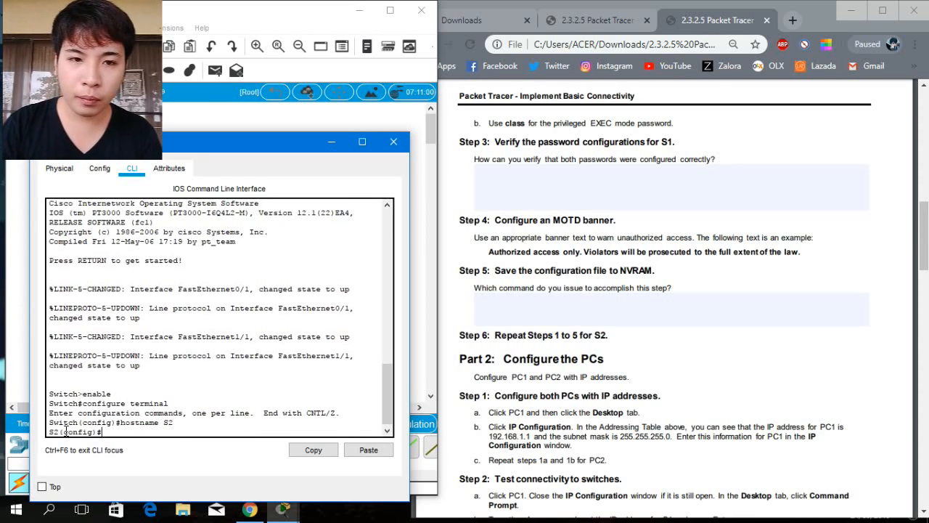
Set S2's enable secret password for privileged EXEC mode.
type("enable")
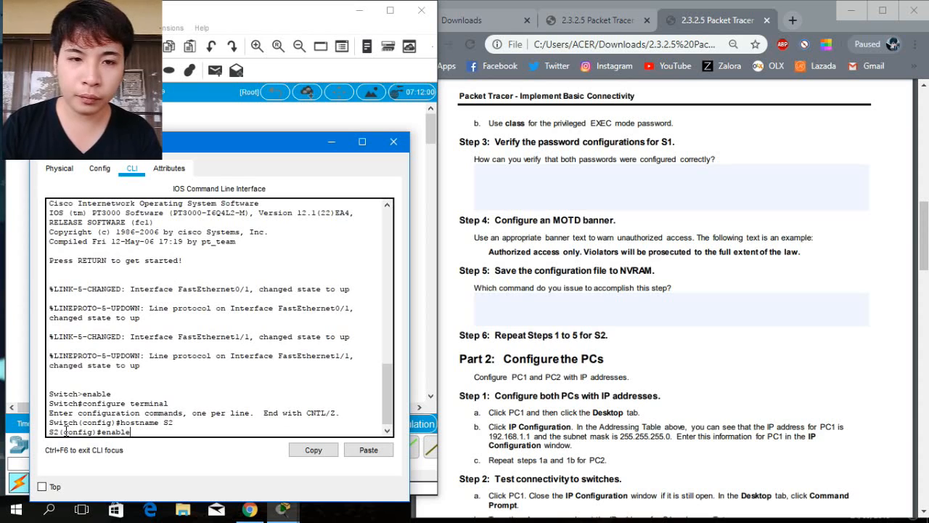
type(" secret")
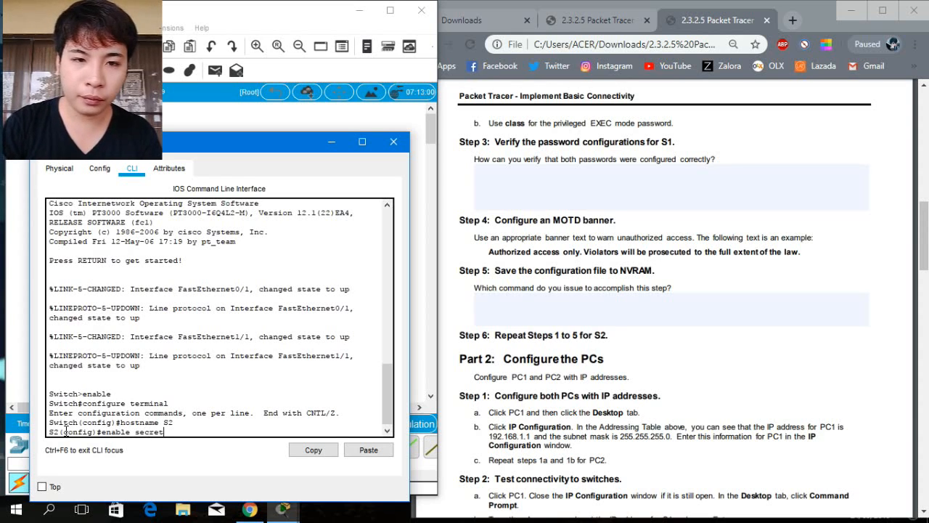
type(" class")
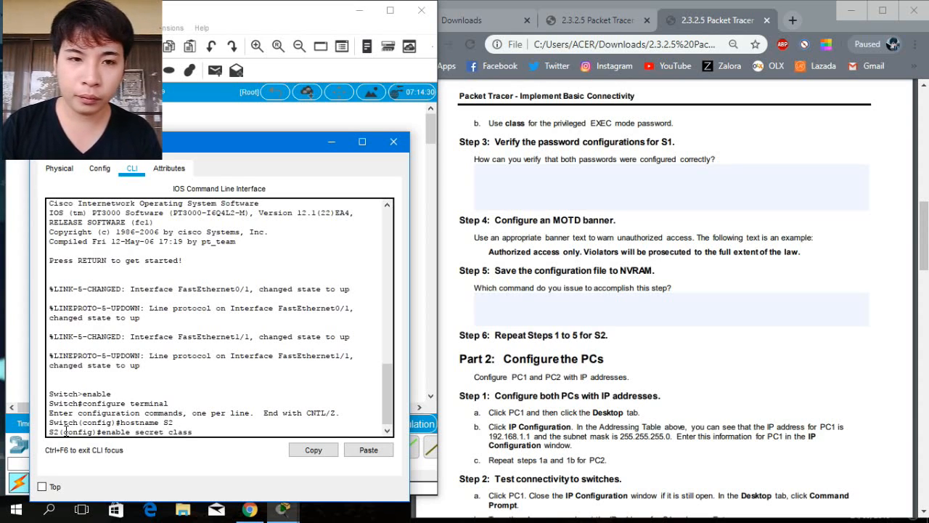
key("Return")
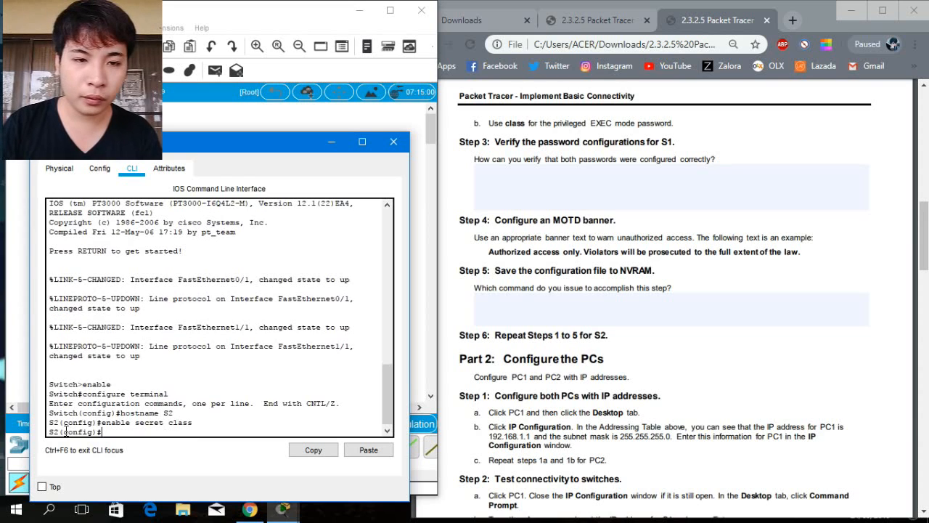
Enter console line 0 configuration on S2 and set the console line password.
type("line")
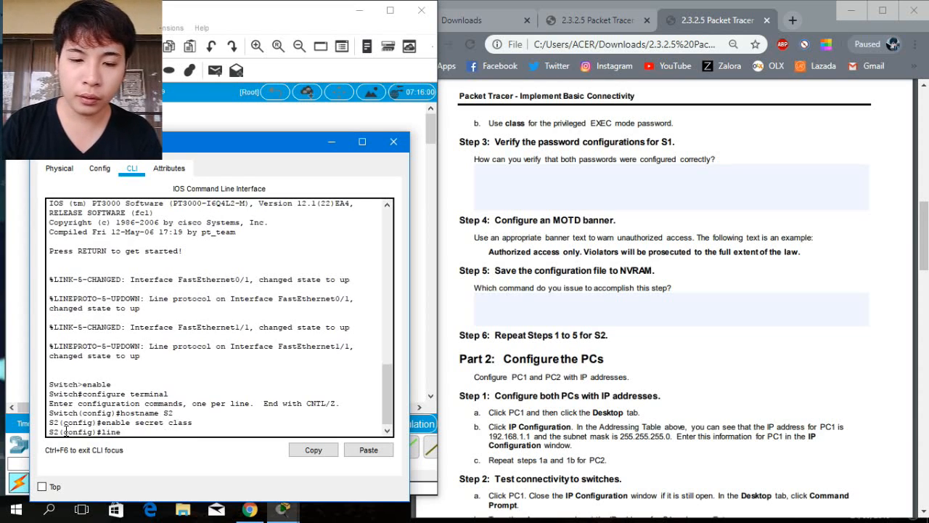
type(" console")
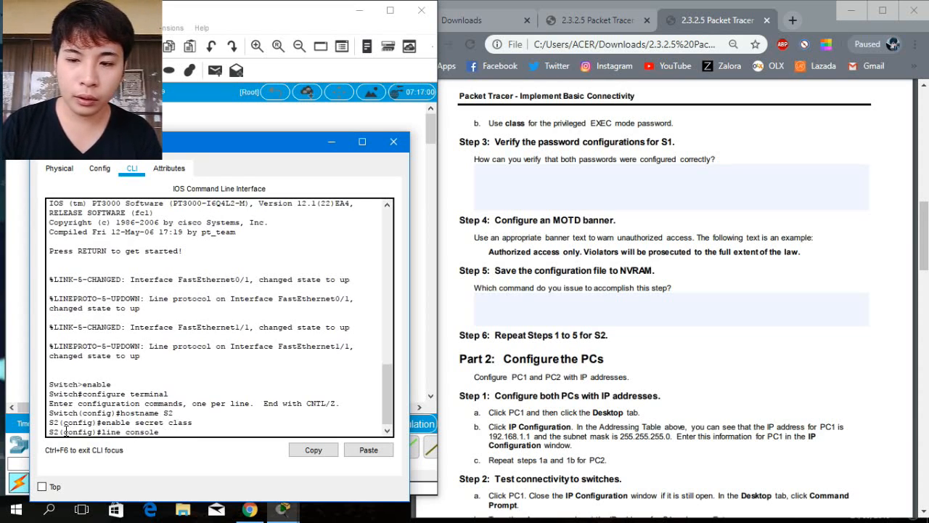
type(" 0")
key("Return")
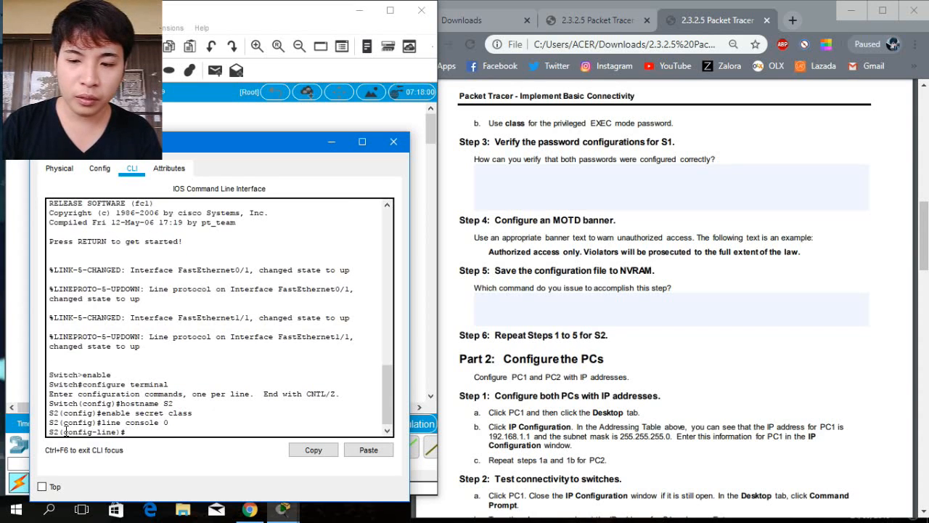
type("pass")
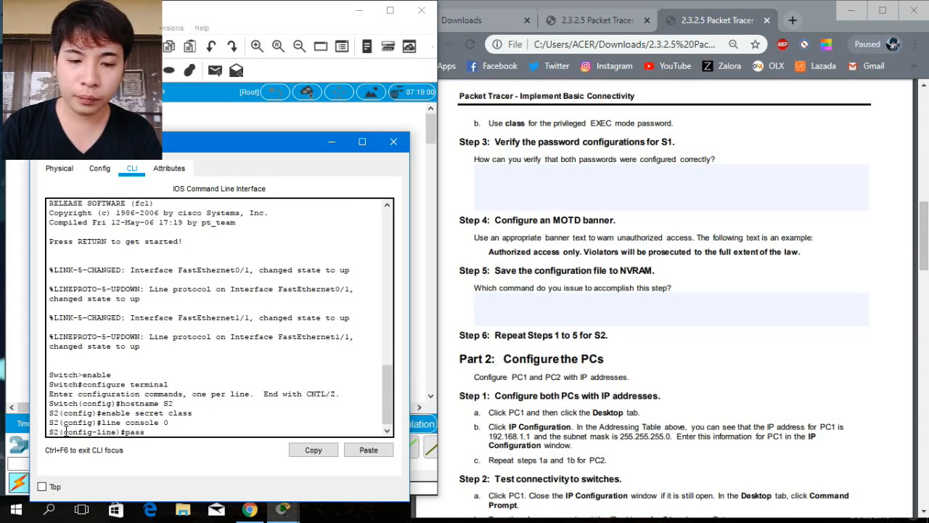
type("word ci")
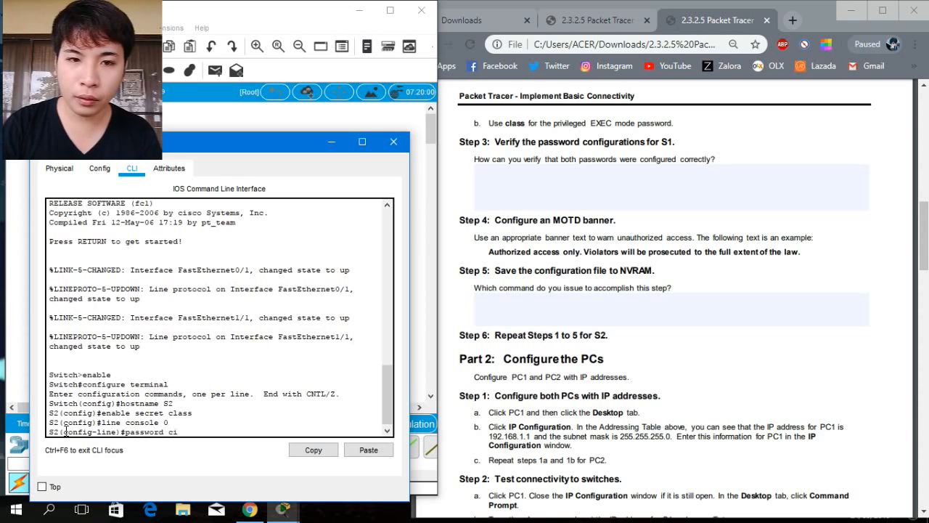
type("sco")
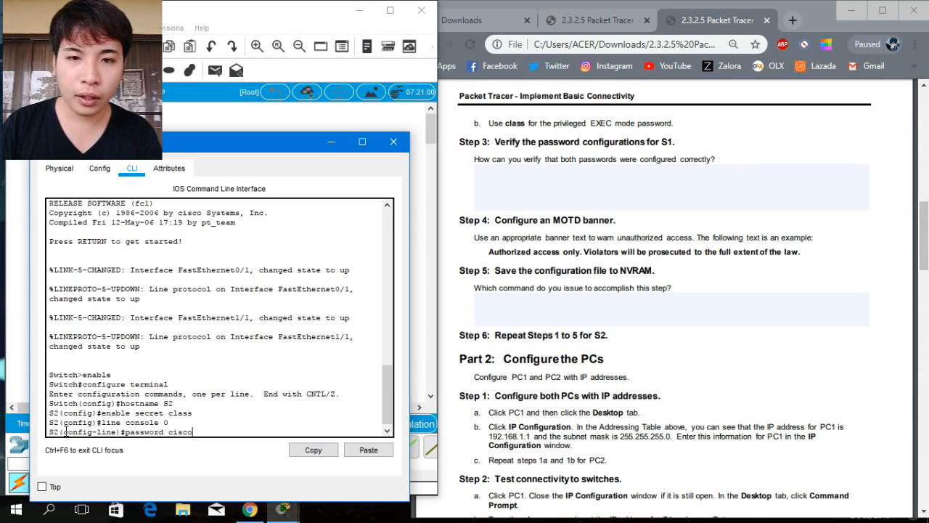
key("Return")
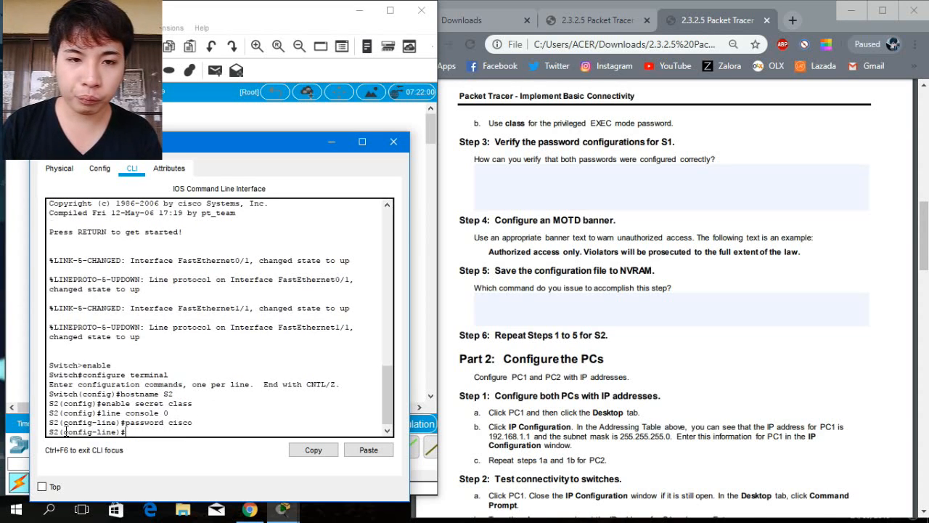
Enable login on the console line and return to global configuration mode.
type("login")
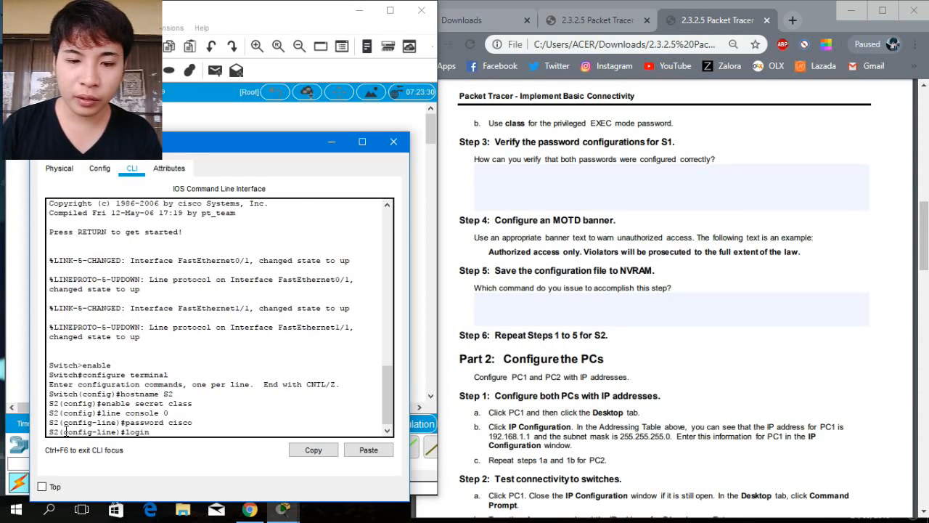
key("Return")
type("exit")
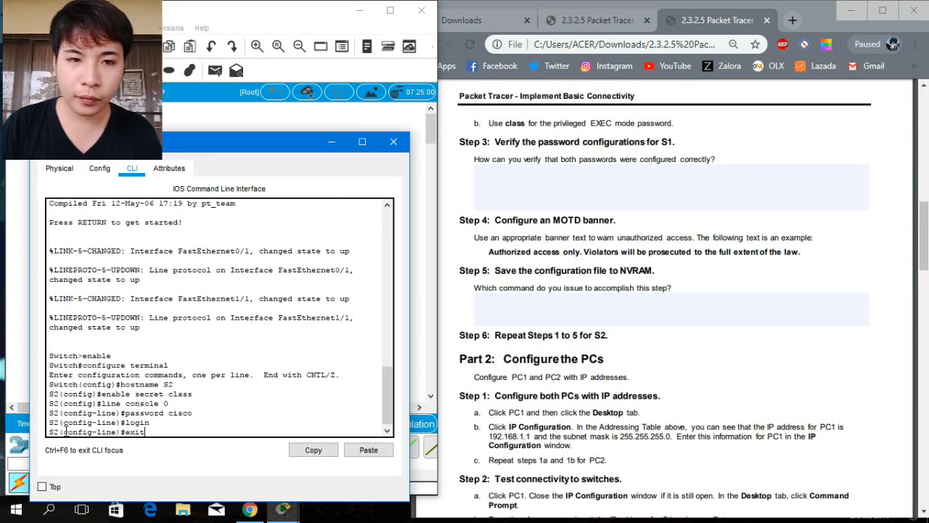
key("Return")
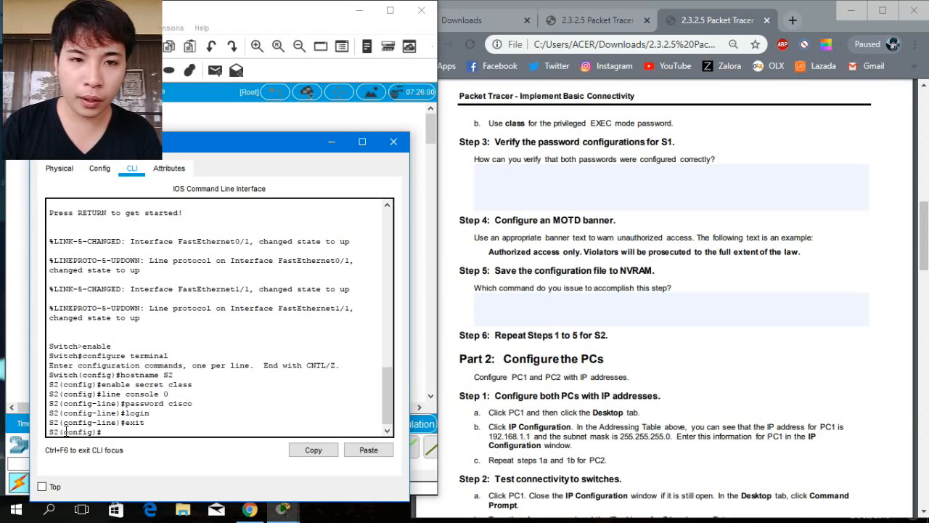
Configure S2's MOTD banner with # delimiters: "Authorized access only. Violators will be prosecuted to the full extent of the law.".
type("banner")
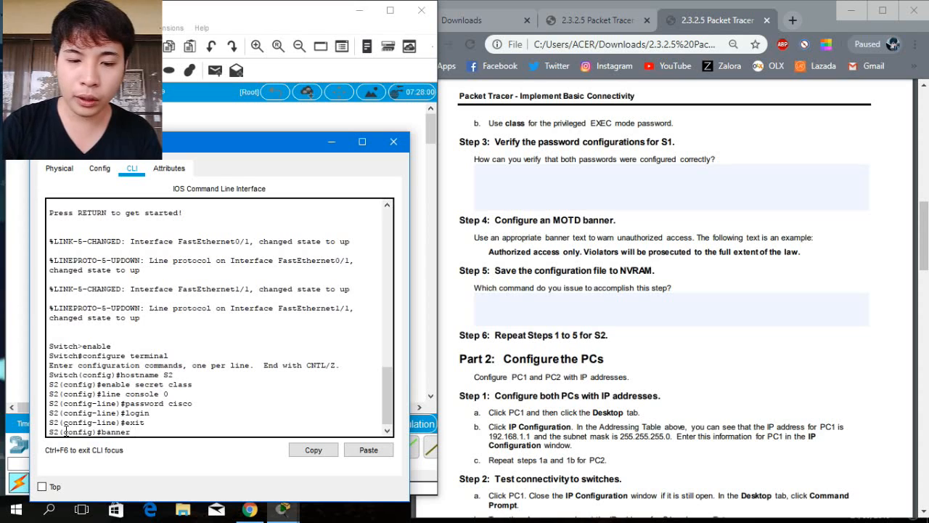
type(" motd #")
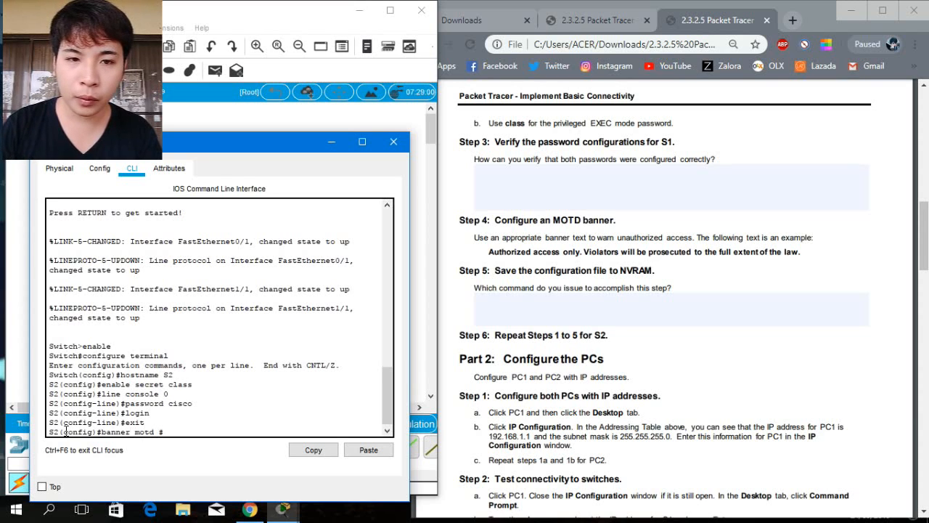
key("Return")
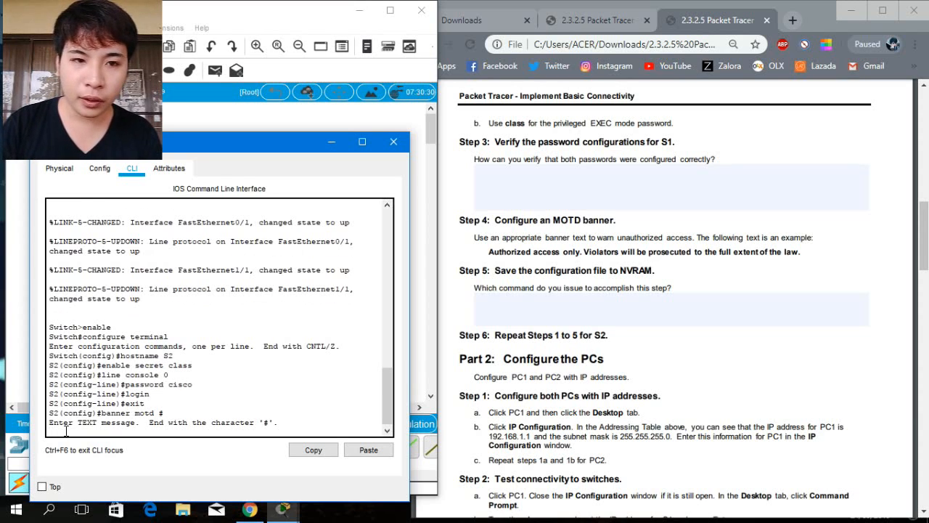
type("Autho")
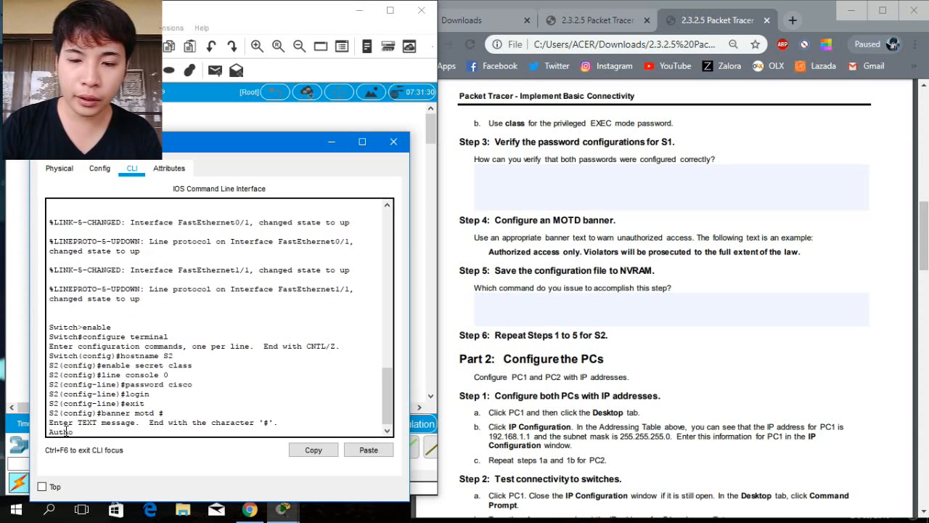
type("riz")
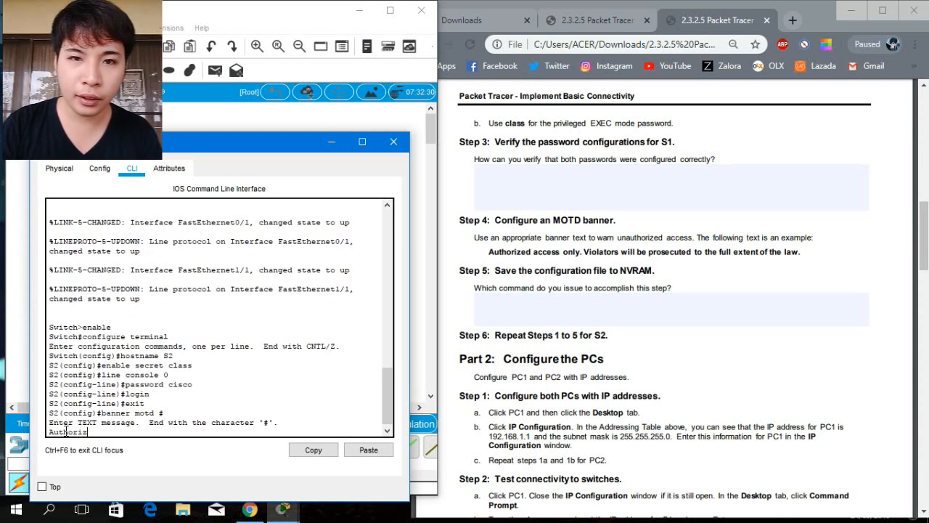
type("ed acce")
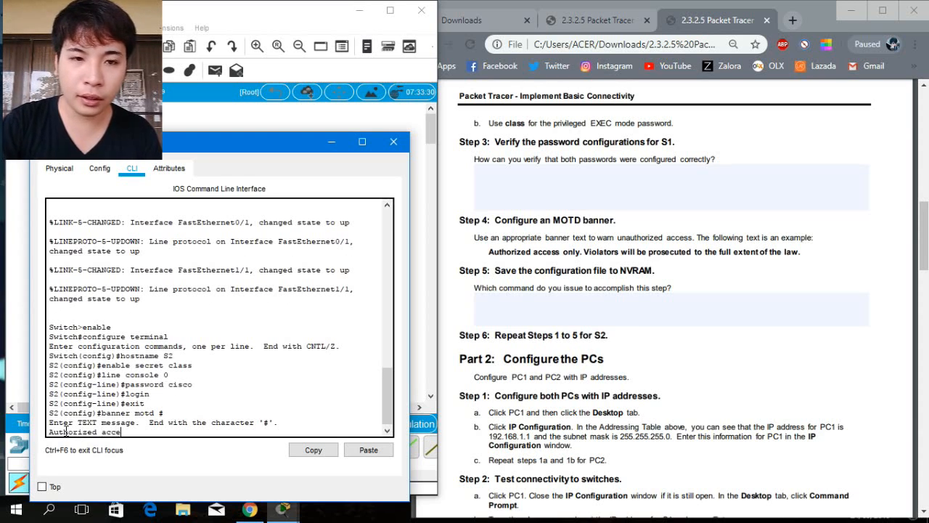
type("ss onl")
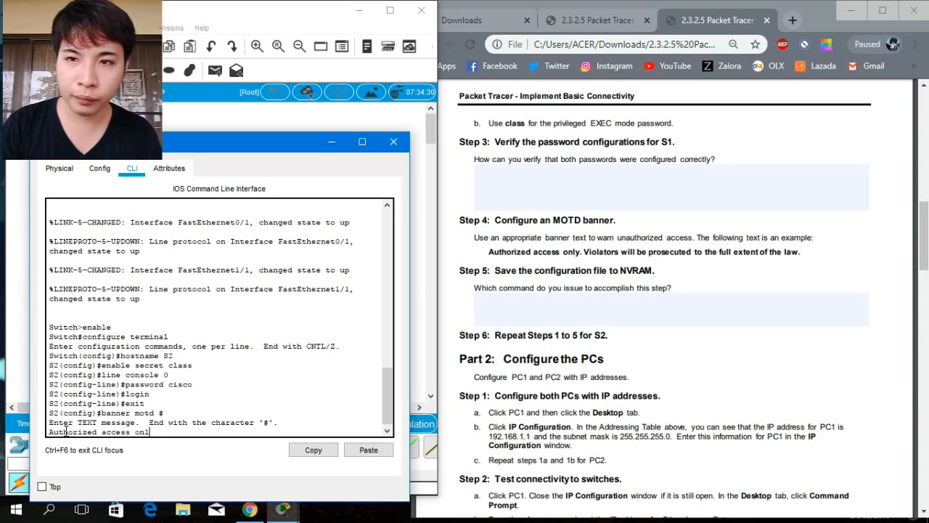
type("y. V")
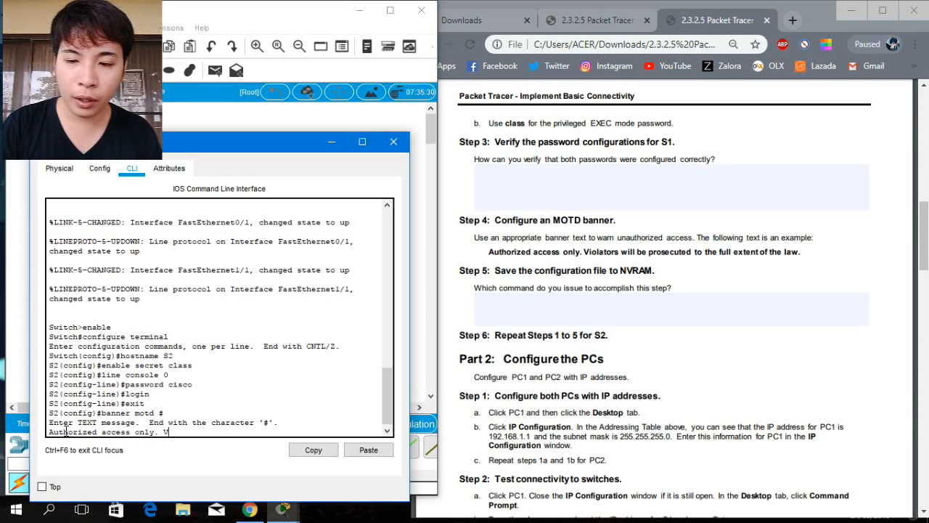
type("iolato")
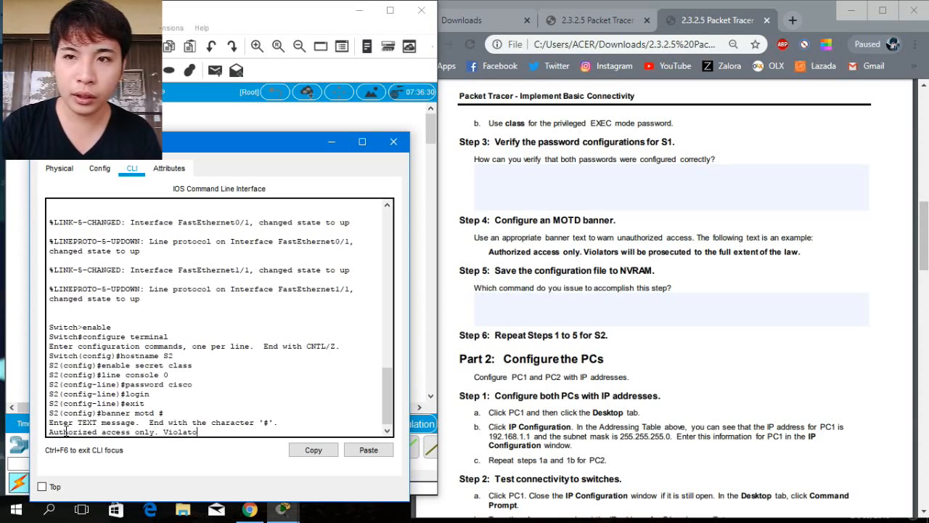
type("rs will be")
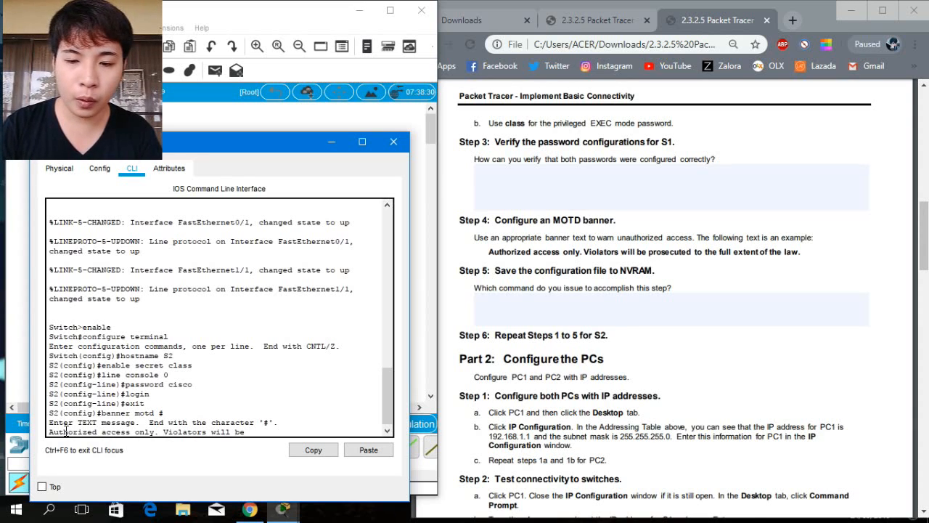
type(" prosec")
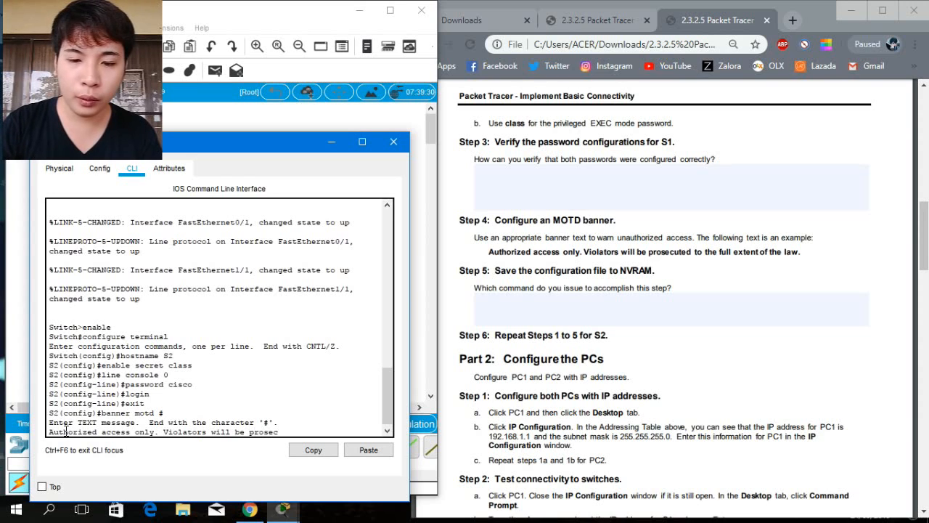
type("ut")
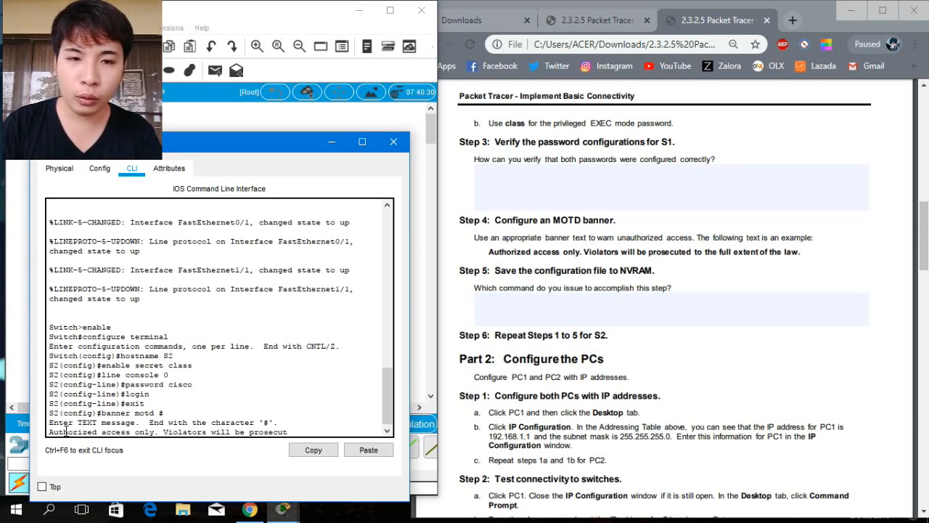
type("ed to")
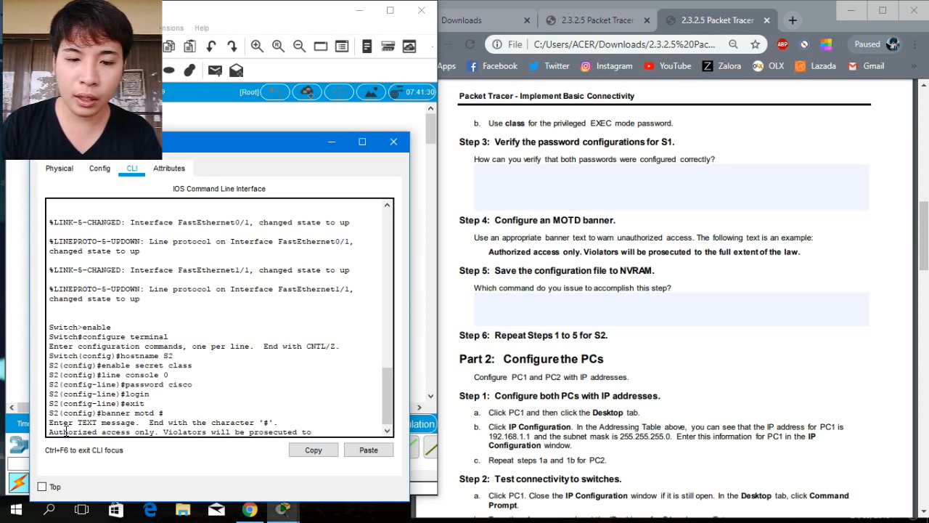
type(" the full")
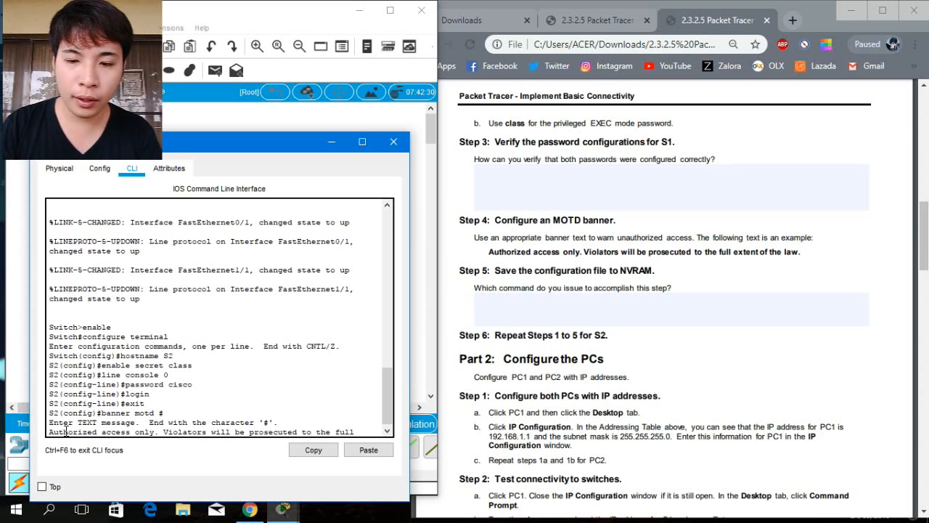
type(" extent")
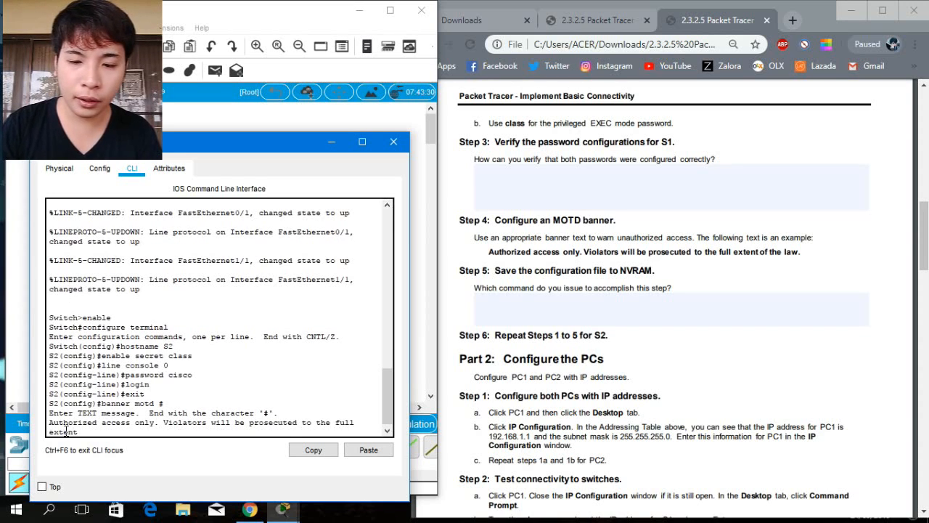
type(" of the")
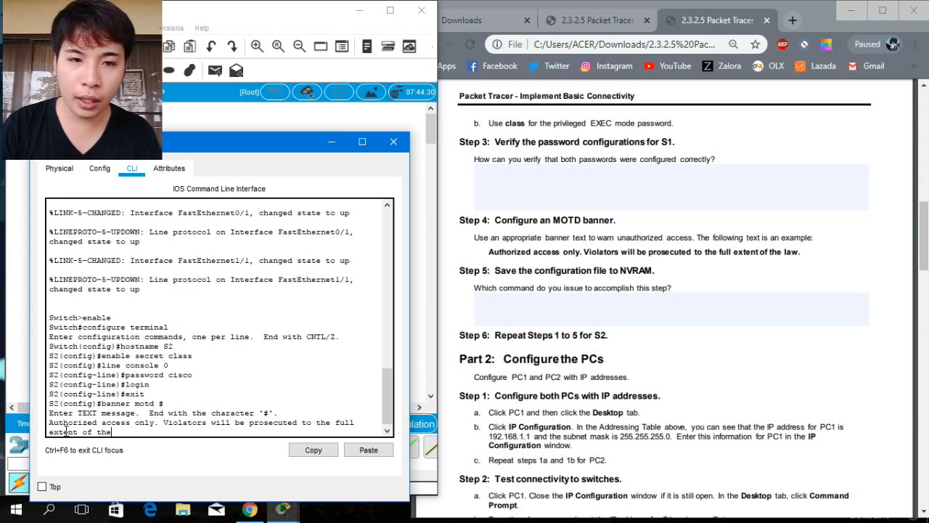
type(" law")
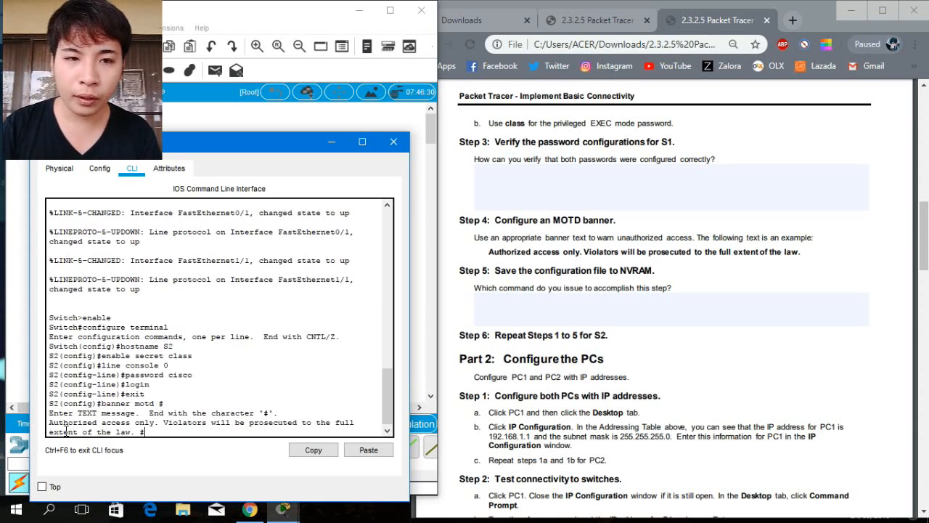
type(". #")
key("Return")
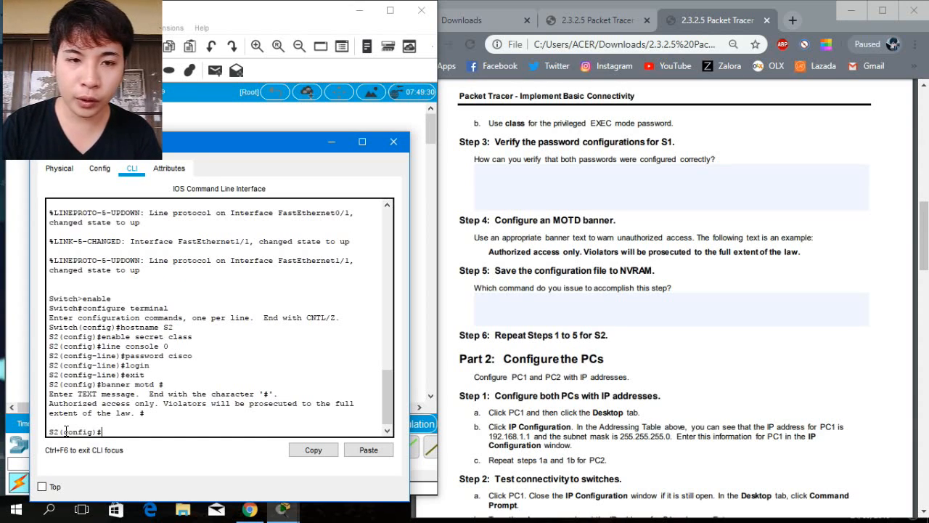
Leave configuration mode, save S2's running-config to startup-config, and close S2's window.
type("exit")
key("Return")
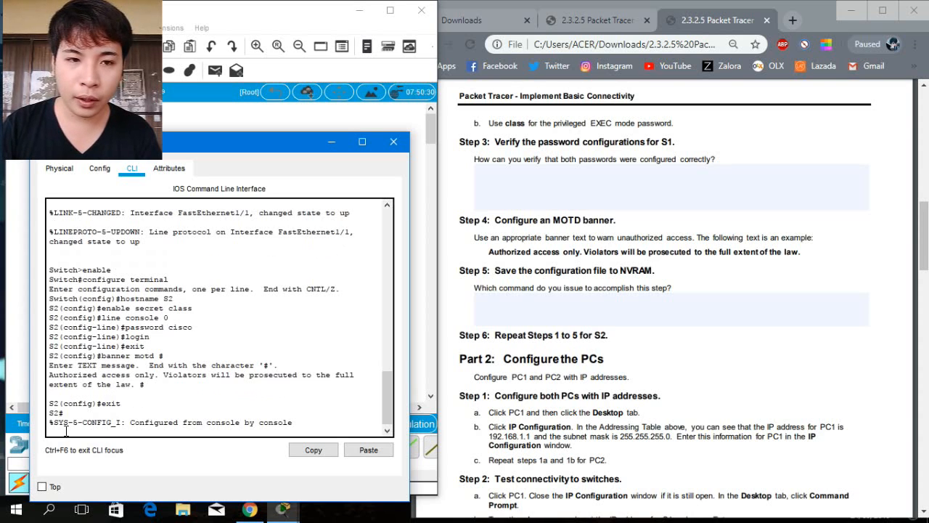
key("Return")
type("co")
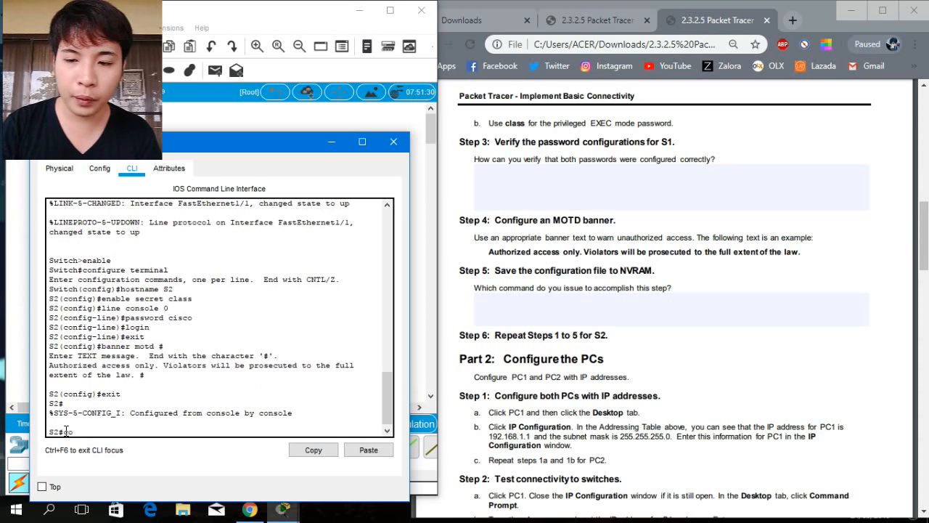
type("py r")
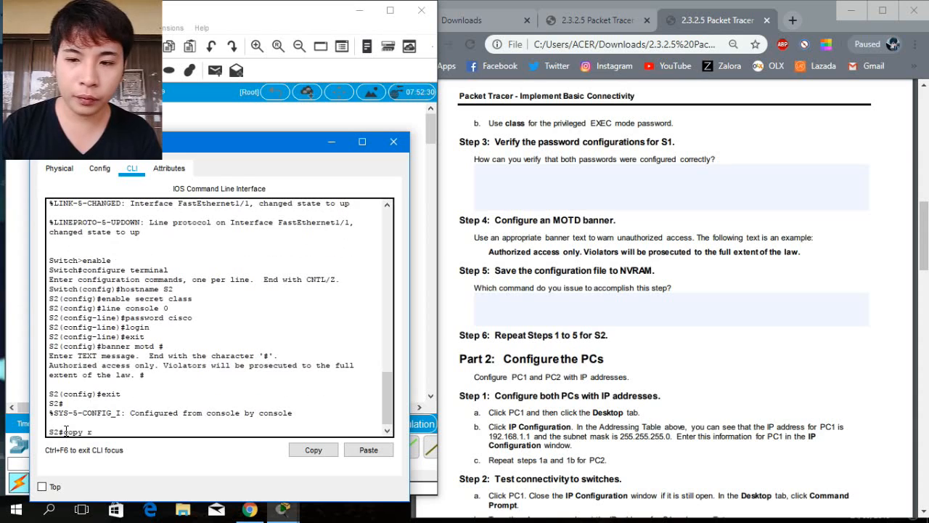
type("unnin")
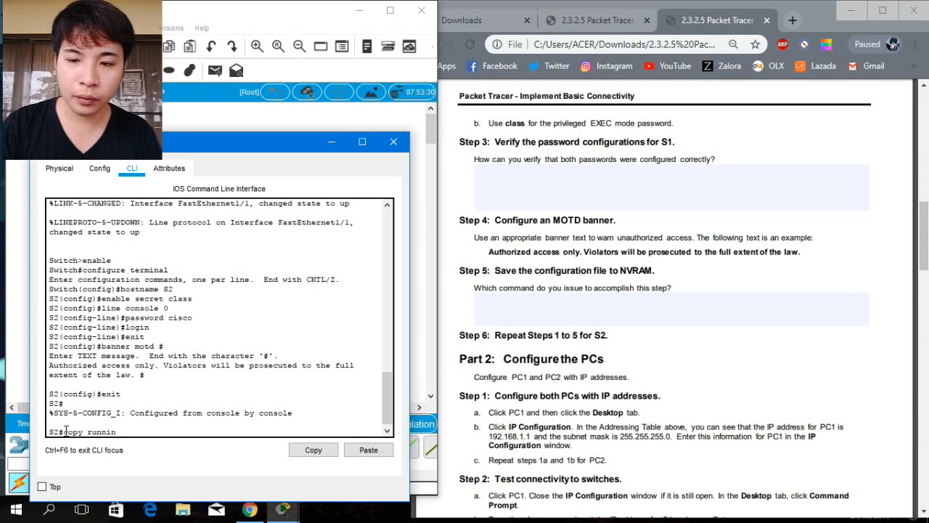
type("g-con")
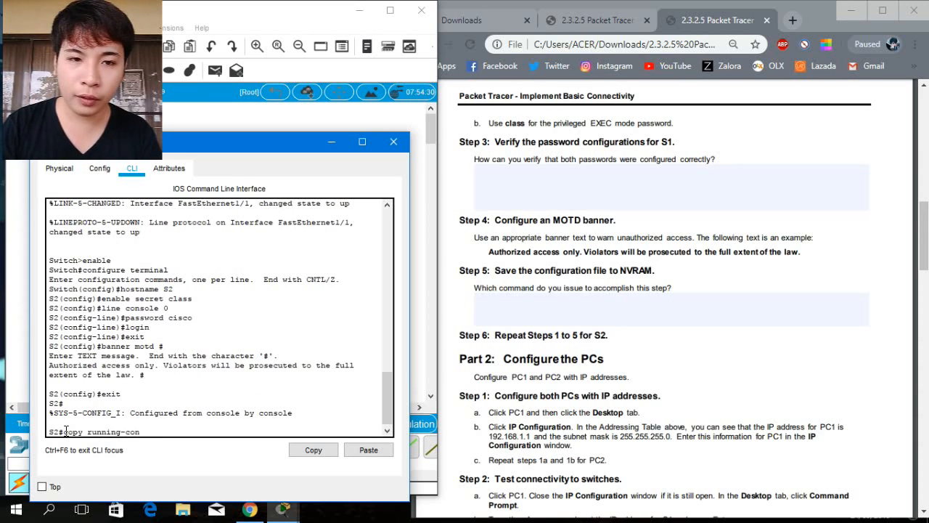
type("fig")
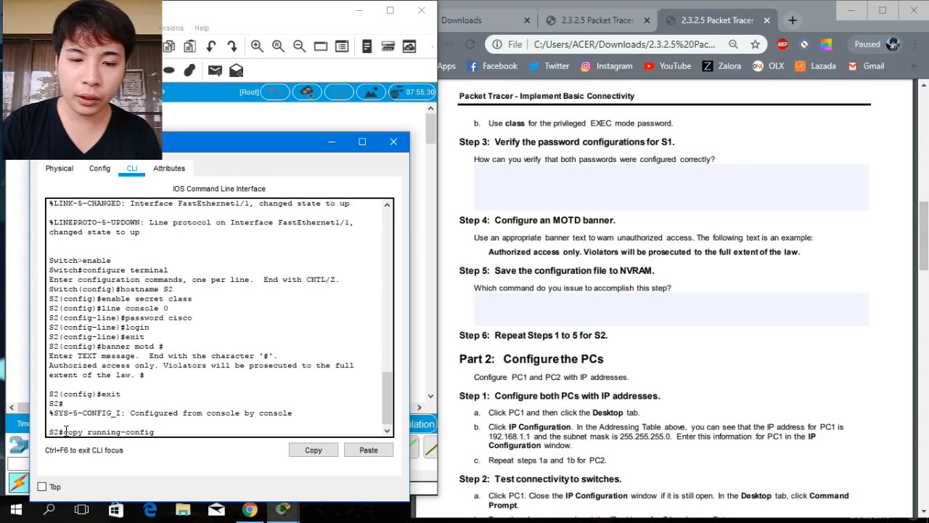
type(" startup")
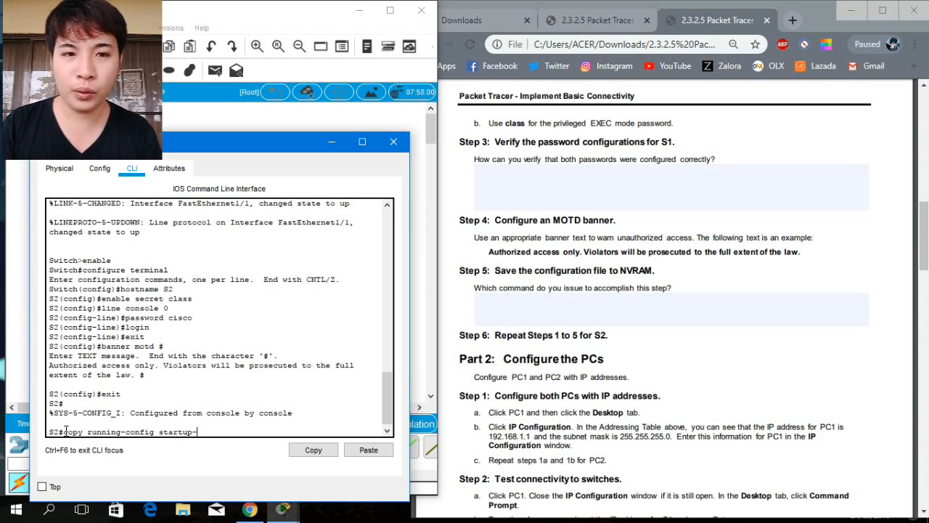
type("-config")
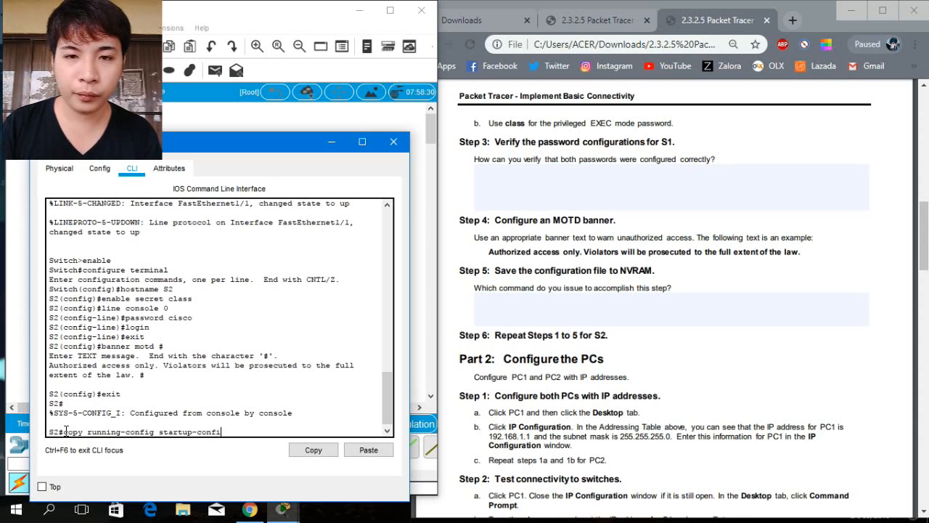
key("Return")
key("Return")
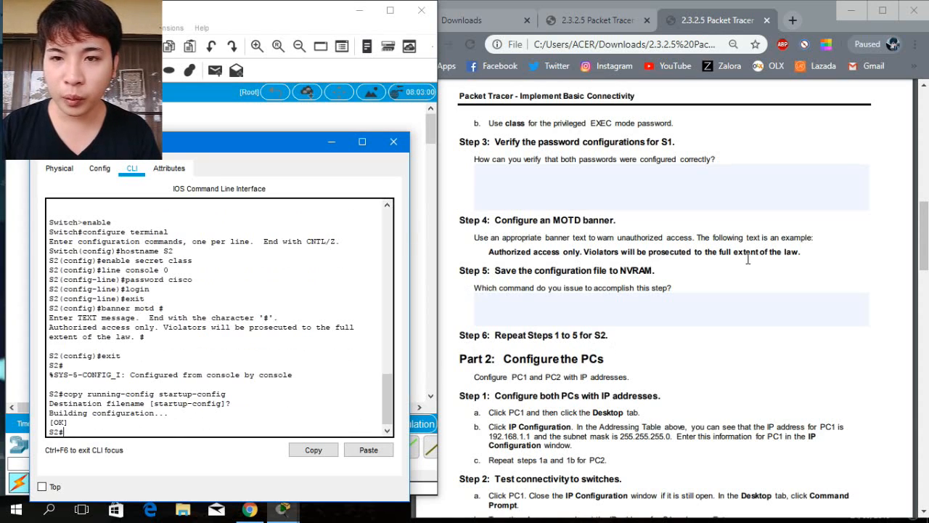
left_click_drag(926, 229, 926, 275)
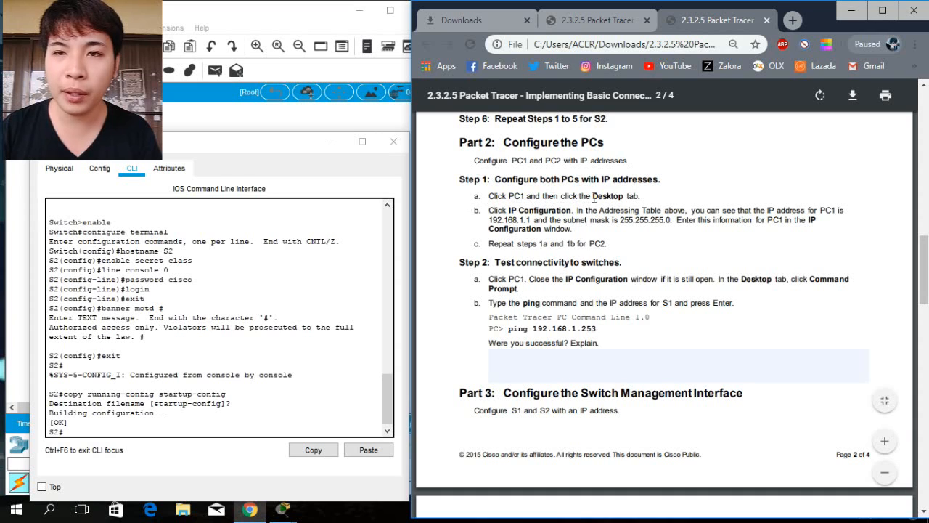
left_click(393, 144)
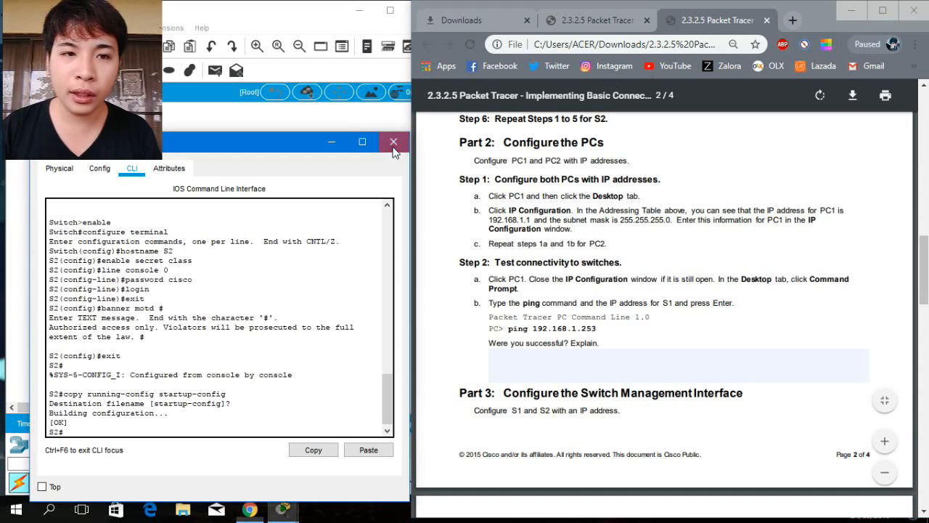
left_click(393, 144)
Give PC1 the static IP address 192.168.1.1 with subnet mask 255.255.255.0 and close its window.
left_click(62, 343)
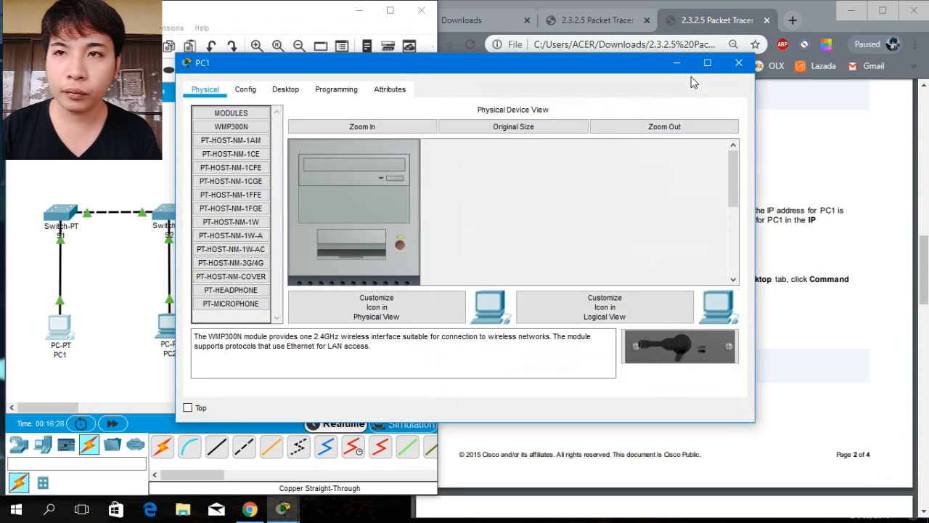
left_click_drag(586, 64, 416, 115)
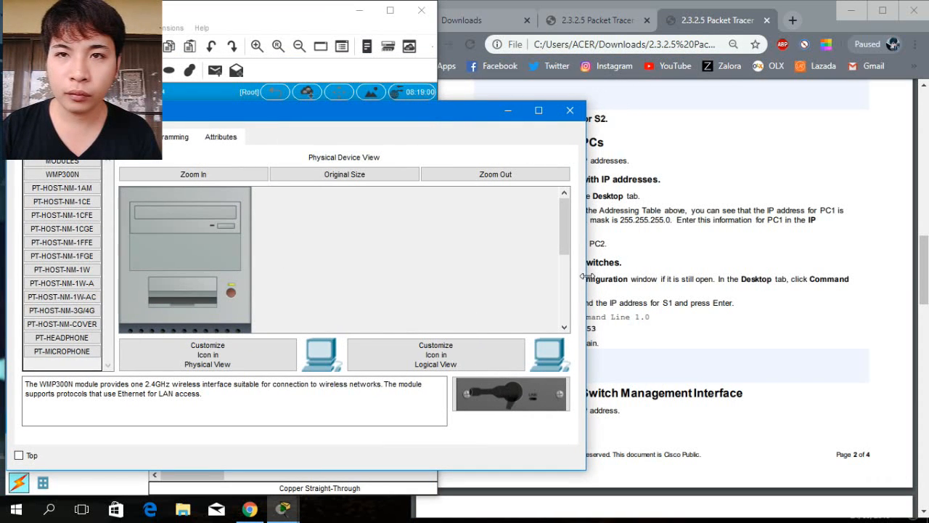
left_click_drag(586, 275, 439, 244)
left_click(120, 137)
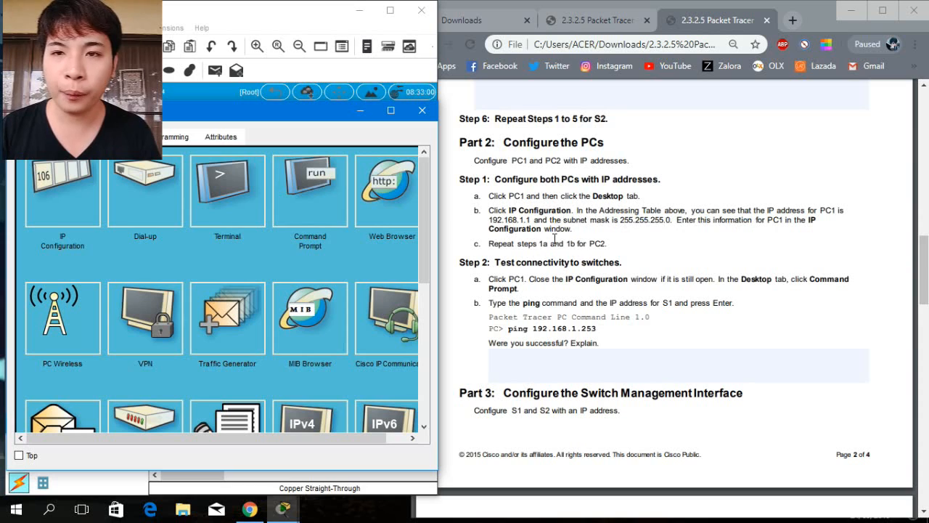
left_click(63, 186)
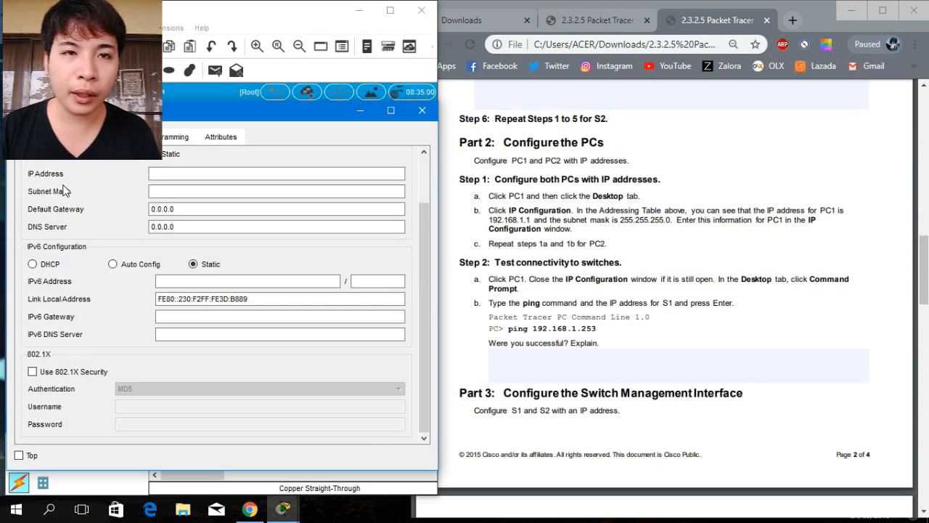
left_click(155, 174)
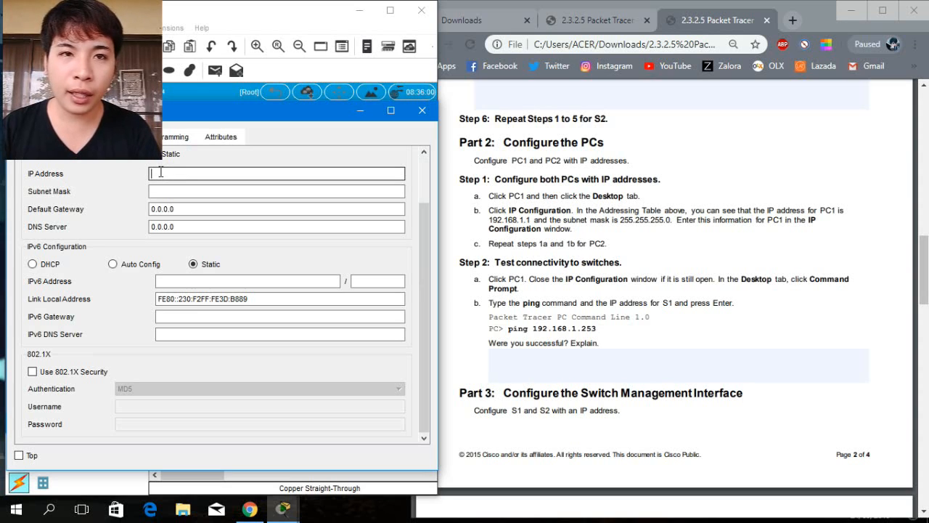
type("192")
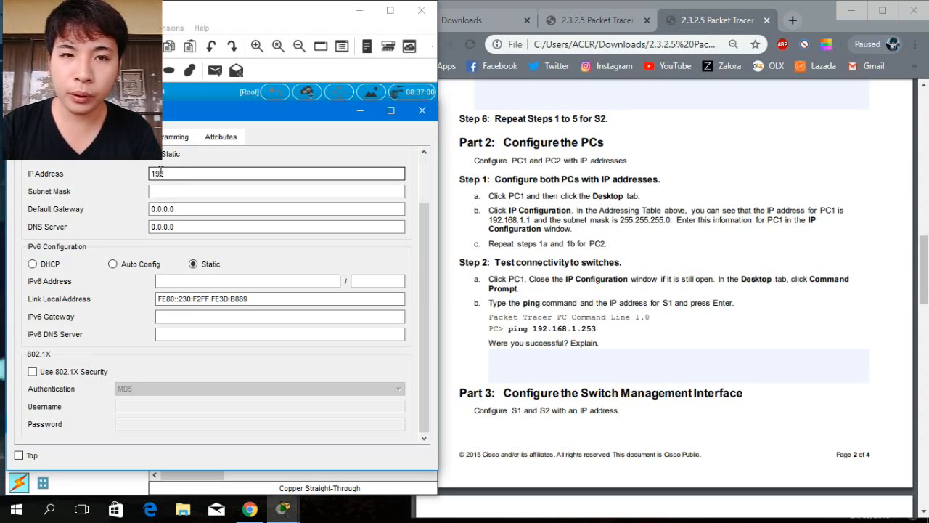
type(".16")
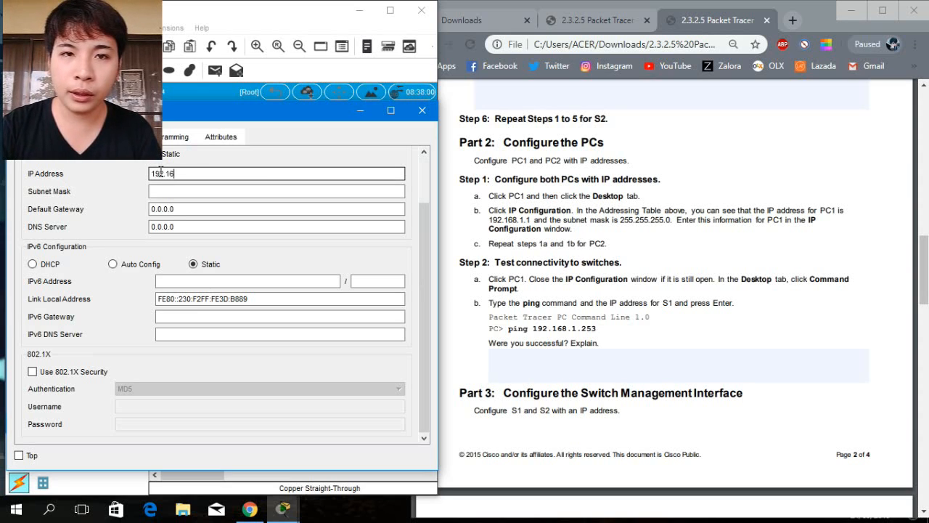
type("8.")
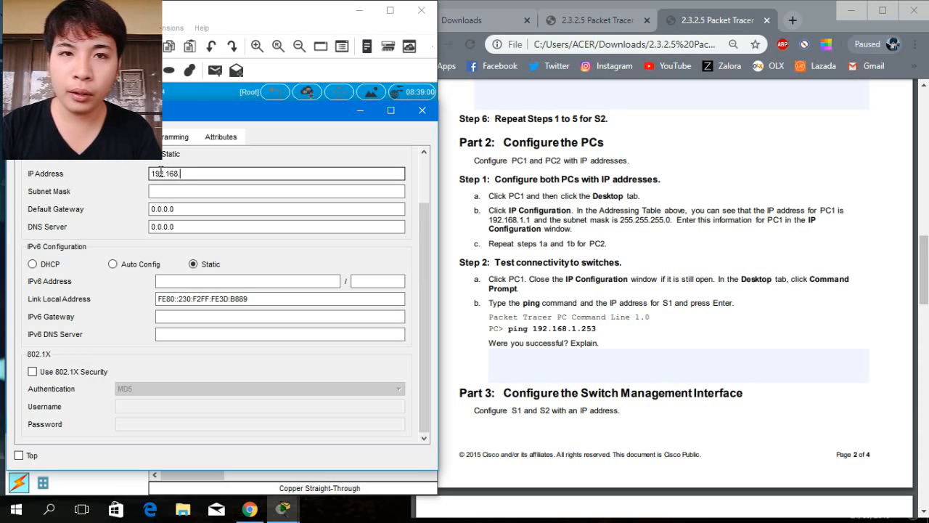
type("1.1")
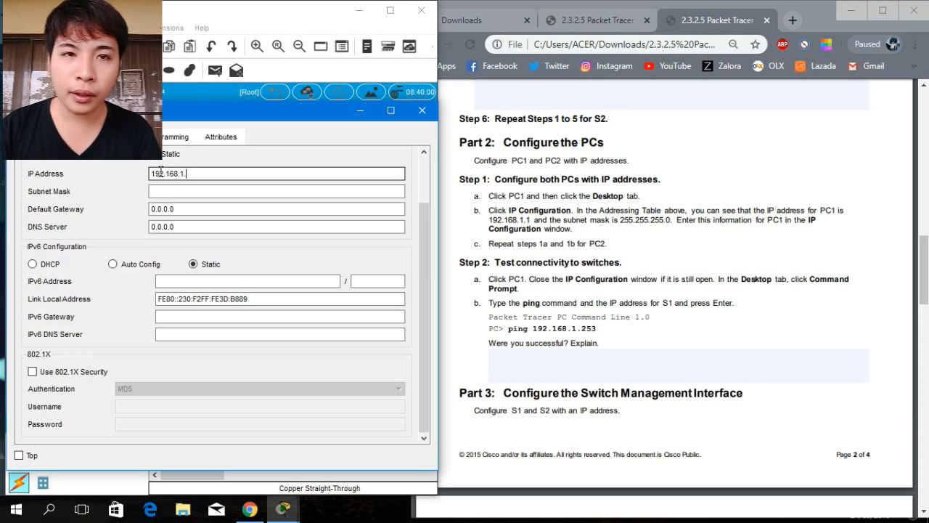
left_click(171, 192)
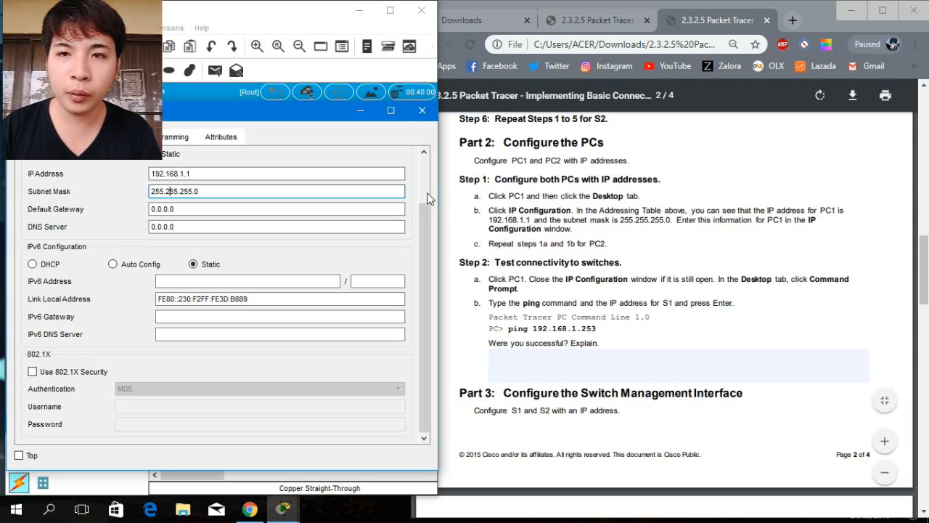
left_click(422, 111)
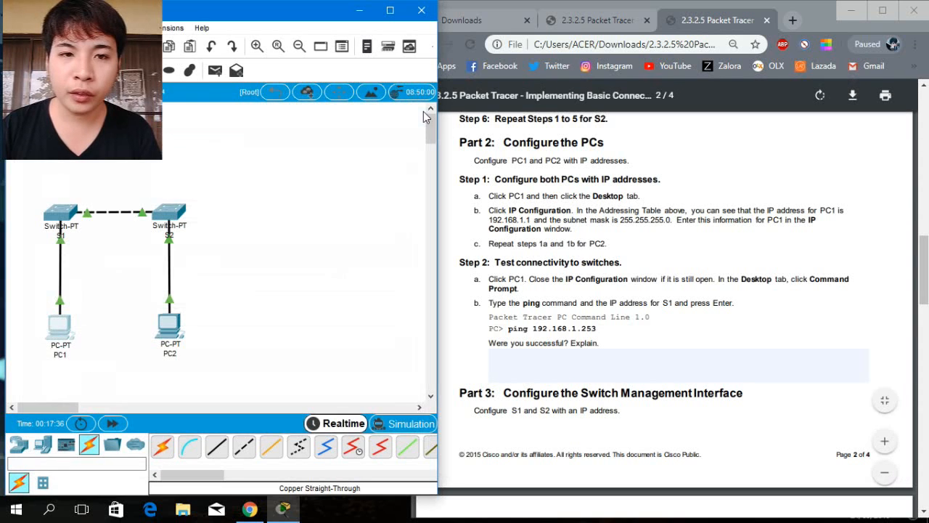
Give PC2 the static IP address 192.168.1.2 with subnet mask 255.255.255.0.
left_click(173, 328)
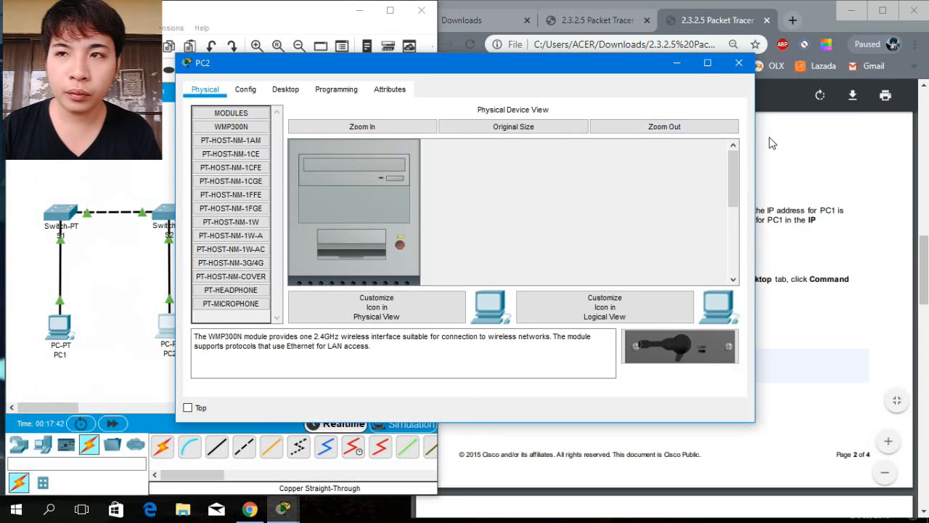
left_click_drag(756, 142, 555, 141)
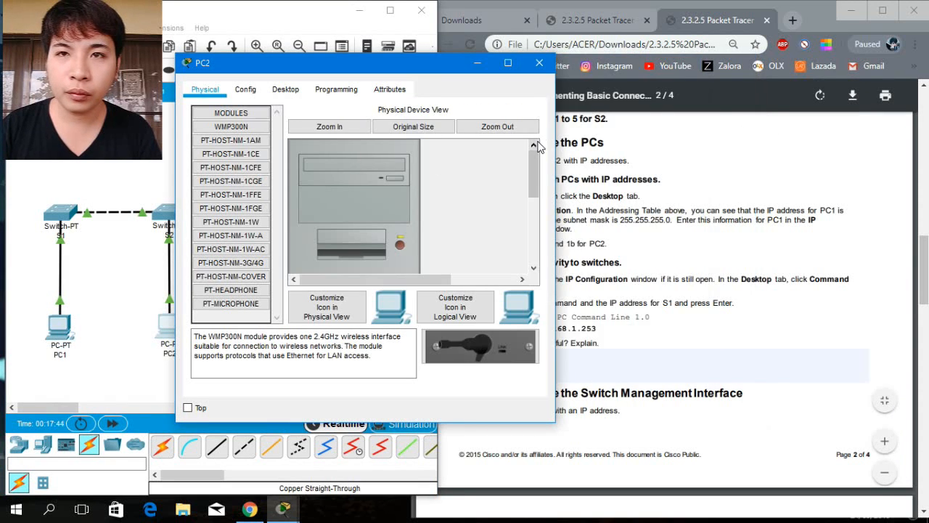
left_click_drag(449, 67, 284, 107)
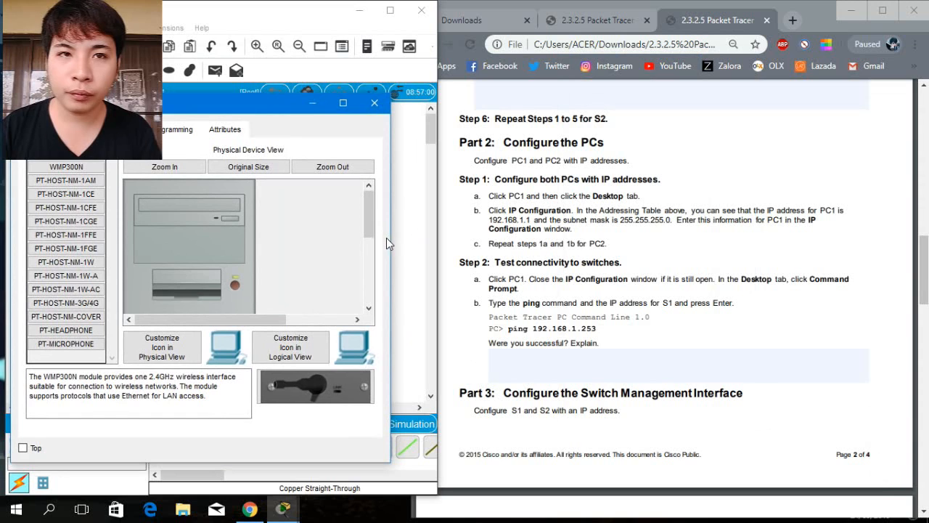
left_click_drag(391, 248, 436, 247)
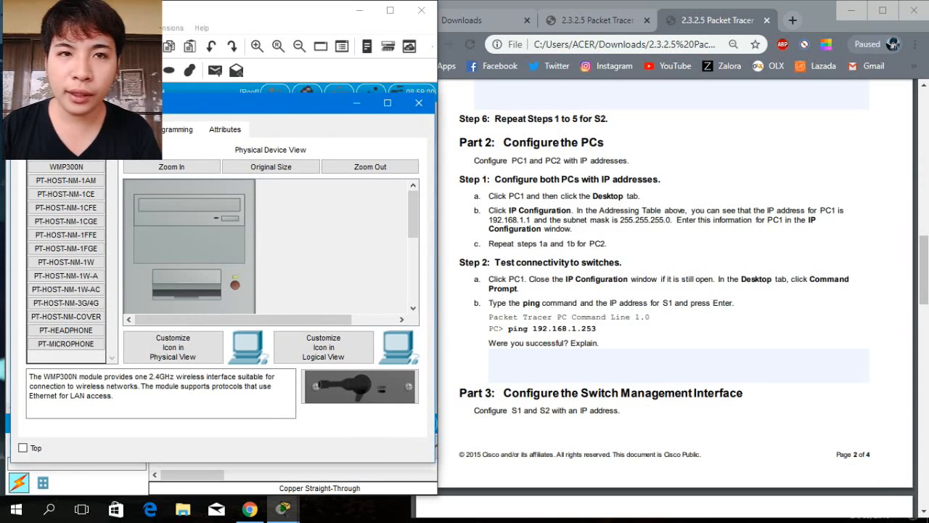
left_click(134, 129)
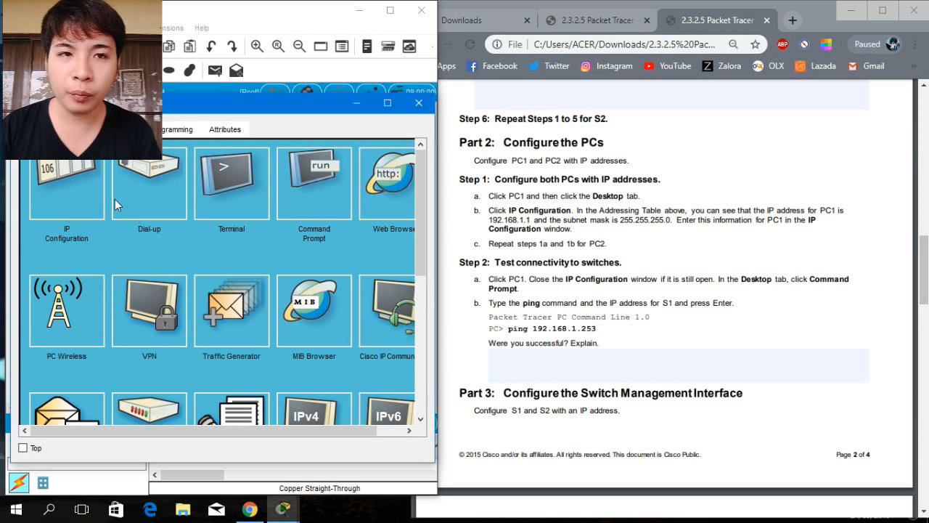
left_click(61, 211)
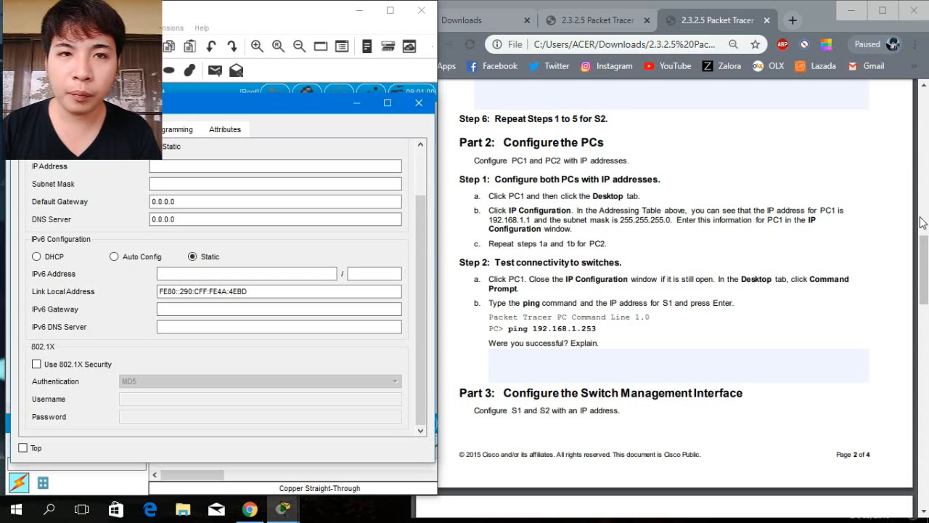
left_click_drag(926, 263, 926, 143)
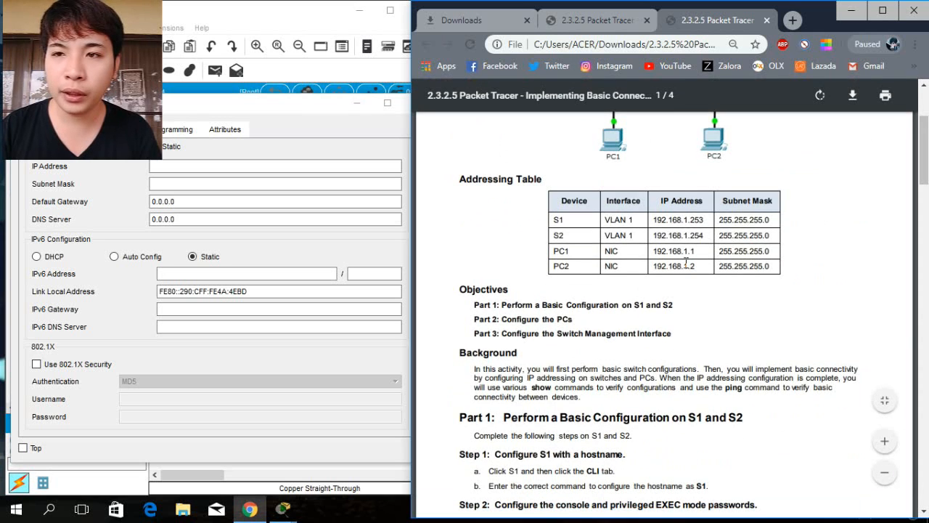
left_click_drag(655, 266, 777, 275)
left_click(177, 165)
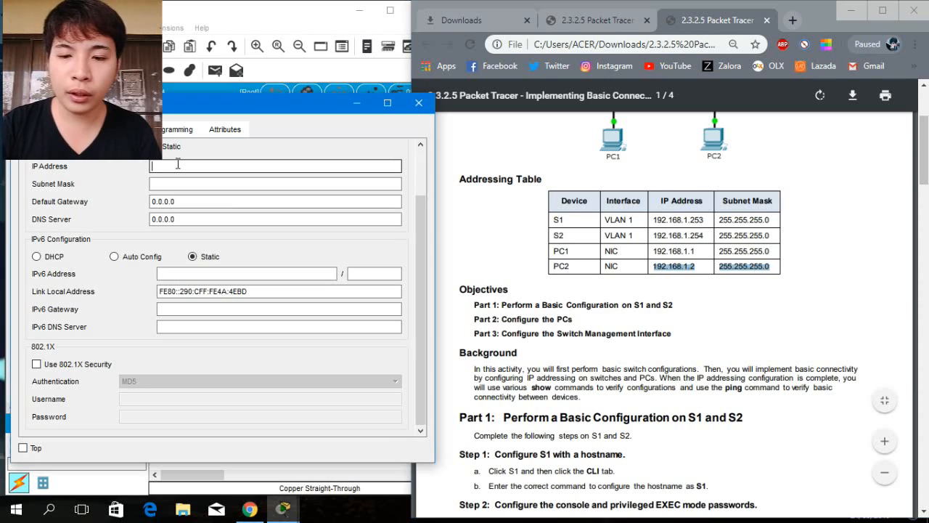
type("192")
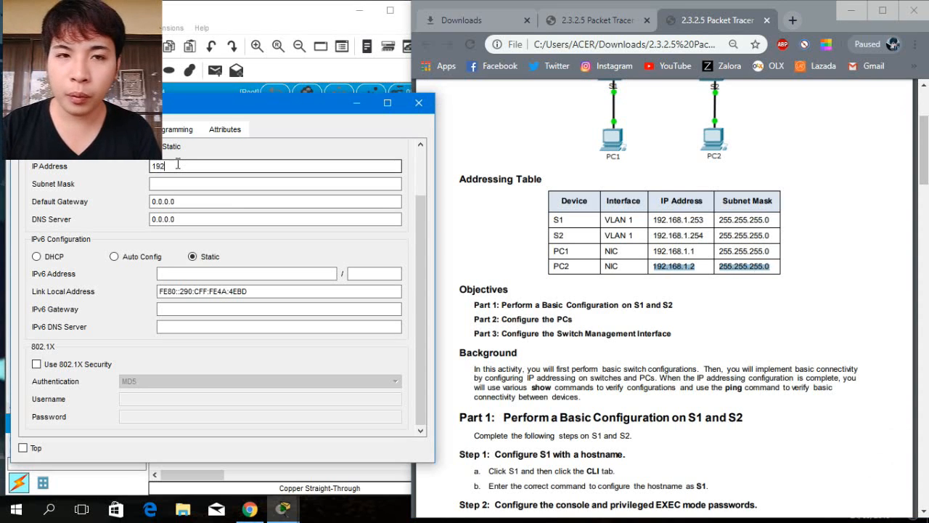
type(".")
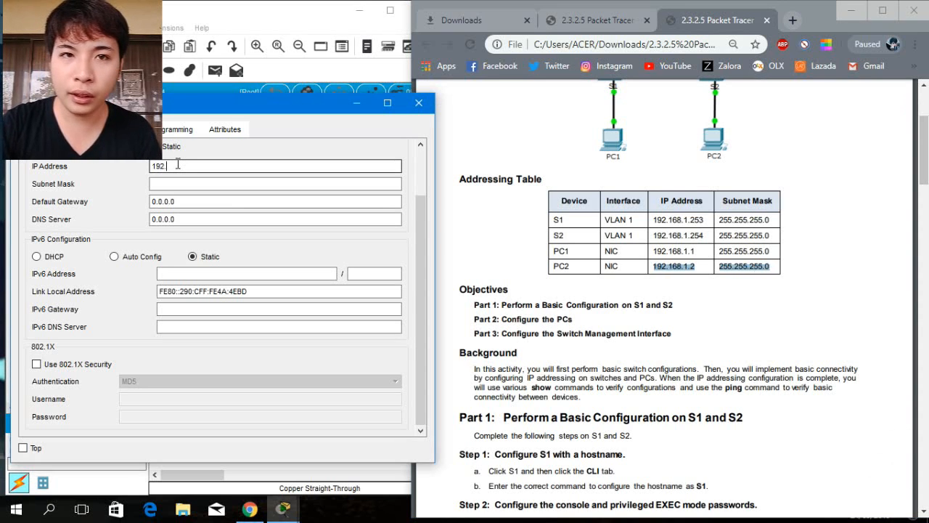
type("168.1.")
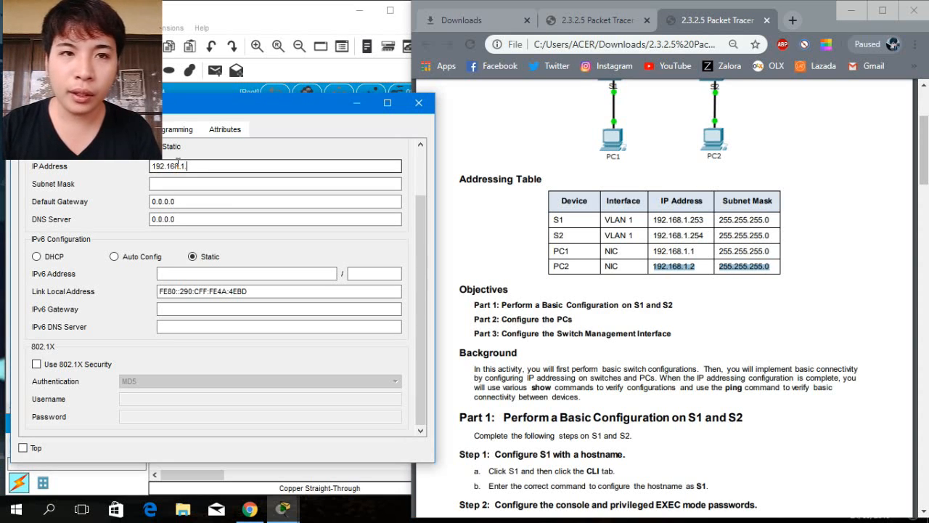
type("2")
left_click(185, 184)
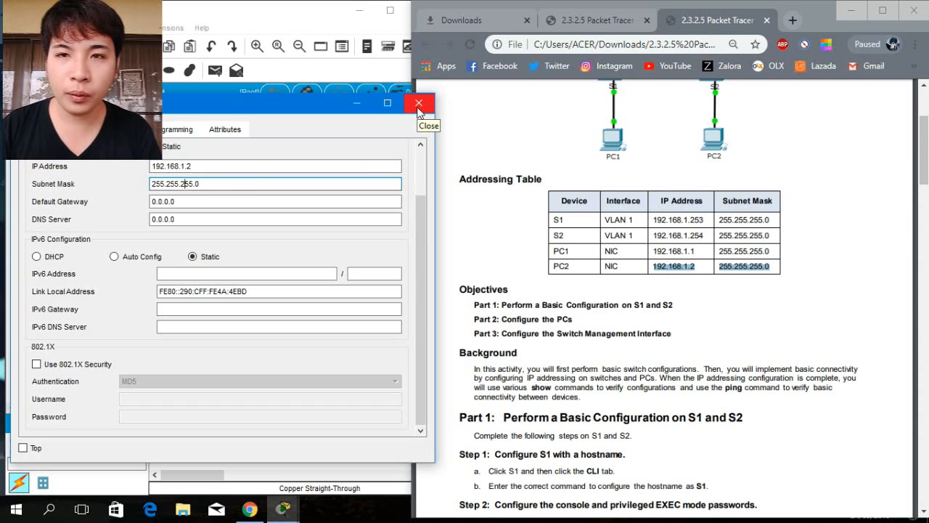
left_click(926, 172)
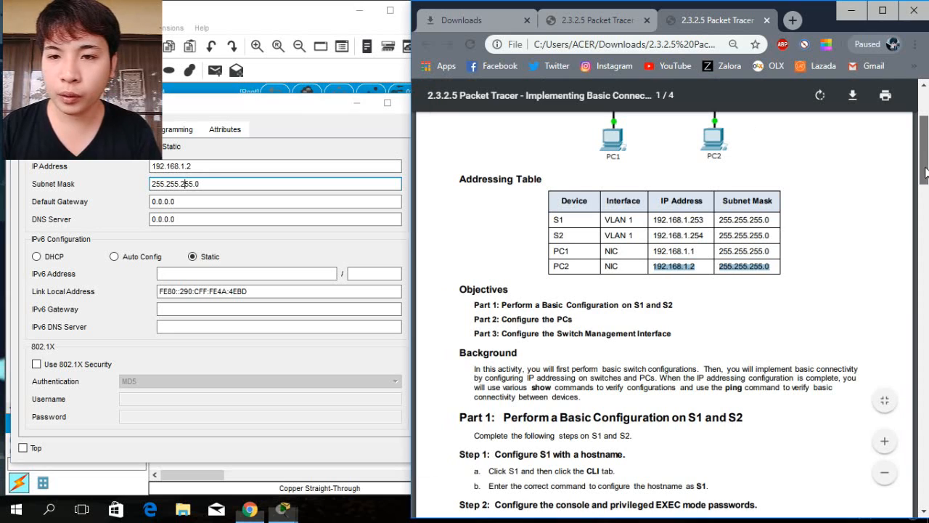
Close PC2's configuration window.
left_click_drag(925, 172, 924, 296)
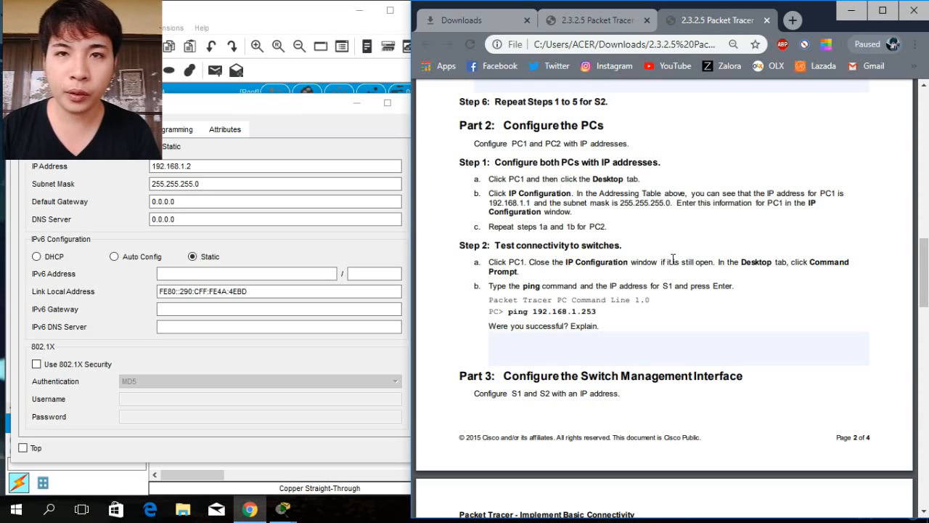
left_click(289, 107)
left_click(427, 95)
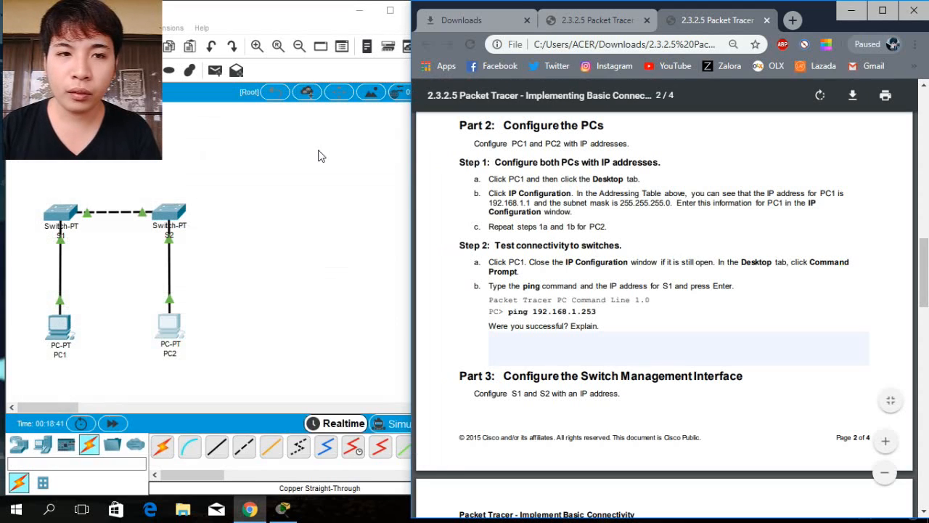
Open PC1's Command Prompt from its Desktop.
left_click(64, 336)
left_click(64, 336)
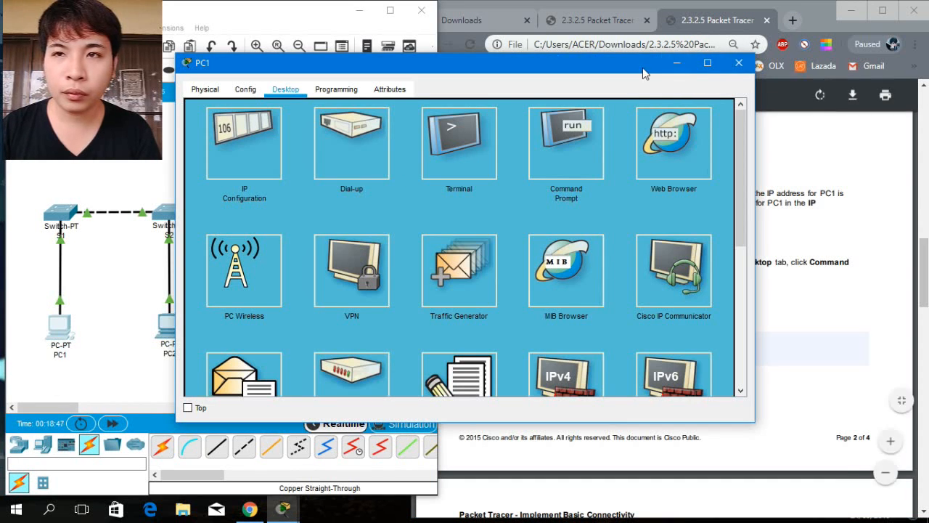
left_click_drag(550, 68, 374, 124)
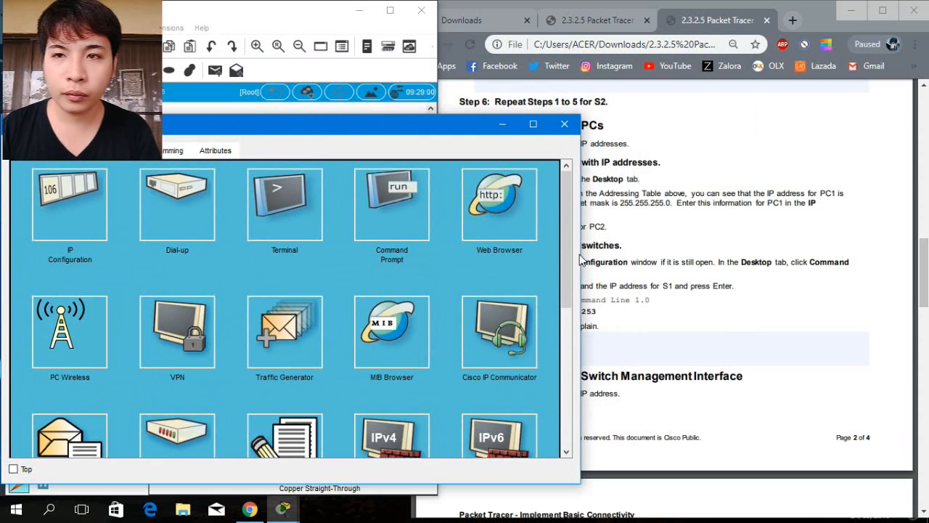
left_click_drag(583, 257, 446, 253)
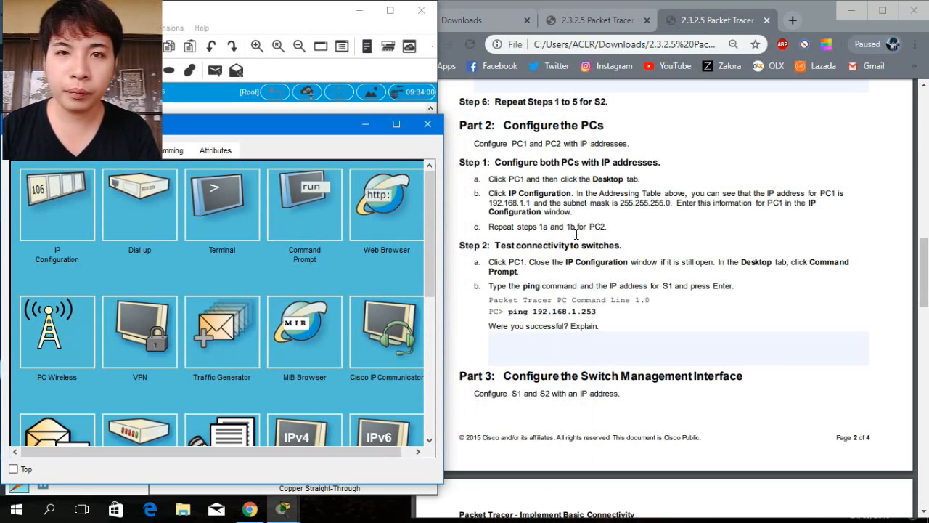
left_click(310, 200)
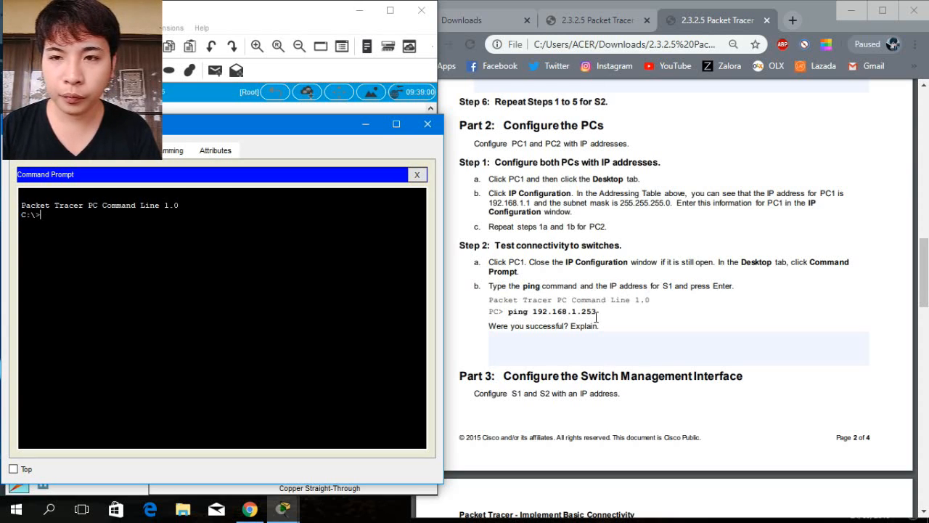
Ping S1 at 192.168.1.253 from PC1's command prompt and close PC1's window.
left_click_drag(598, 312, 509, 310)
left_click(164, 219)
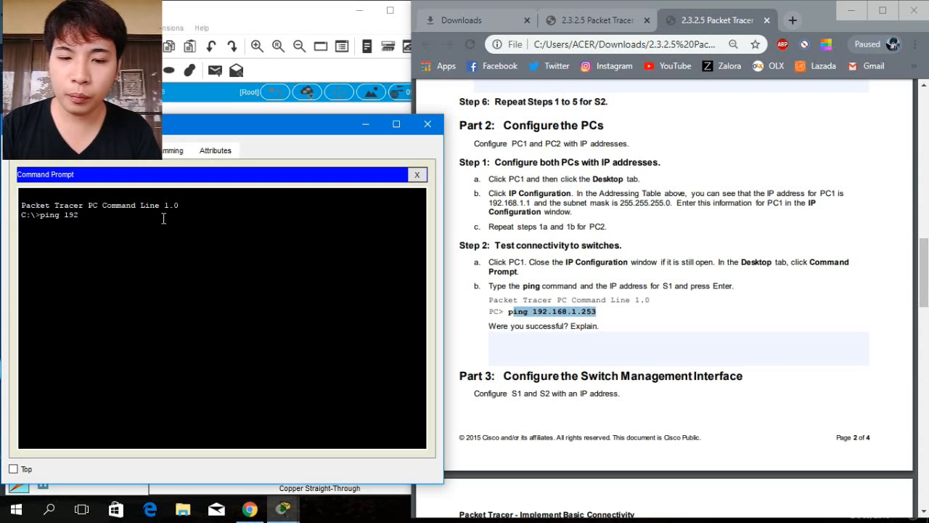
type("ping 192.168")
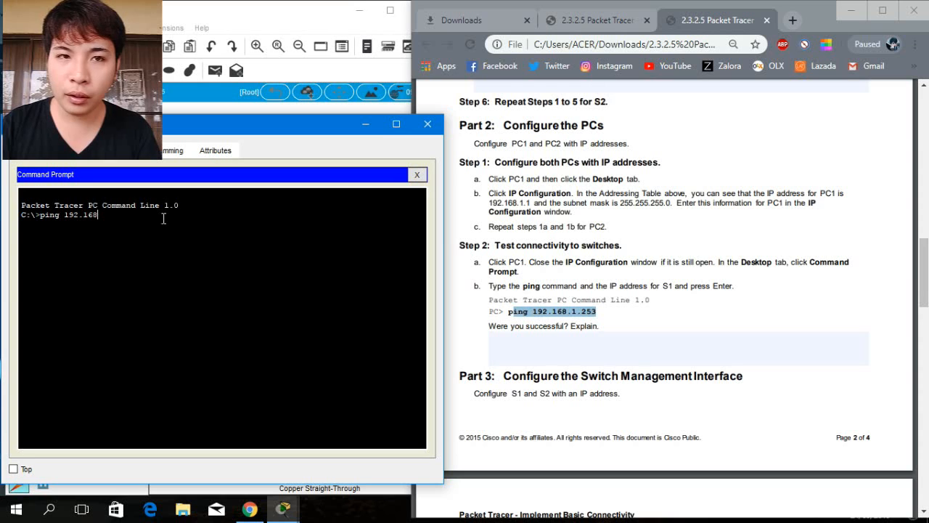
type(".1.")
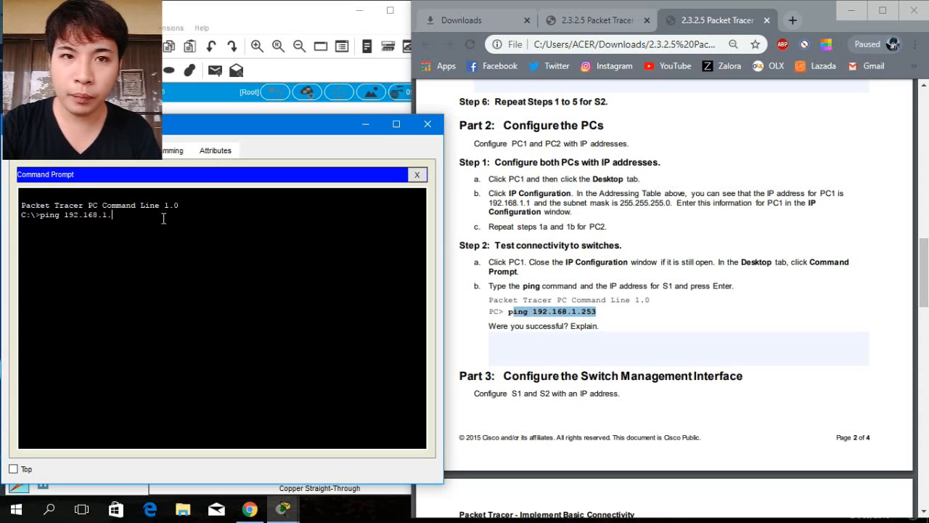
type("253")
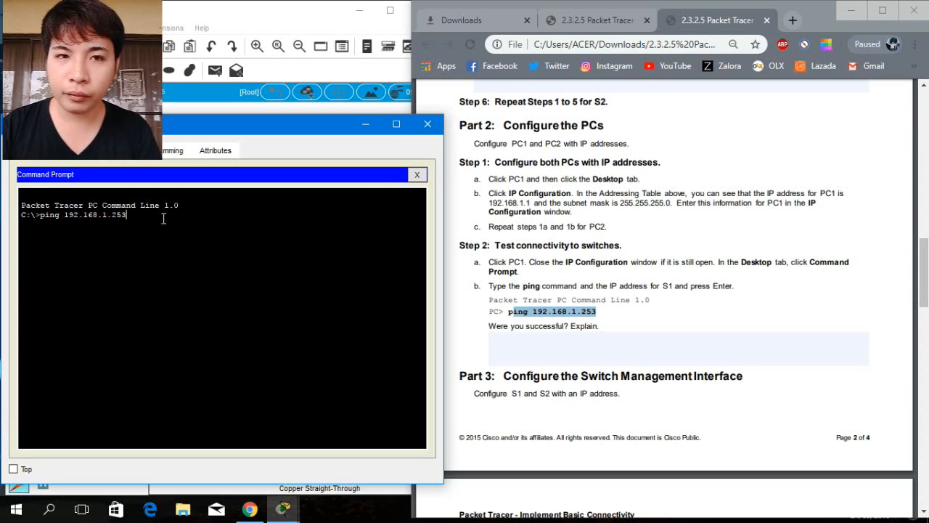
key("Return")
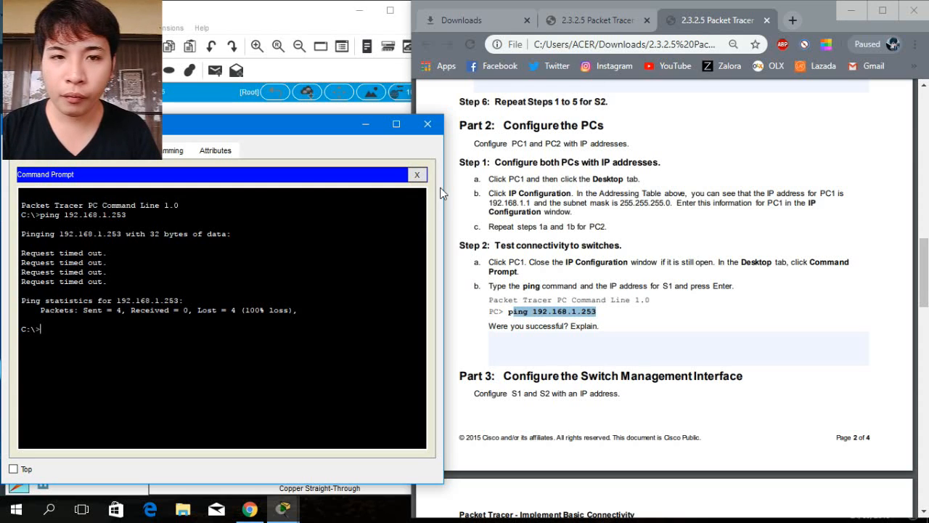
left_click(428, 125)
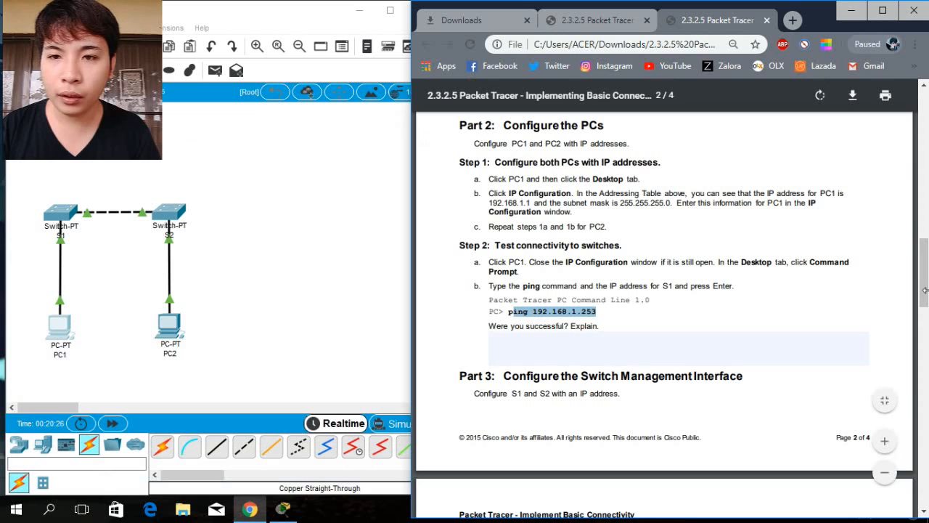
Open S1's command-line interface.
scroll(714, 262, "down", 3)
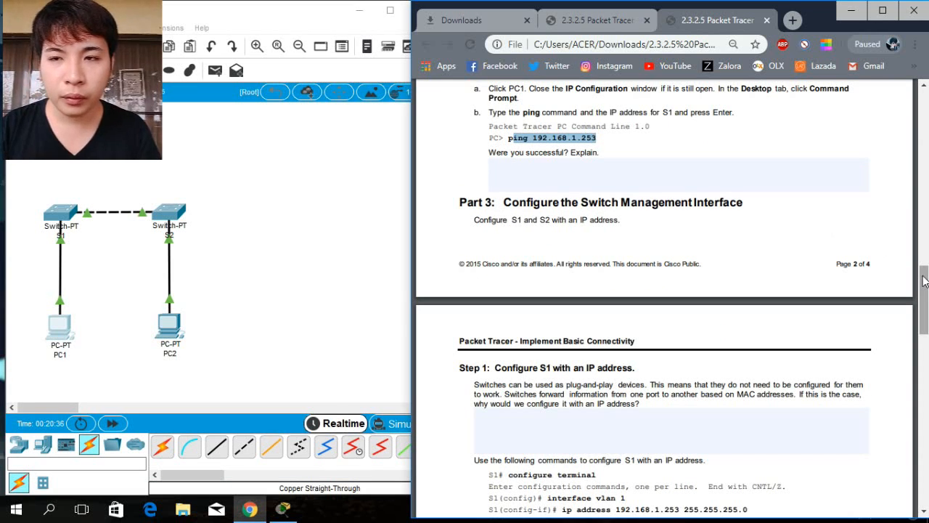
scroll(924, 270, "up", 1)
scroll(925, 270, "down", 1)
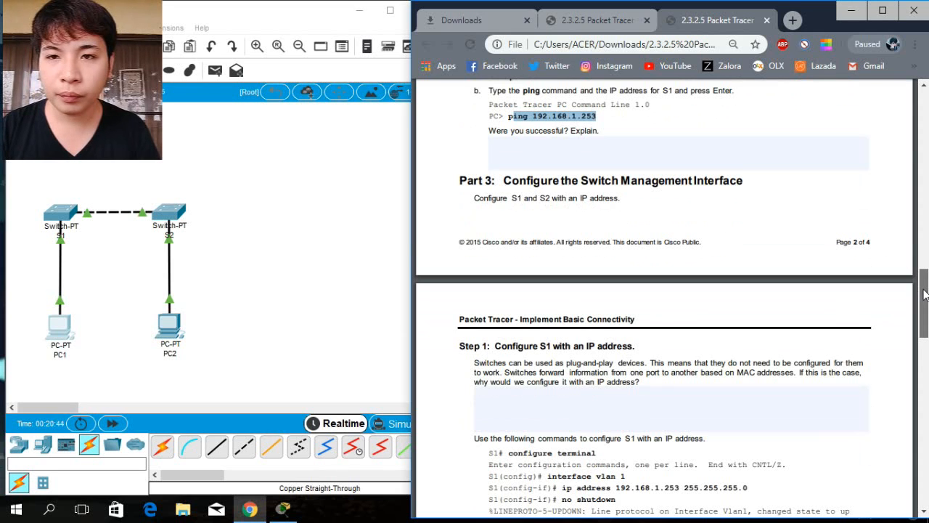
left_click_drag(924, 292, 925, 324)
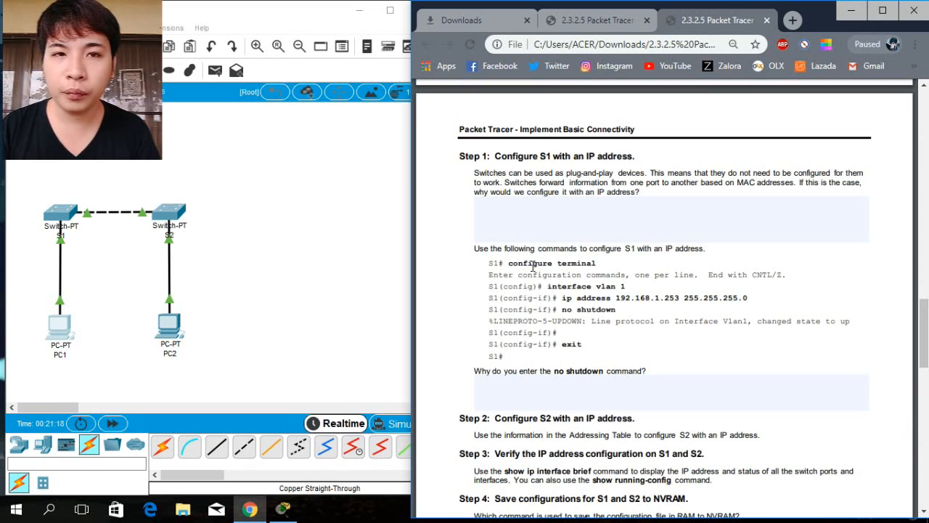
left_click(60, 213)
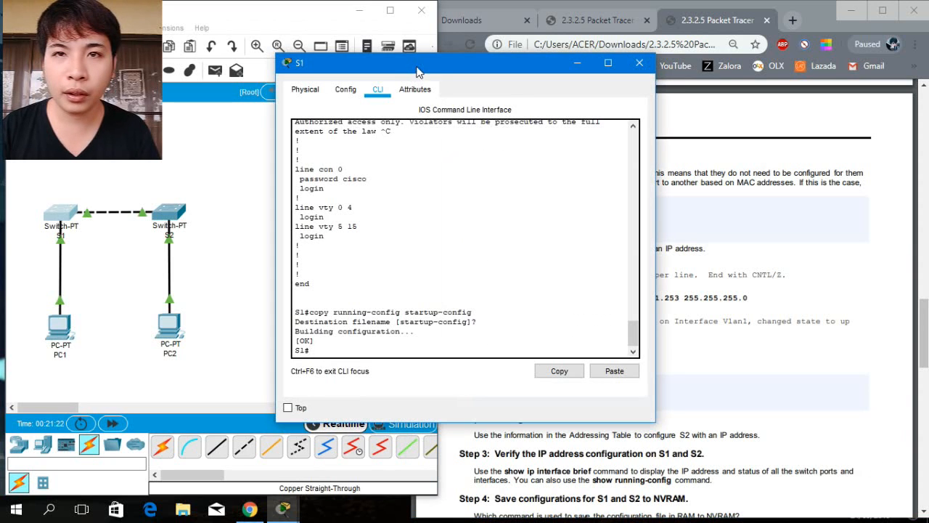
left_click_drag(417, 71, 155, 145)
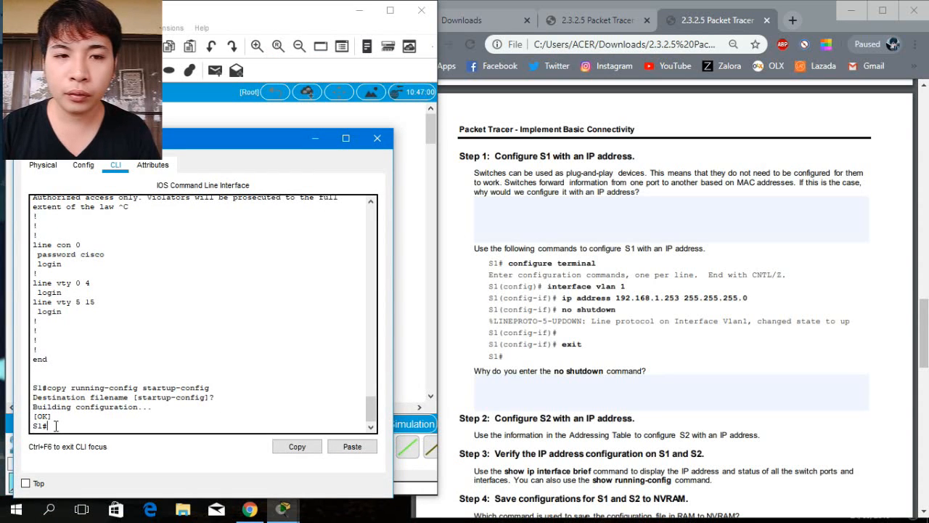
Enter global configuration mode on S1 with configure terminal.
left_click_drag(154, 408, 339, 379)
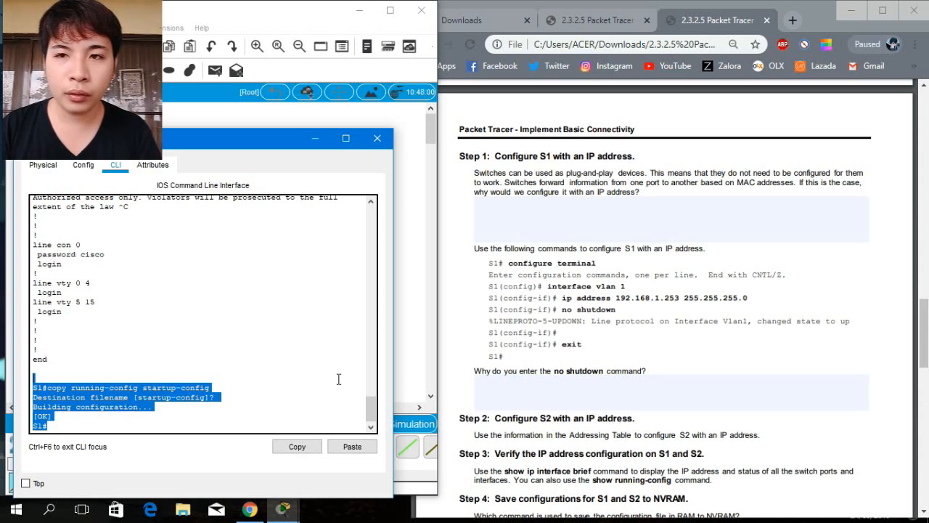
left_click(537, 278)
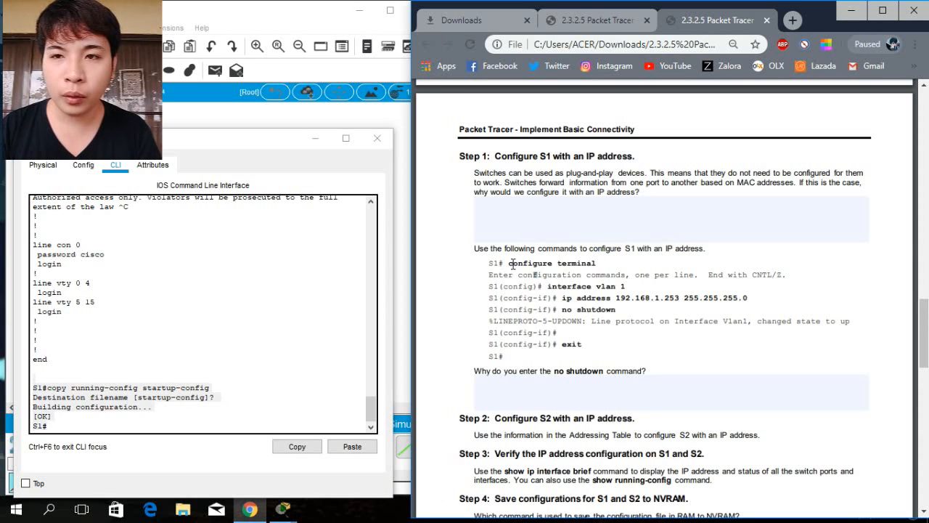
left_click_drag(509, 263, 600, 265)
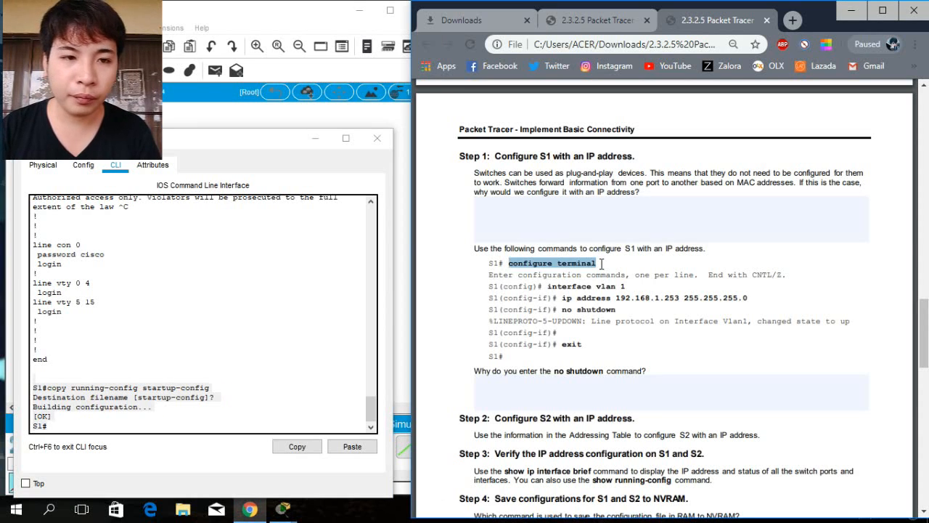
left_click(54, 426)
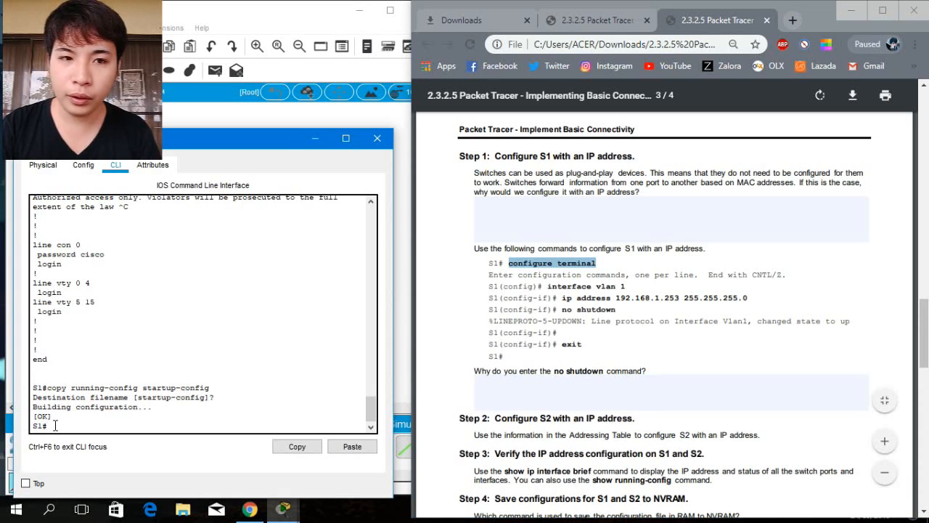
type("config")
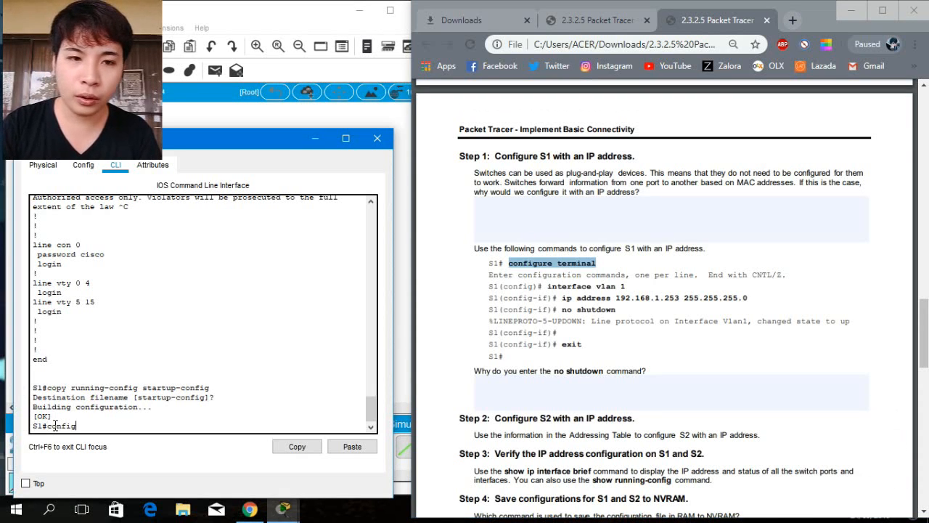
type("ure ter")
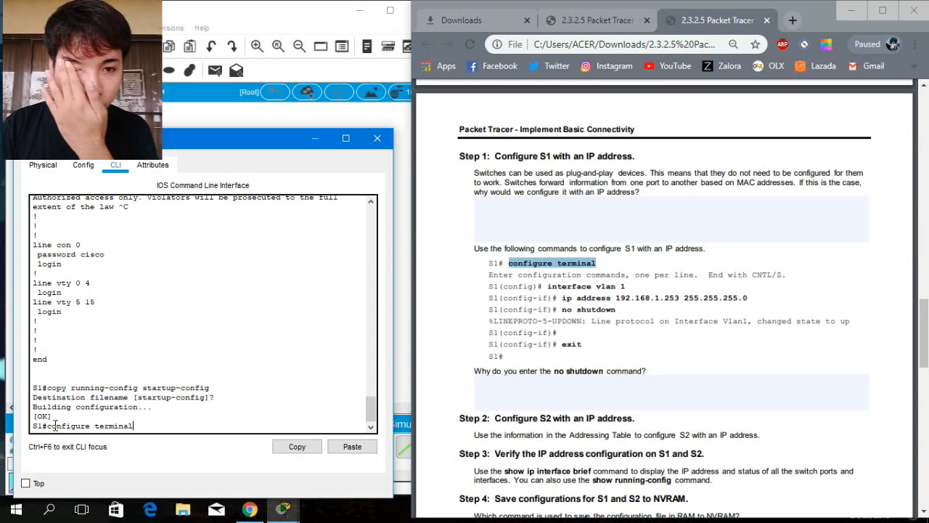
type("minal")
key("Return")
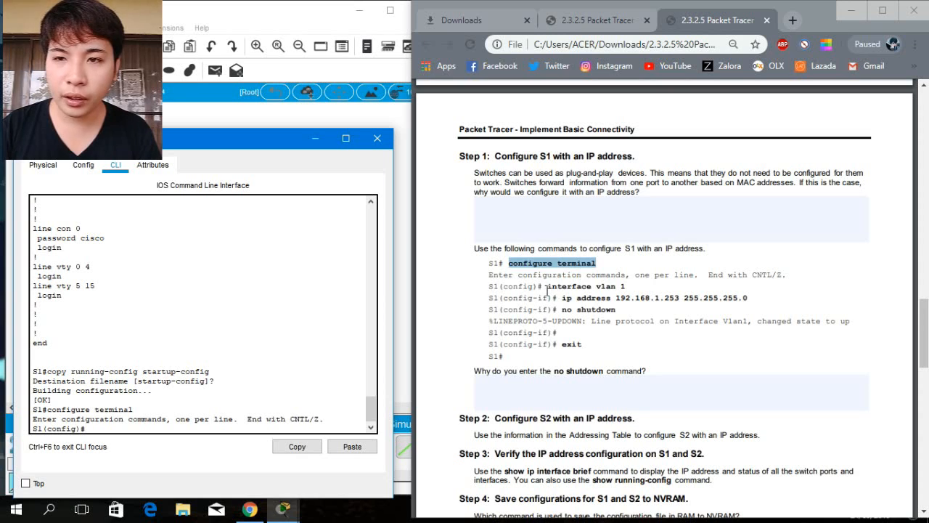
Enter interface configuration for S1's VLAN 1 with interface vlan 1.
left_click_drag(548, 289, 626, 288)
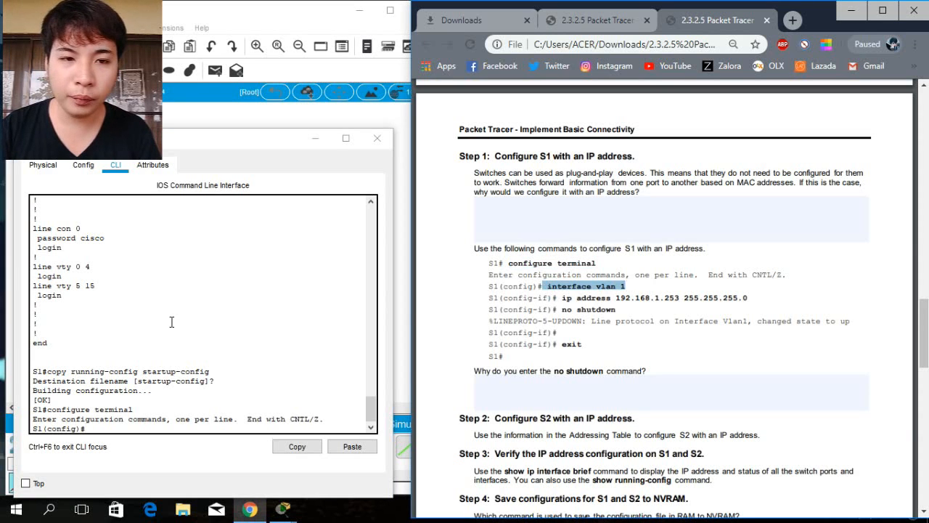
left_click(95, 429)
type("in")
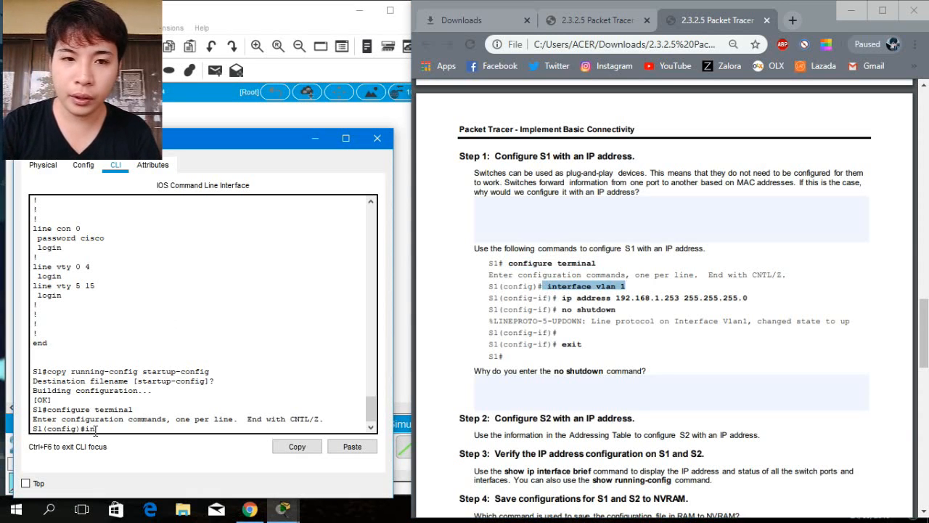
type("terface")
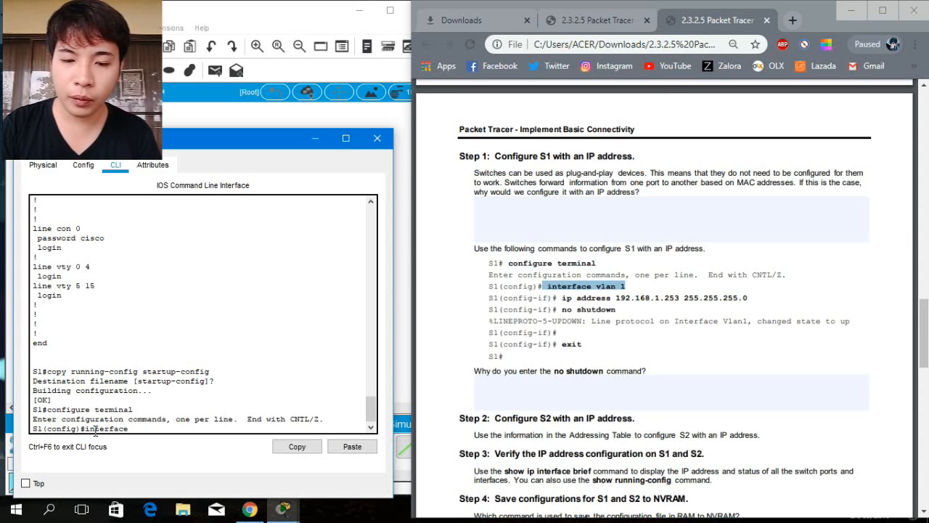
type(" vla")
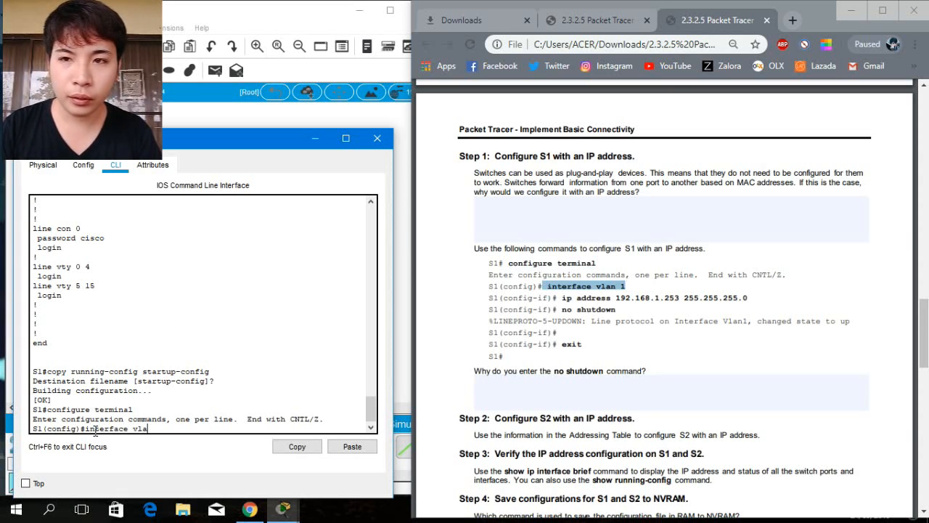
type("n 1")
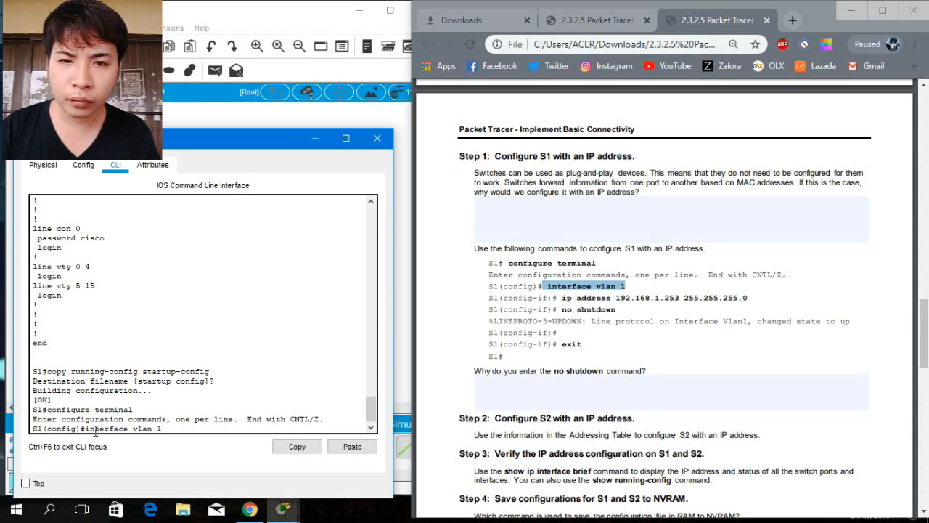
key("Return")
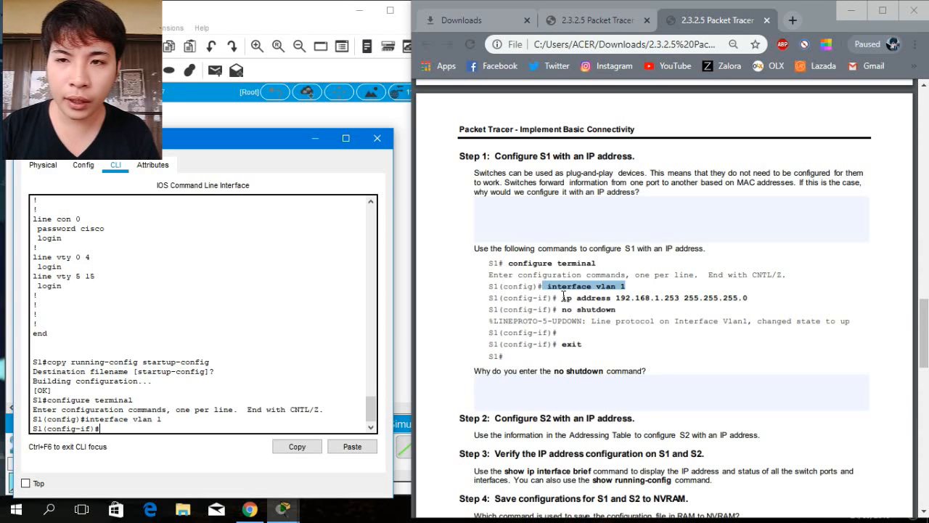
Assign IP address 192.168.1.253 with subnet mask 255.255.255.0 to S1's VLAN 1 interface.
left_click_drag(561, 298, 754, 299)
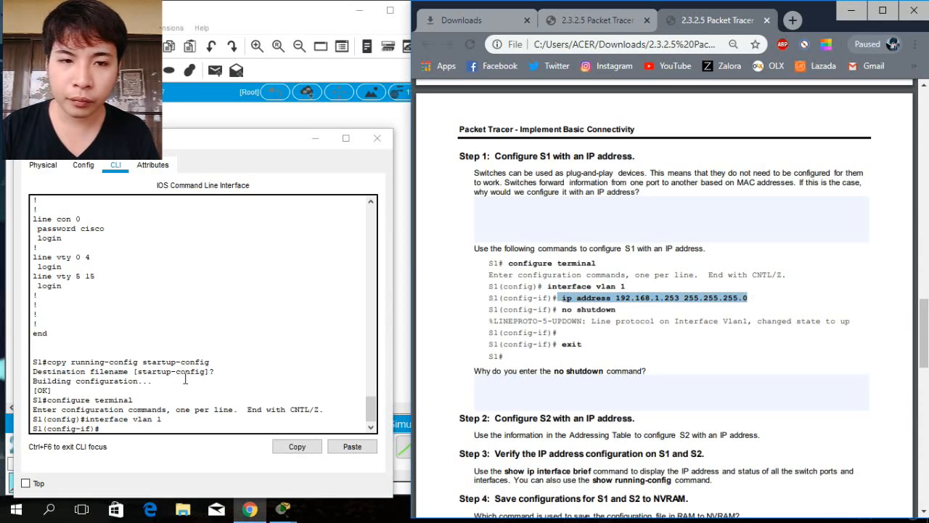
left_click(140, 429)
type("i")
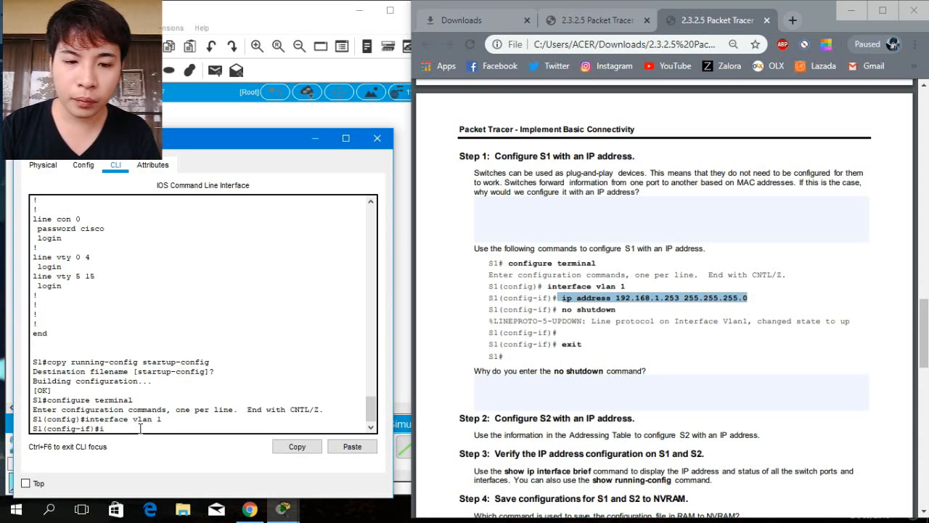
type("p address")
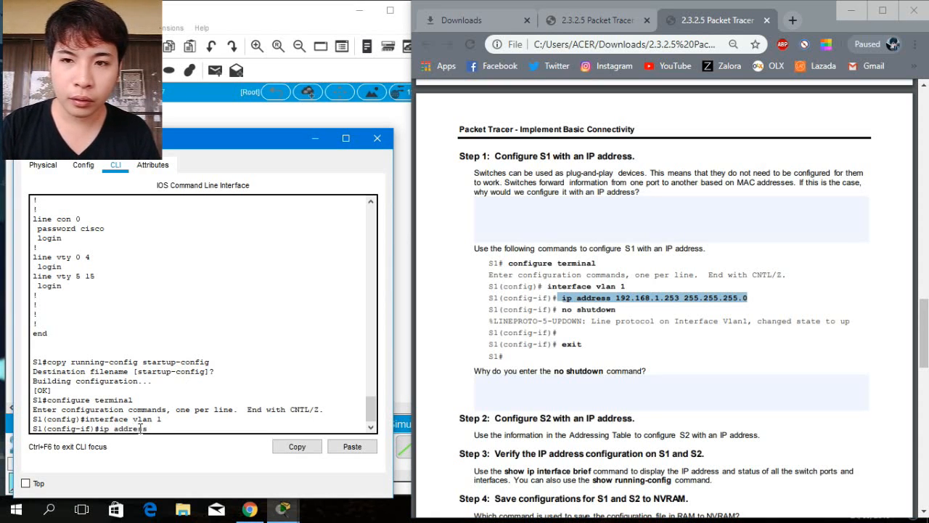
type(" 192")
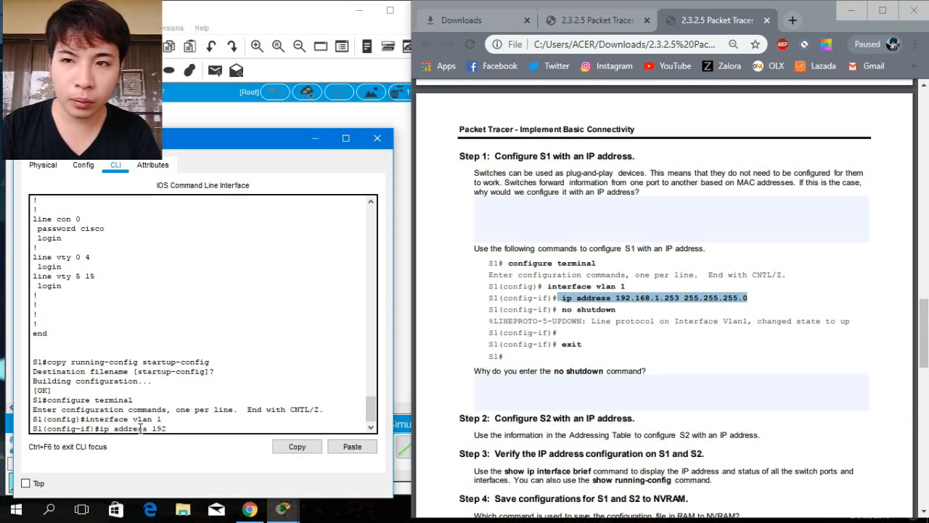
type(".1")
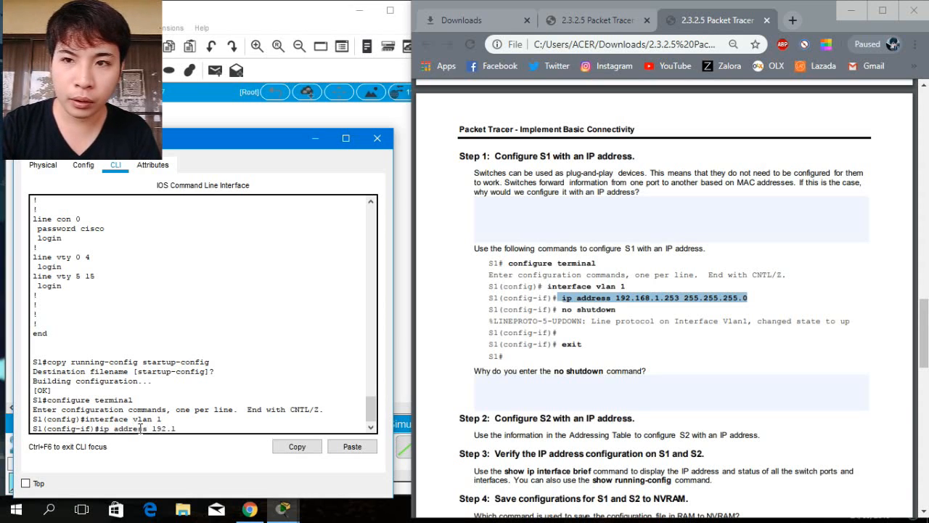
type("68")
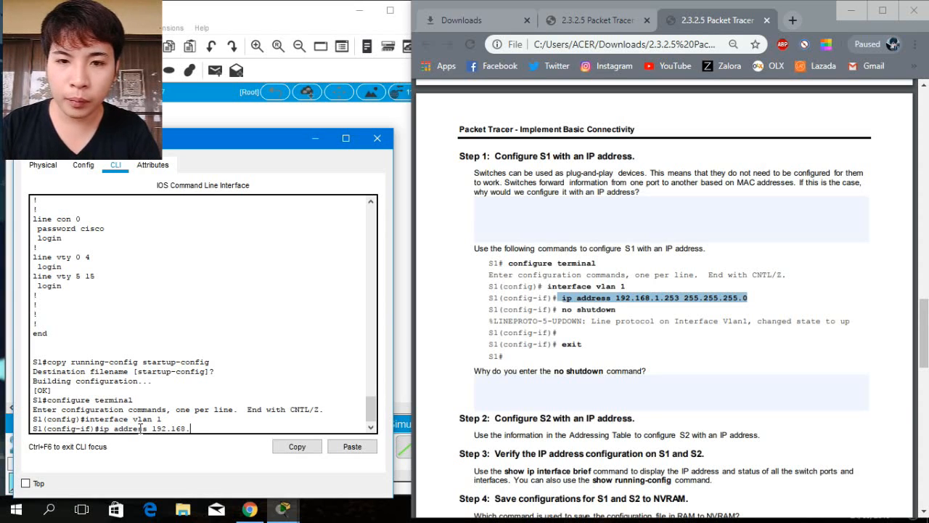
type(".1.")
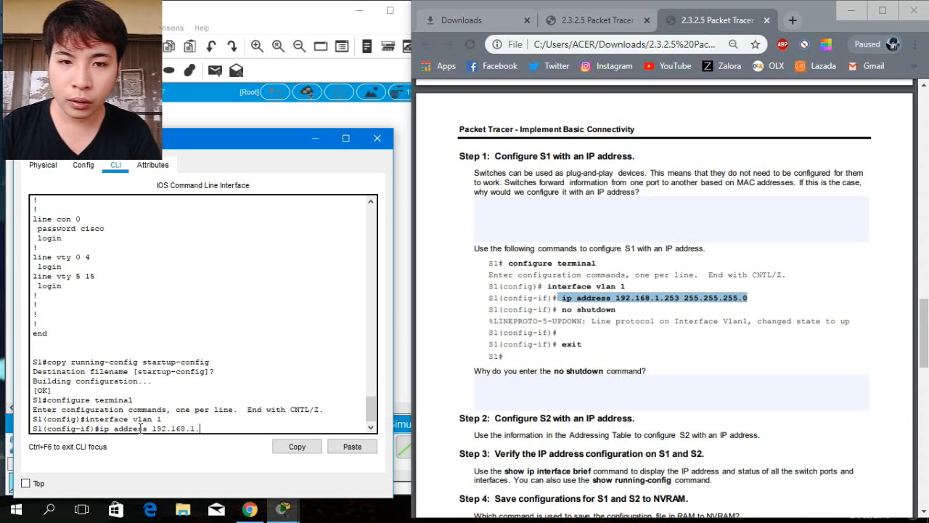
type("25")
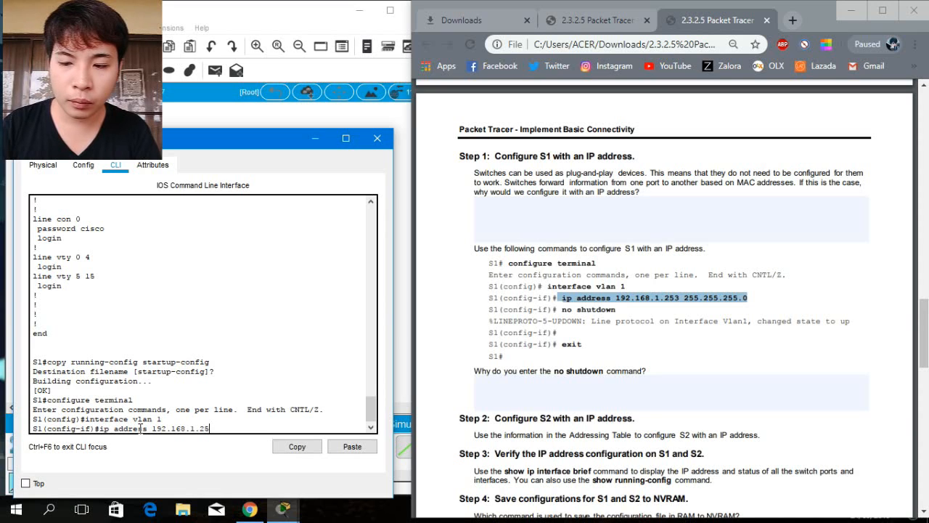
type("3")
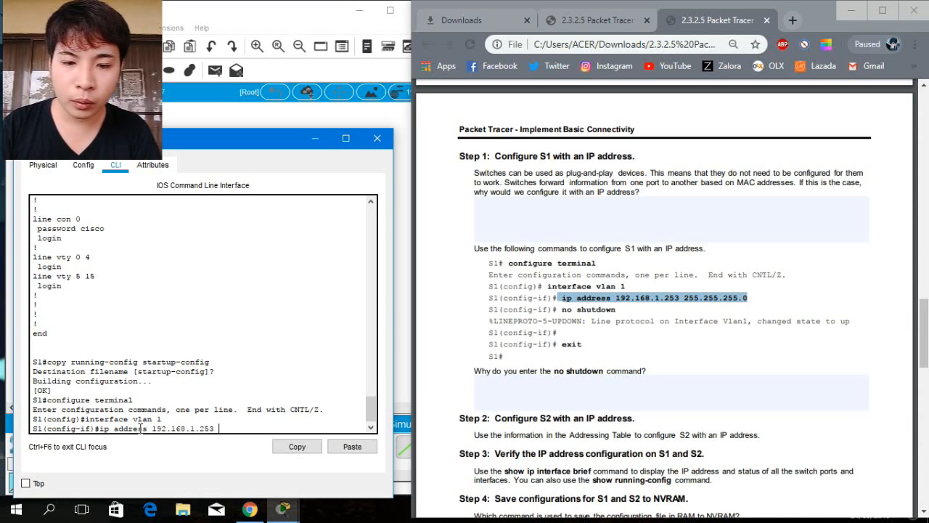
type(" 255")
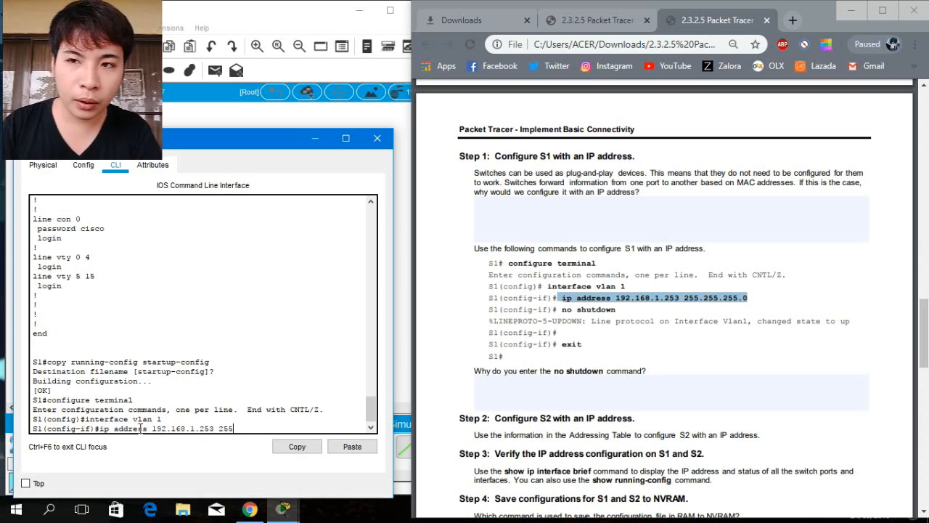
type(".2")
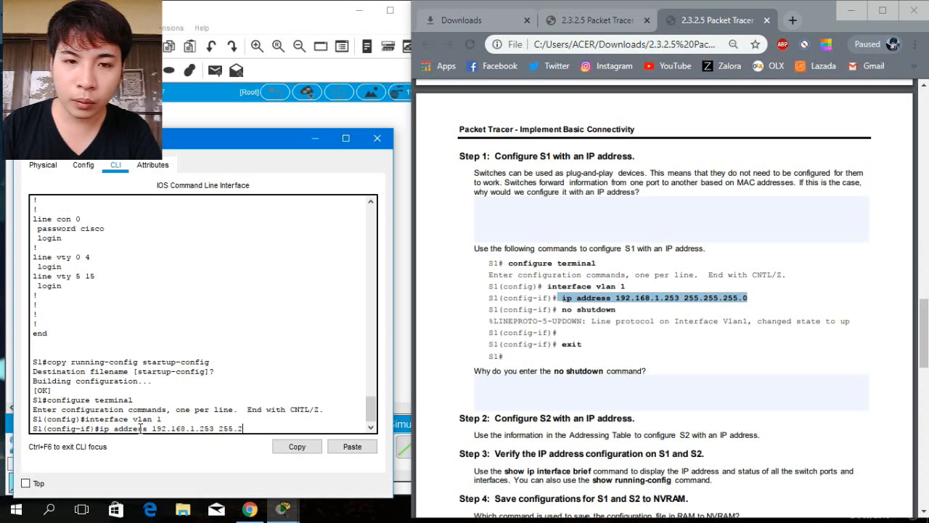
type("55")
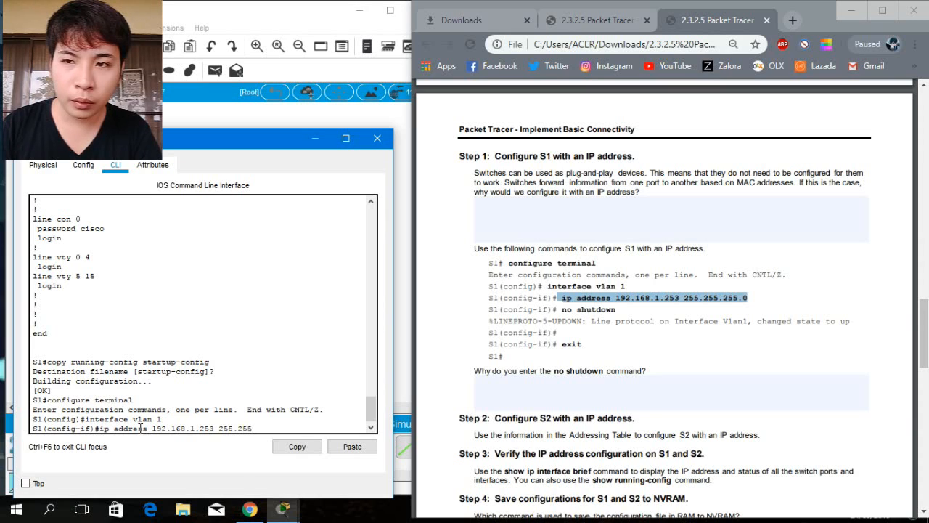
type(".255.0")
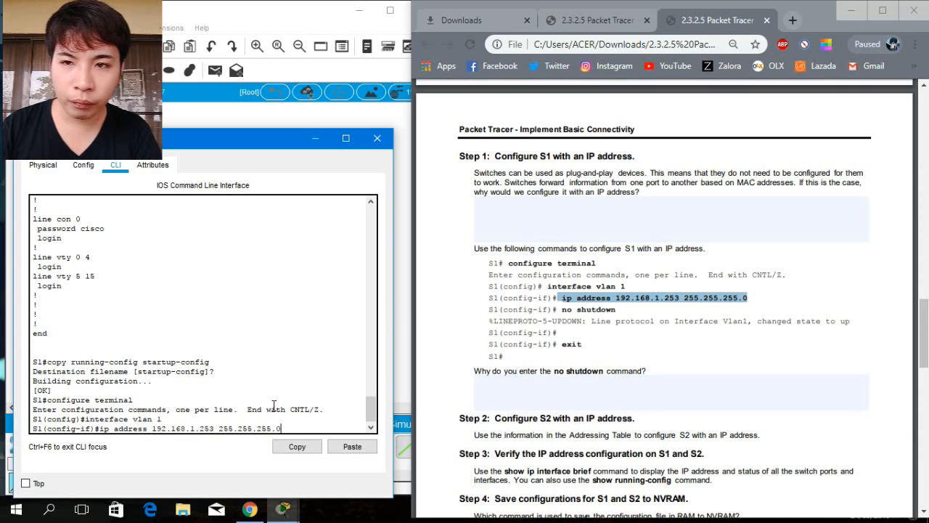
left_click(563, 313)
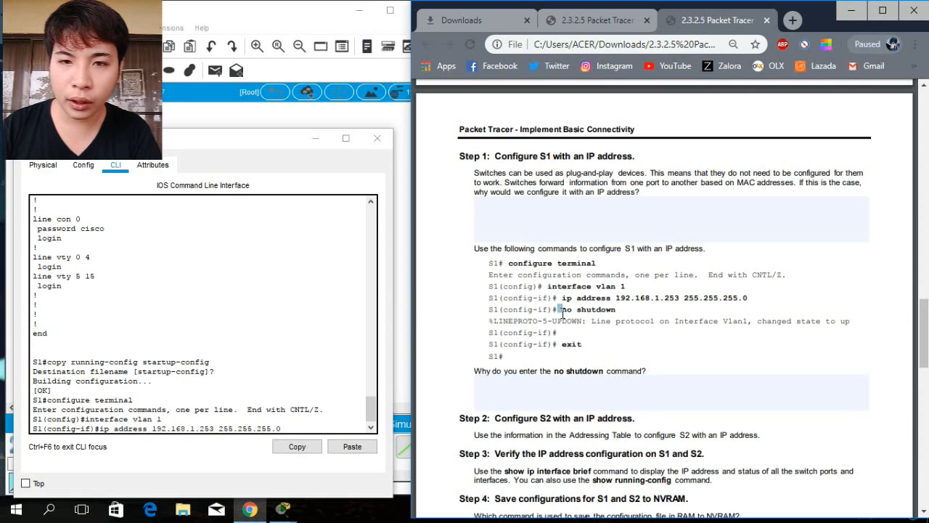
left_click_drag(561, 310, 617, 310)
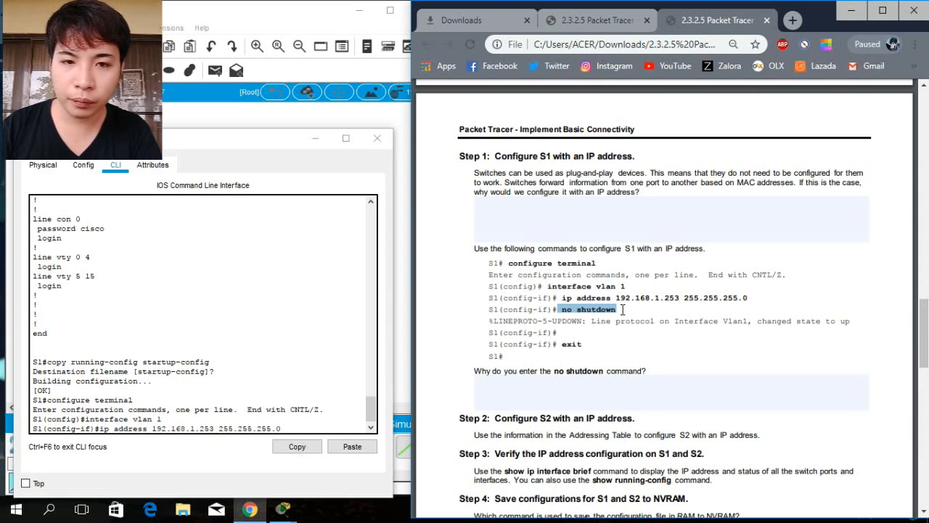
left_click(294, 427)
key("Return")
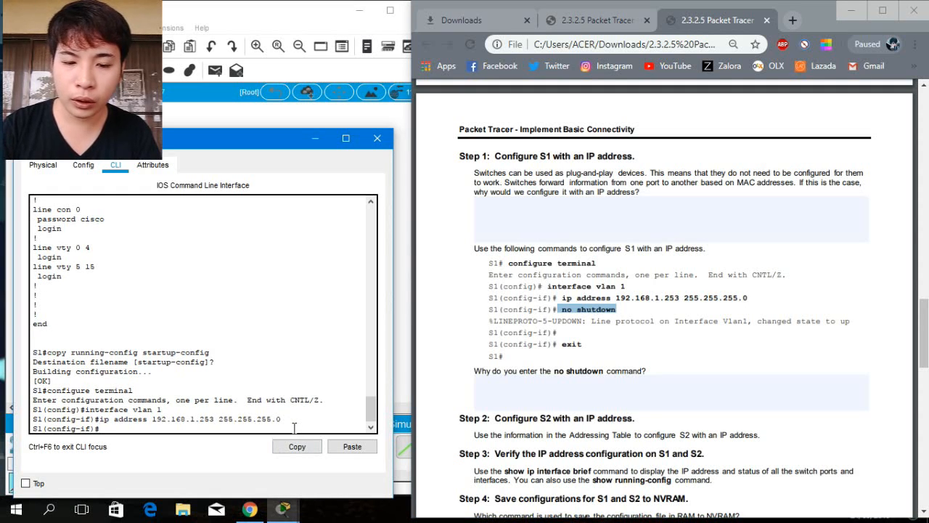
Activate S1's VLAN 1 interface with the no shutdown command.
type("no shut")
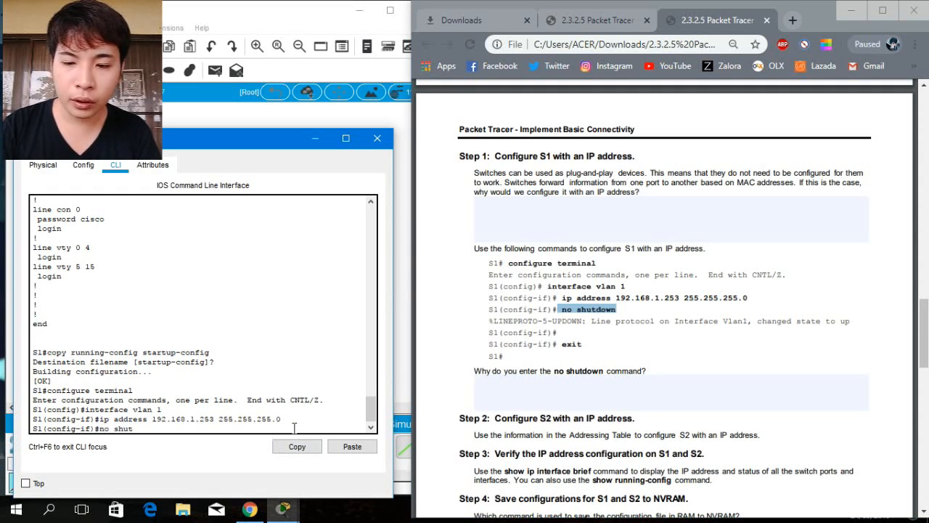
type("dow")
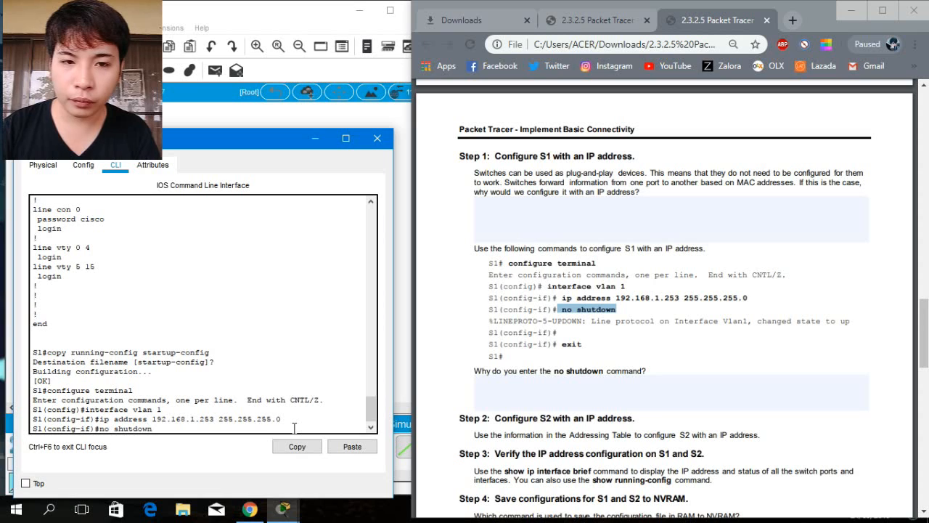
type("n")
key("Return")
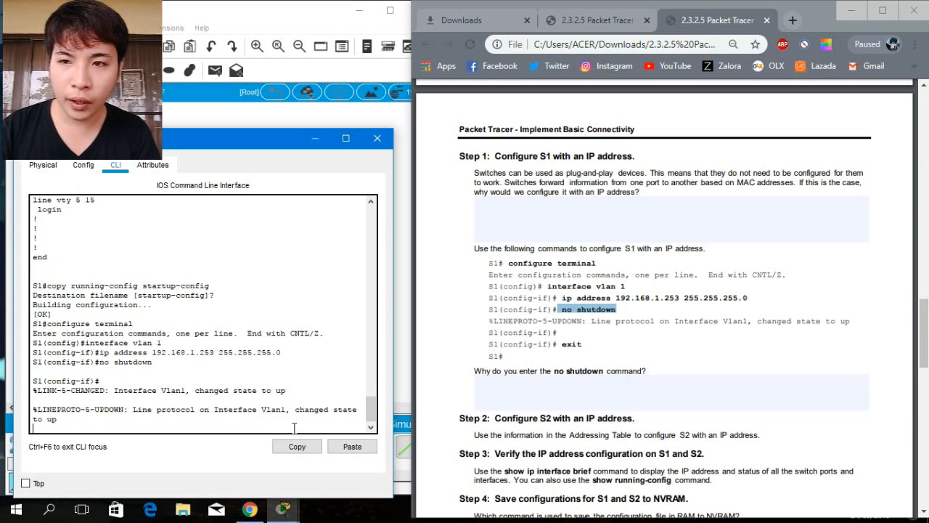
key("Return")
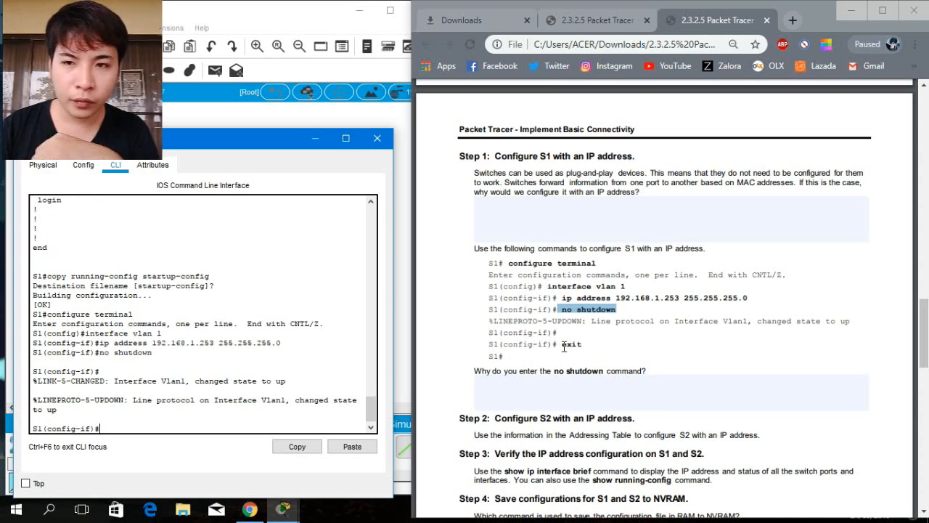
Exit S1's interface configuration mode and close S1's window.
left_click_drag(558, 347, 610, 347)
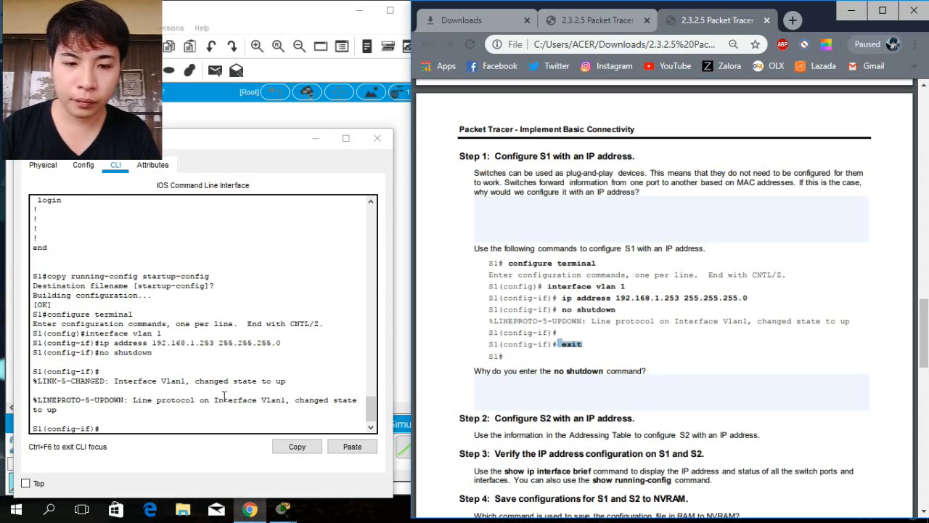
left_click(130, 427)
type("e")
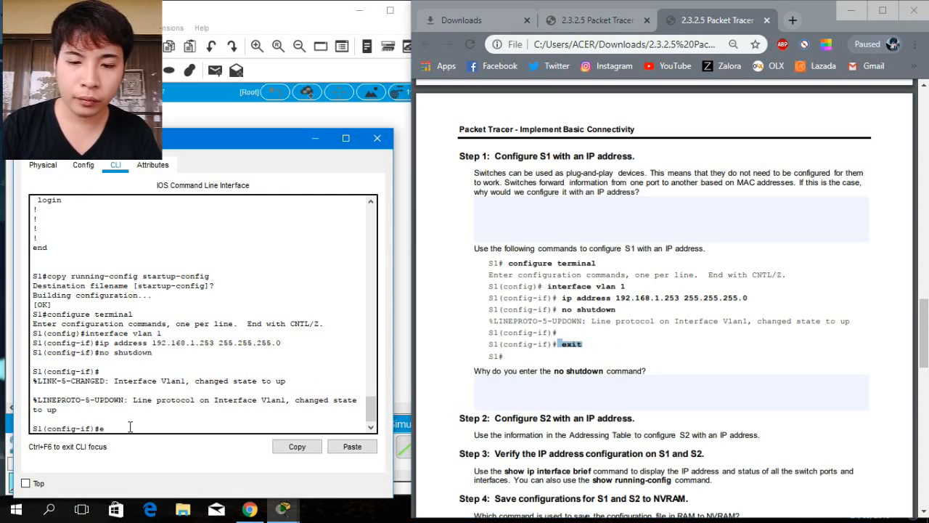
type("xit")
key("Return")
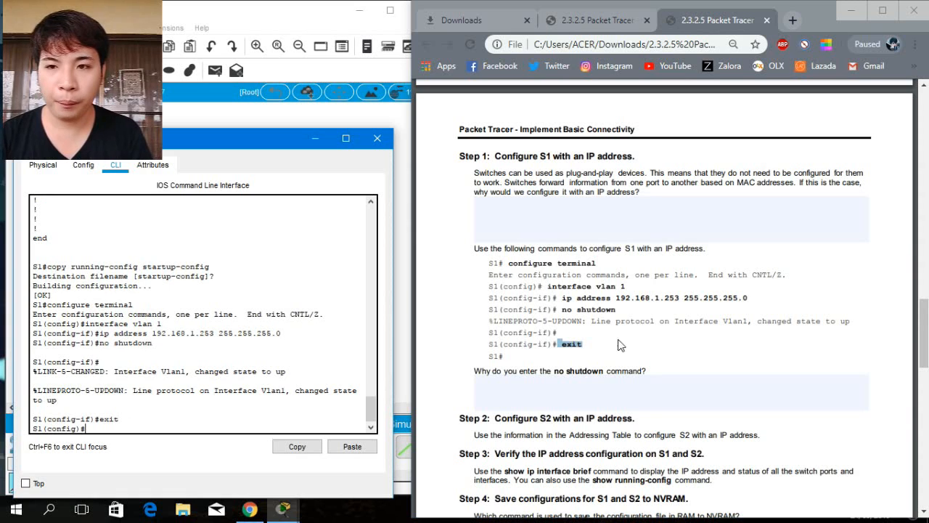
left_click(927, 331)
left_click_drag(926, 331, 926, 349)
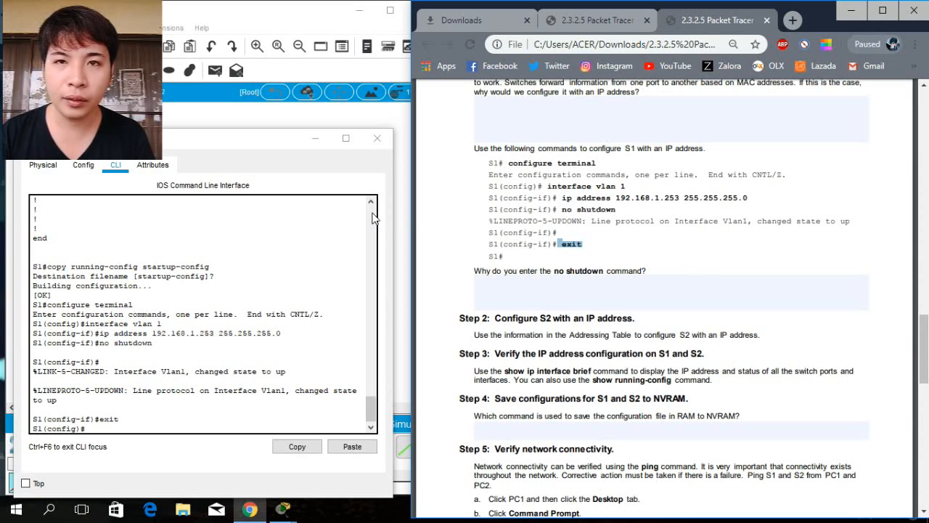
left_click(378, 139)
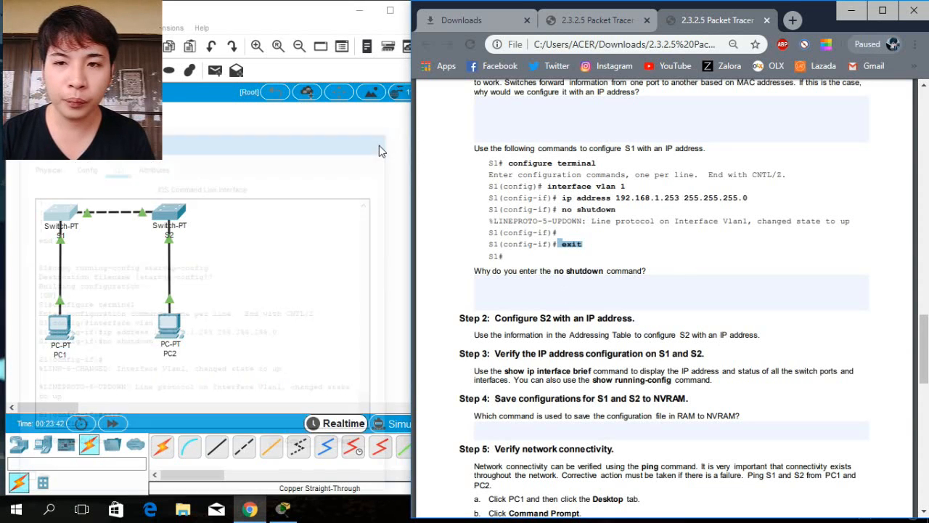
Open S2's command-line interface and enter global configuration mode with configure terminal.
left_click(167, 212)
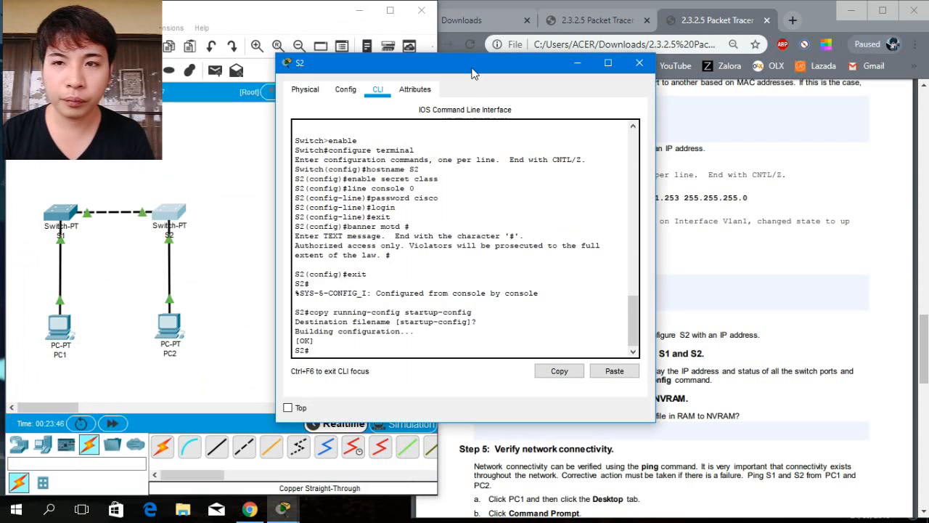
left_click_drag(469, 73, 210, 136)
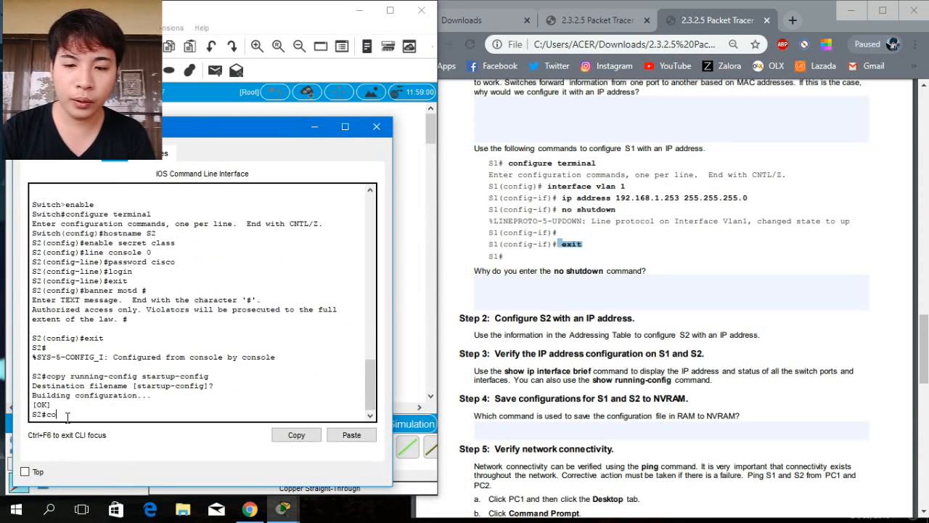
type("nfigure")
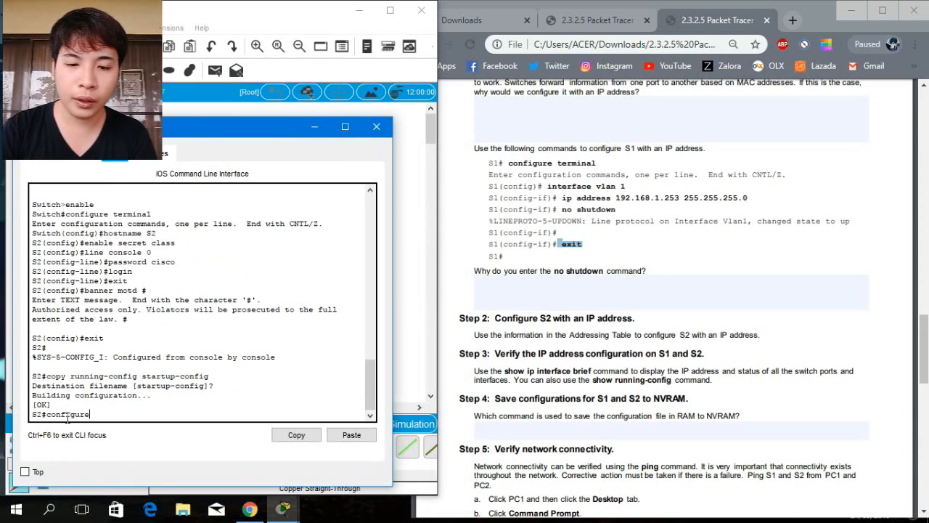
type(" terminal")
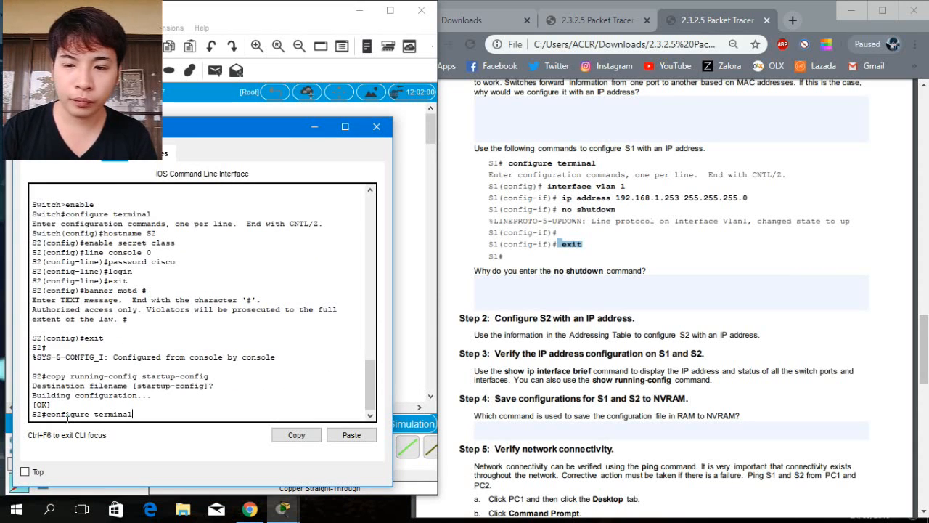
key("Return")
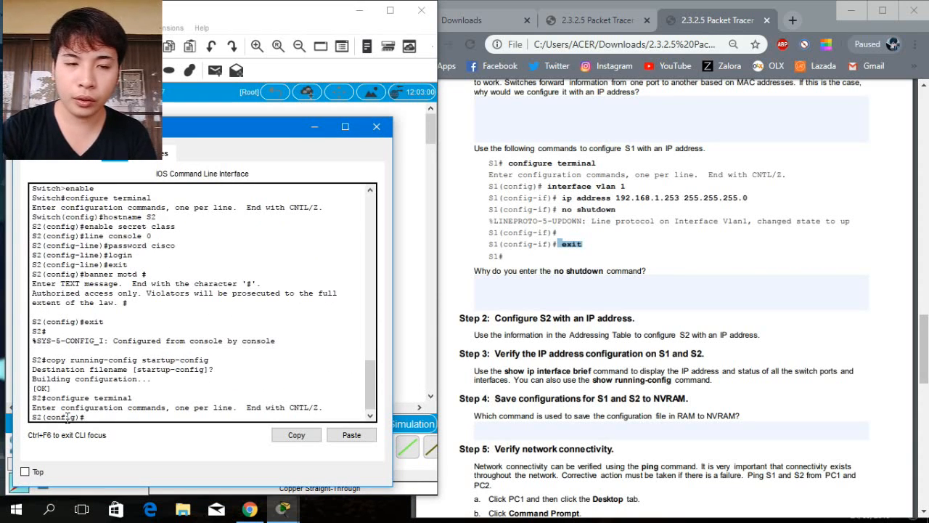
Enter interface configuration for S2's VLAN 1 with interface vlan 1.
type("interface")
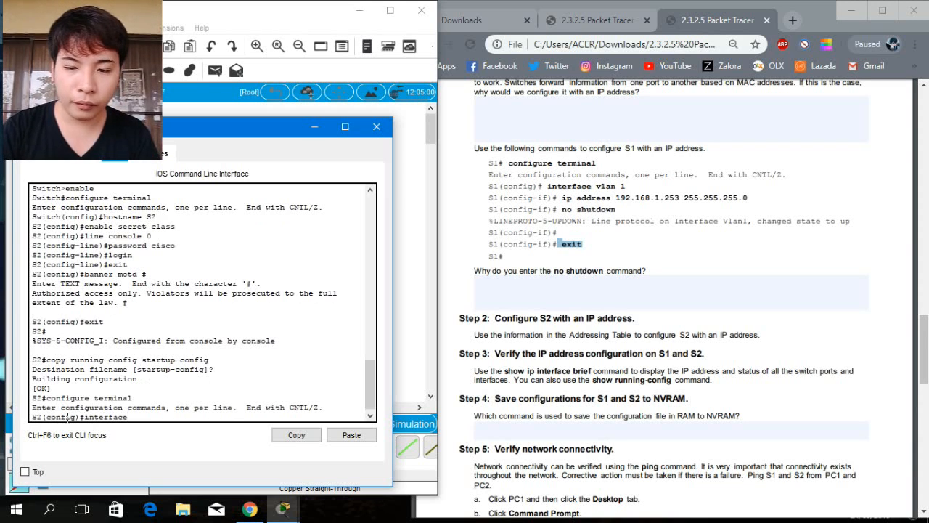
type(" vlan 1")
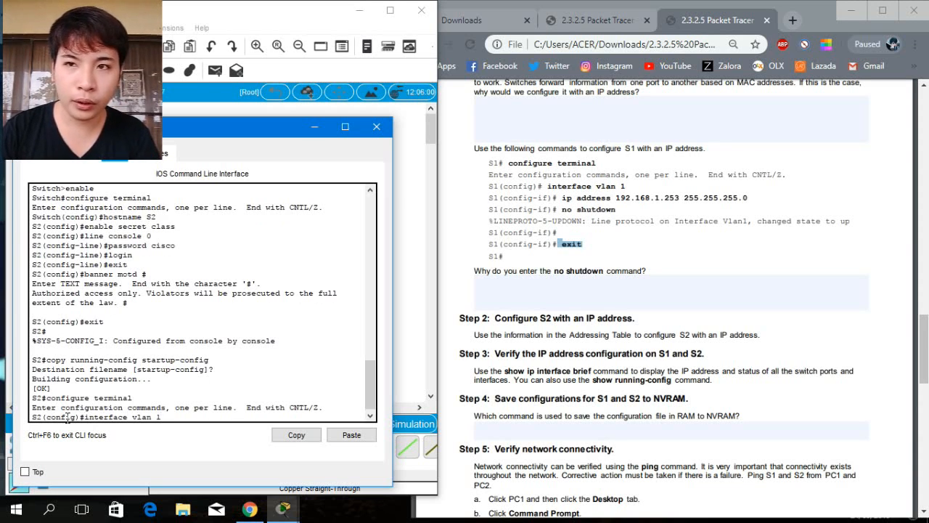
key("Return")
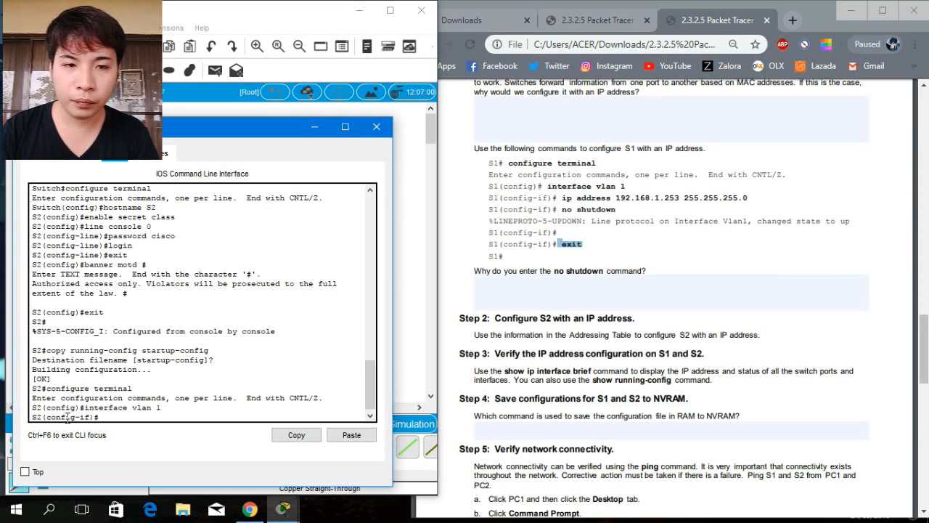
Assign S2's VLAN 1 interface the IP address 192.168.1.254 with subnet mask 255.255.255.0.
type("ip address")
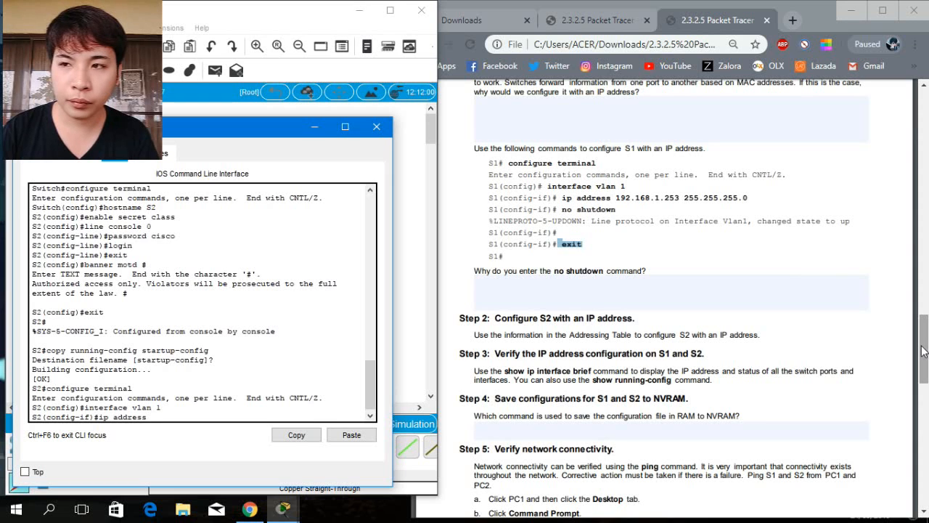
left_click_drag(924, 352, 925, 141)
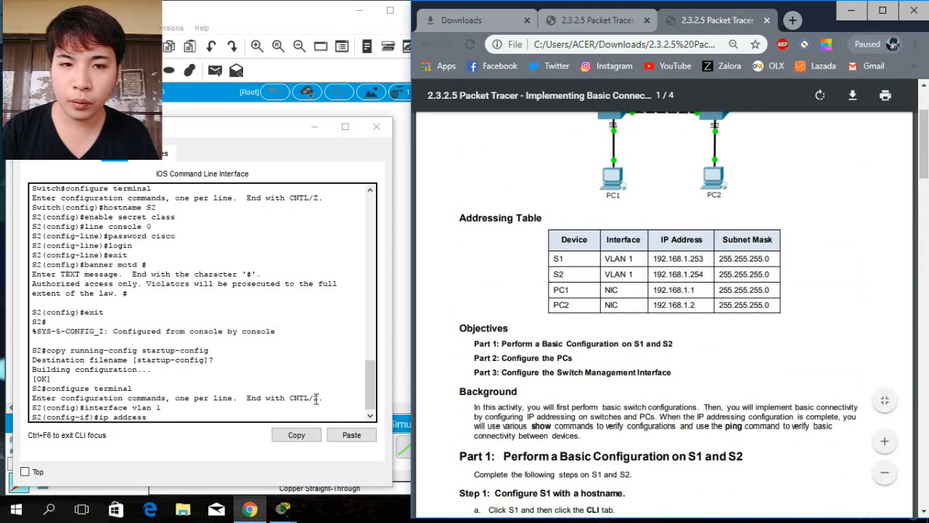
left_click(226, 417)
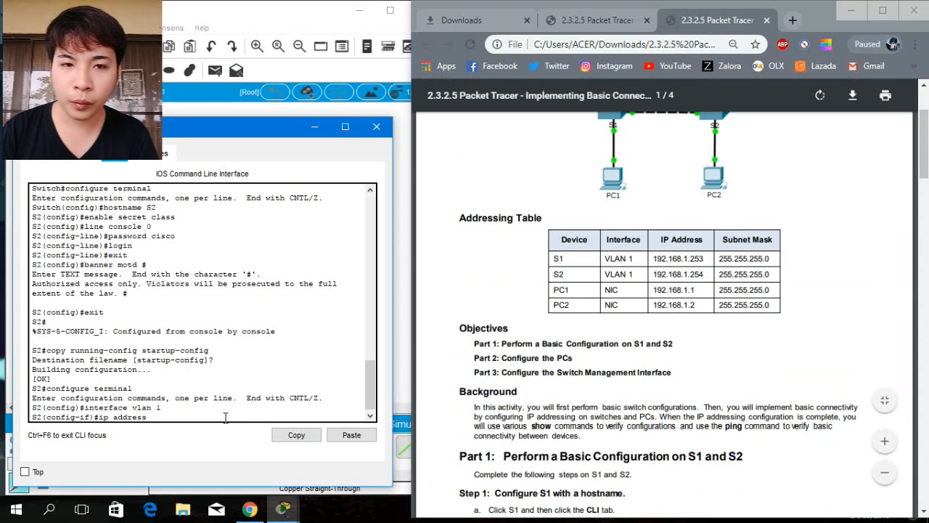
type("192")
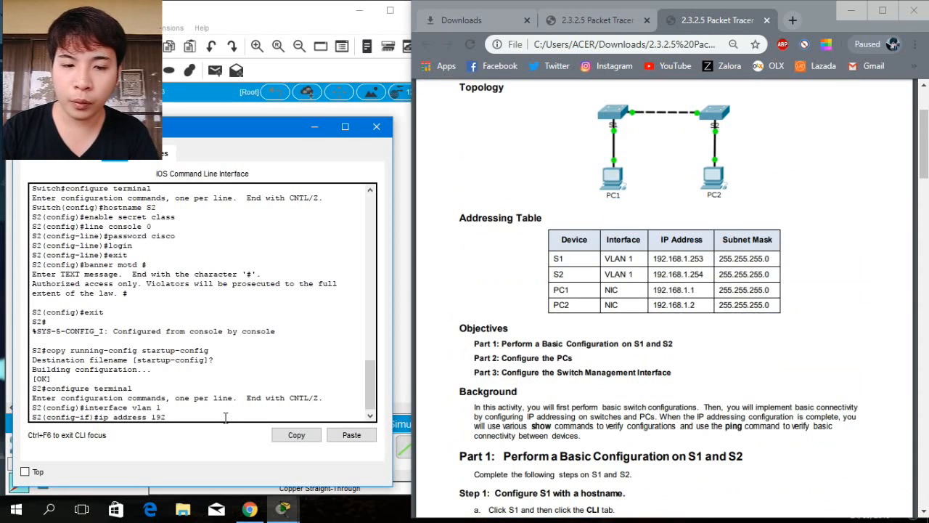
type(".168.1.")
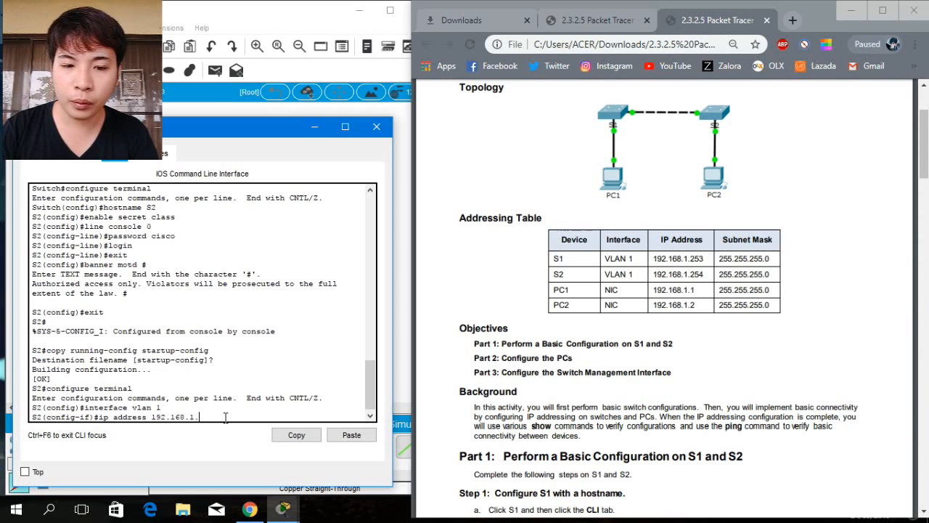
type("25")
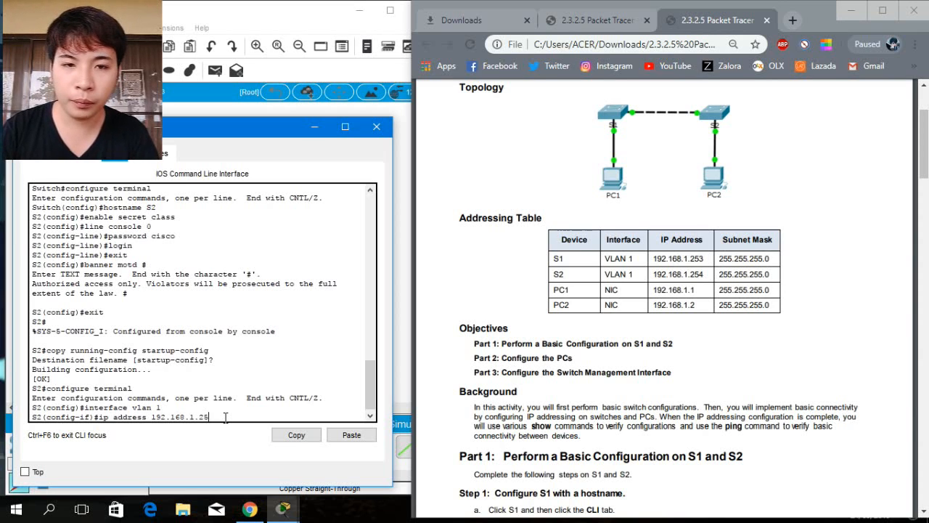
type("4")
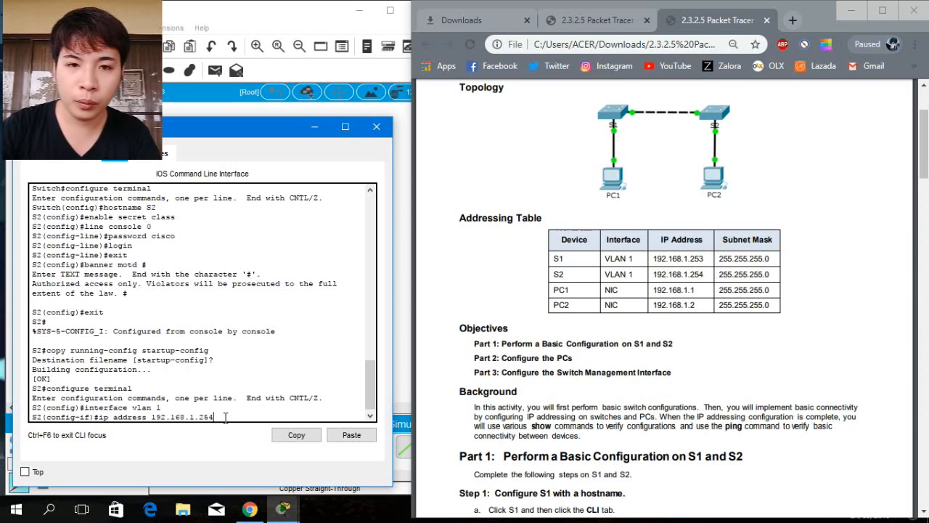
type(" 255")
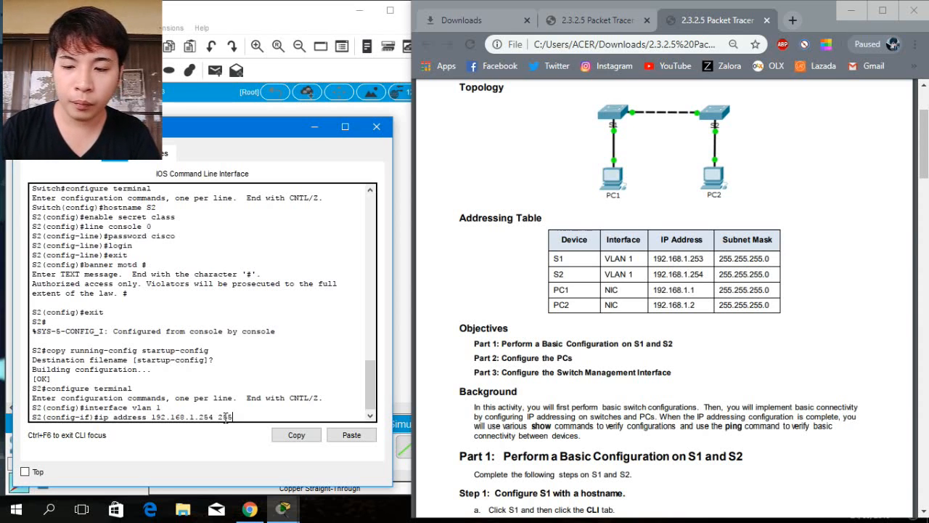
type(".255")
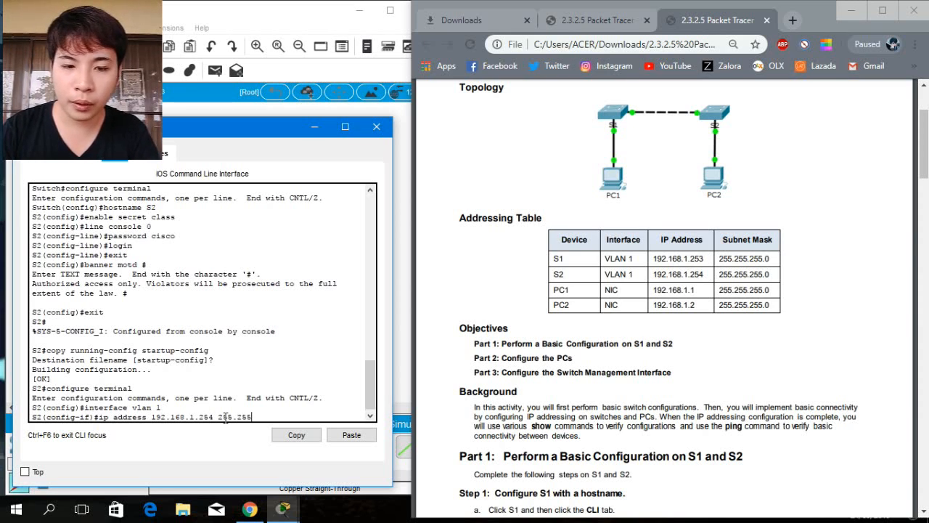
type(".255")
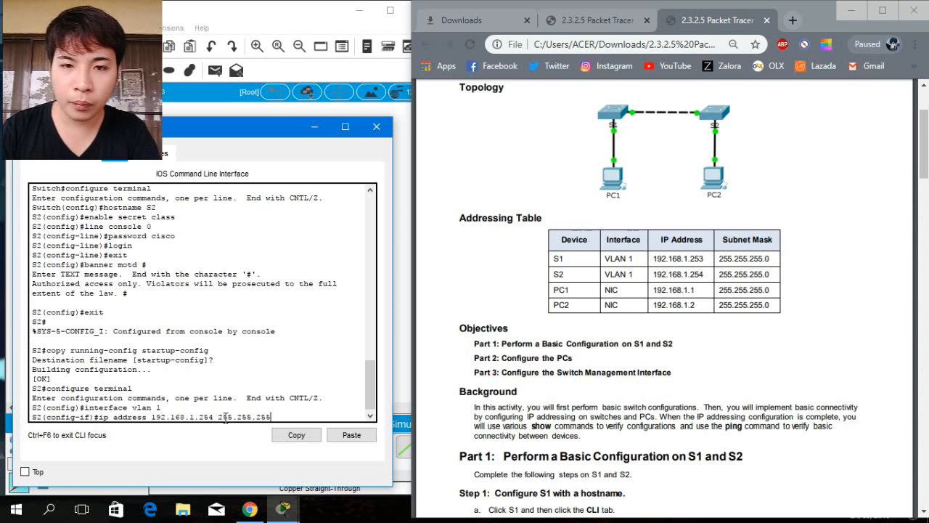
type(".0")
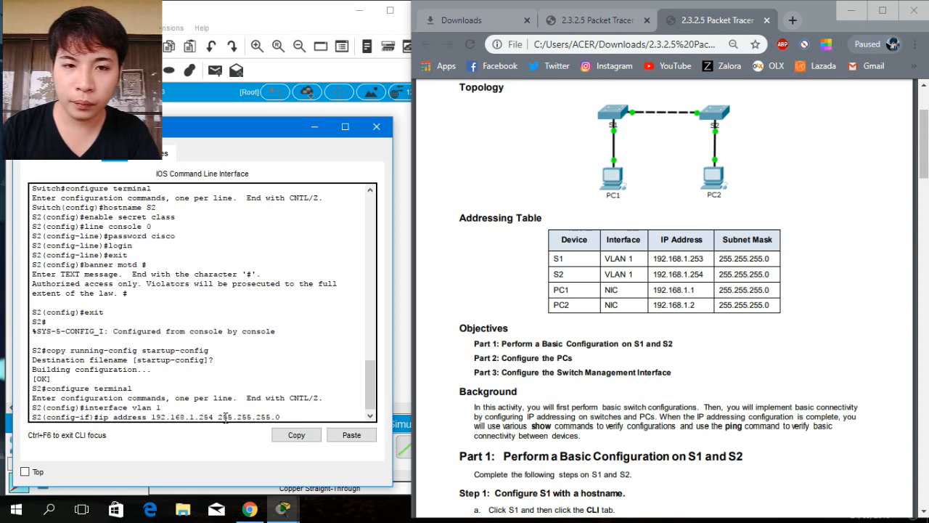
left_click(926, 198)
left_click_drag(926, 198, 926, 391)
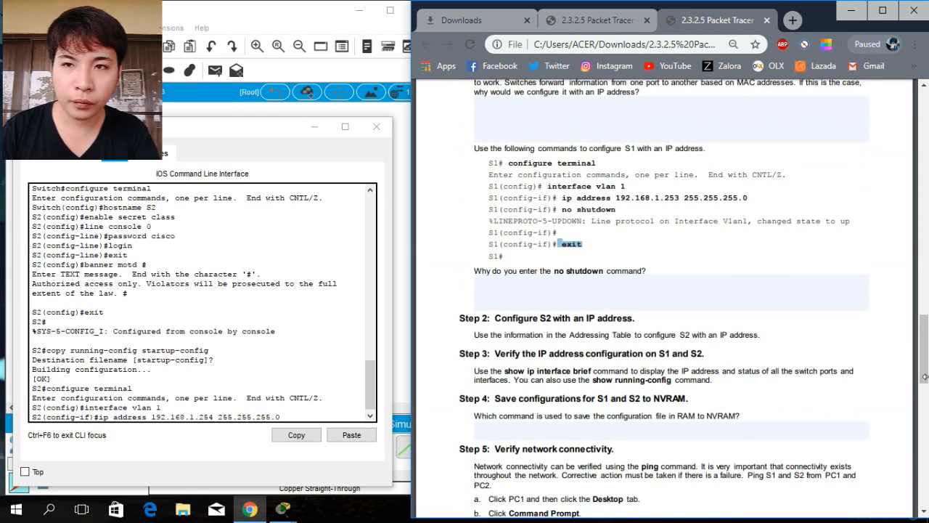
left_click(678, 251)
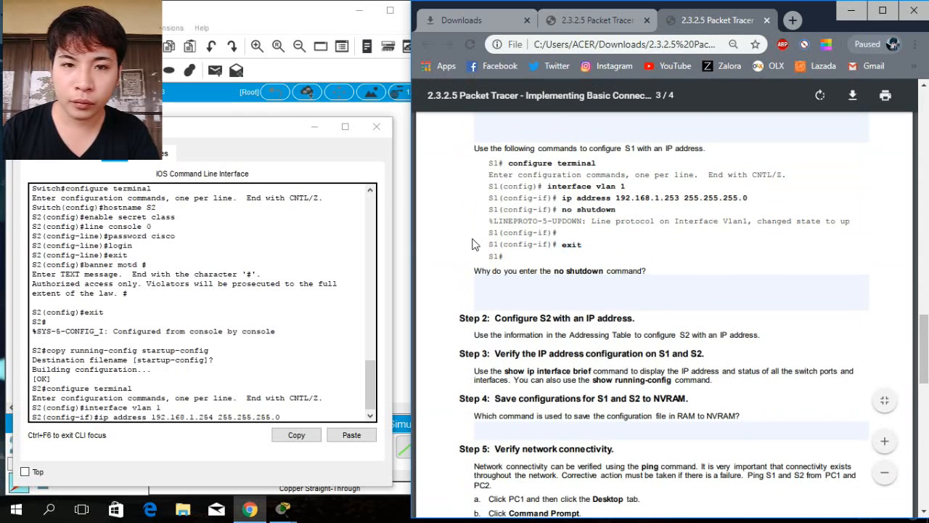
left_click(297, 415)
key("Return")
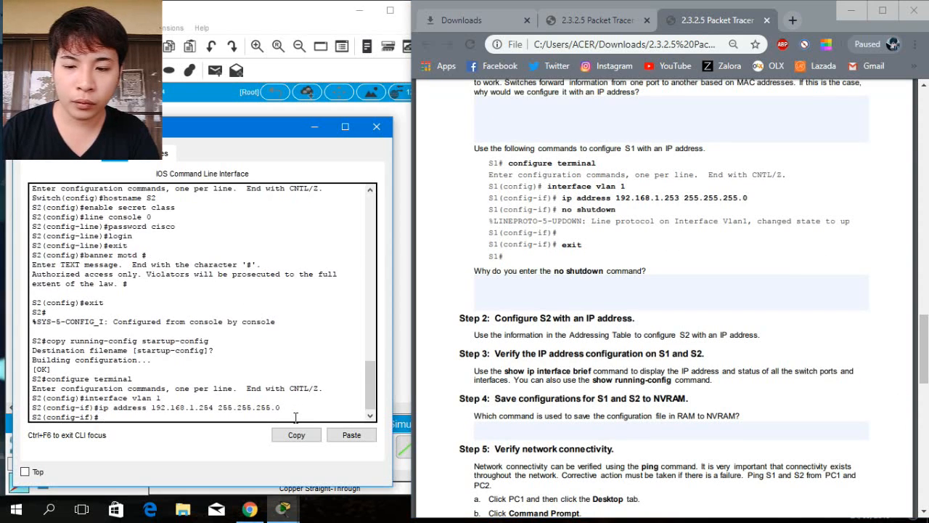
Activate S2's VLAN 1 interface with the no shutdown command.
type("no s")
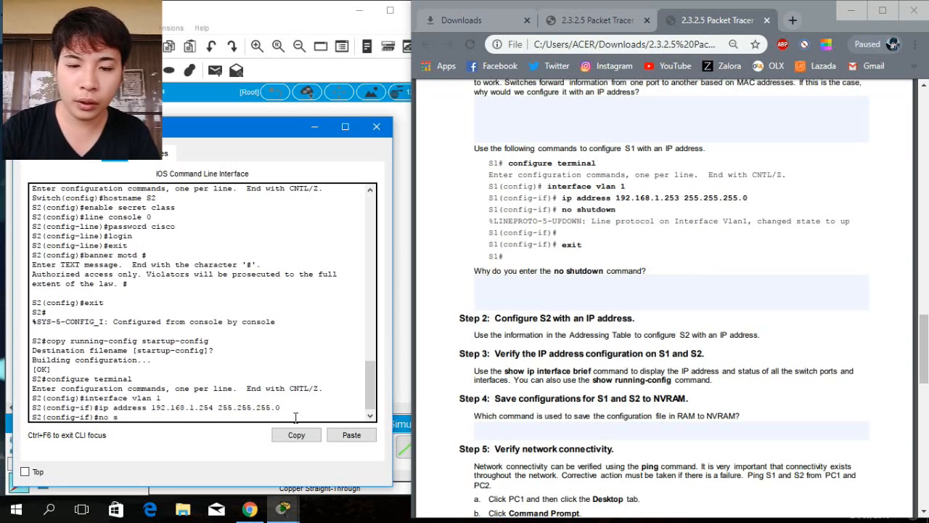
type("hut")
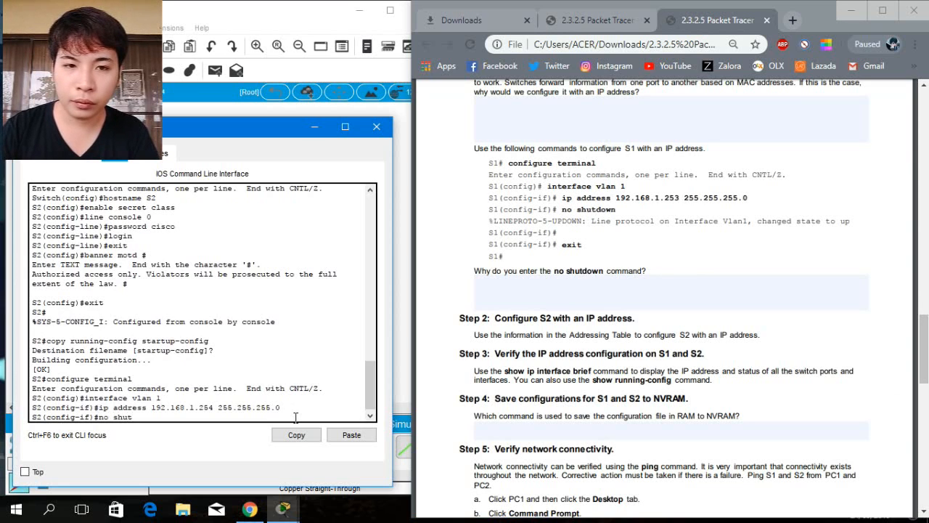
type("d")
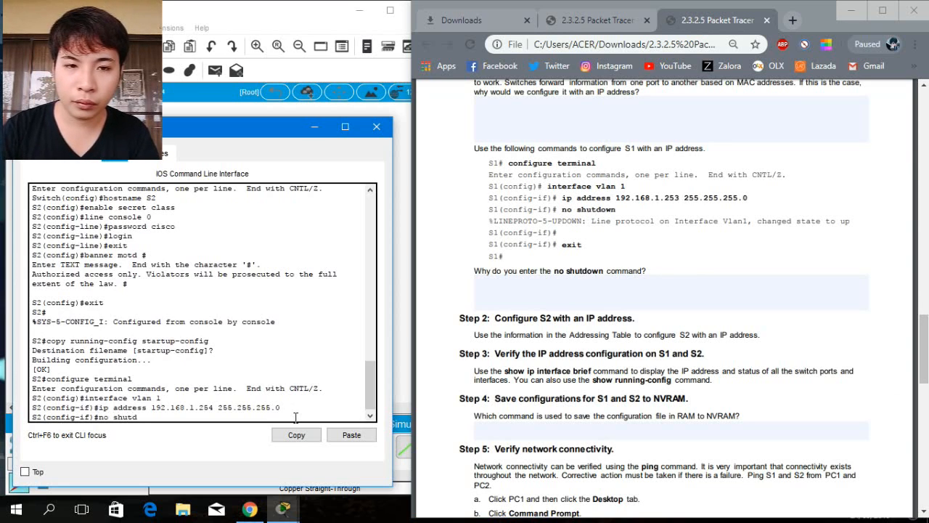
type("own")
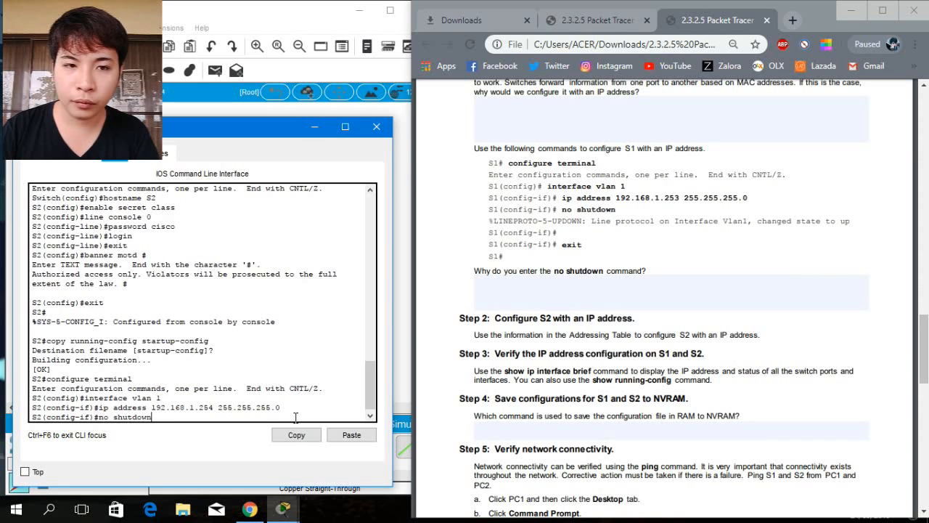
key("Return")
key("Return")
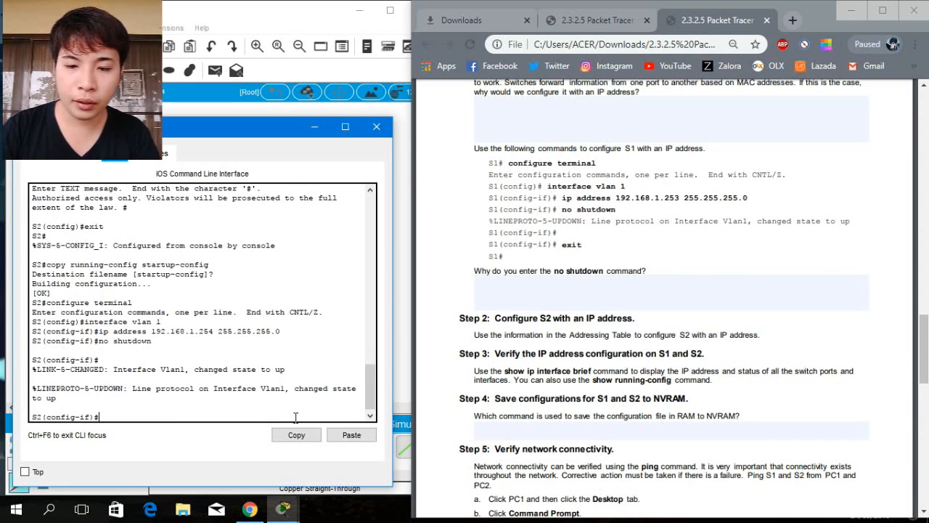
Exit S2's interface and global configuration modes back to privileged EXEC.
type("exit")
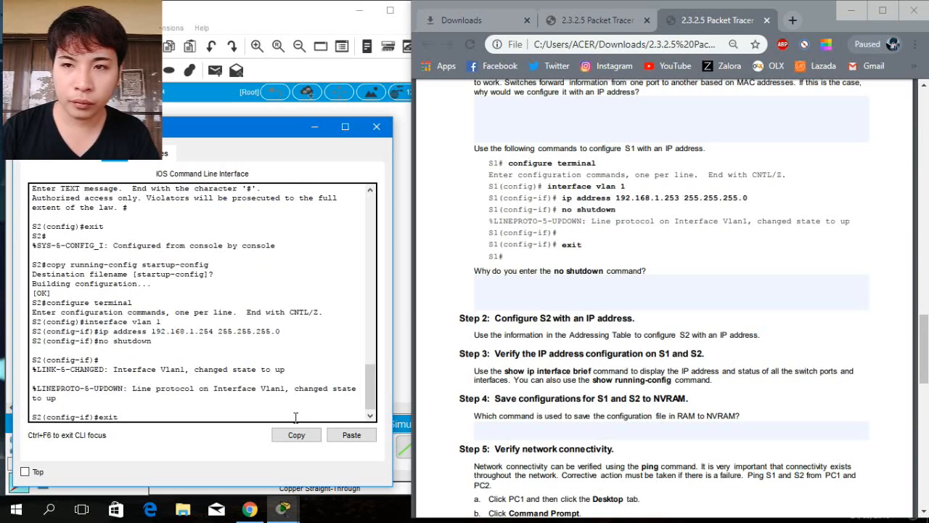
key("Return")
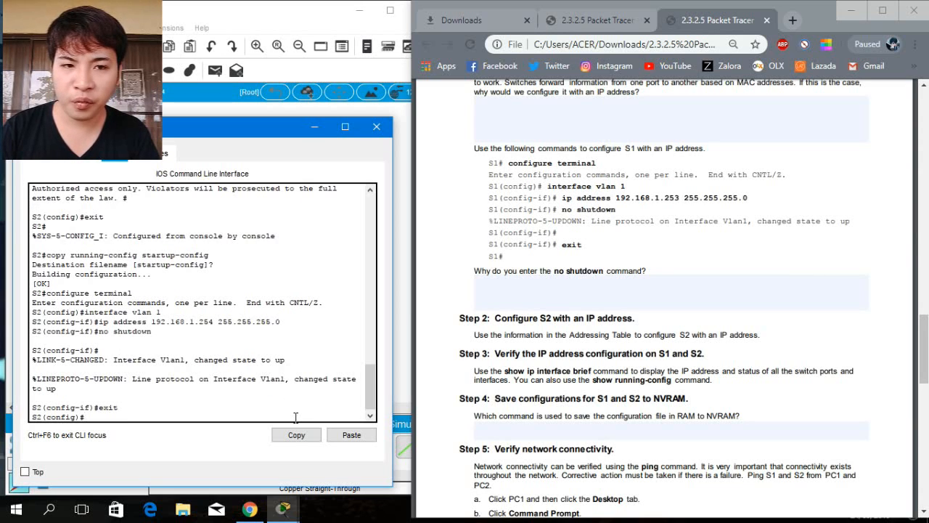
left_click(926, 336)
scroll(851, 332, "down", 3)
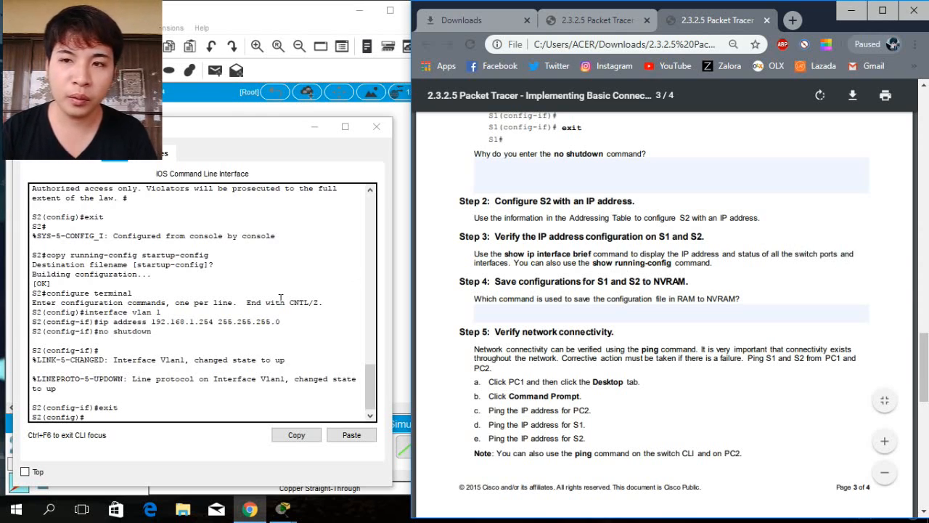
left_click(94, 418)
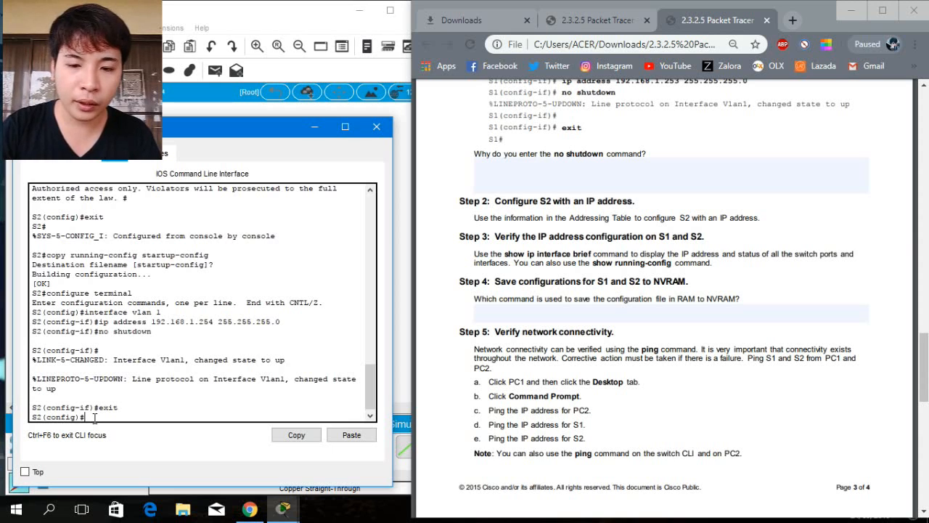
type("exit")
key("Return")
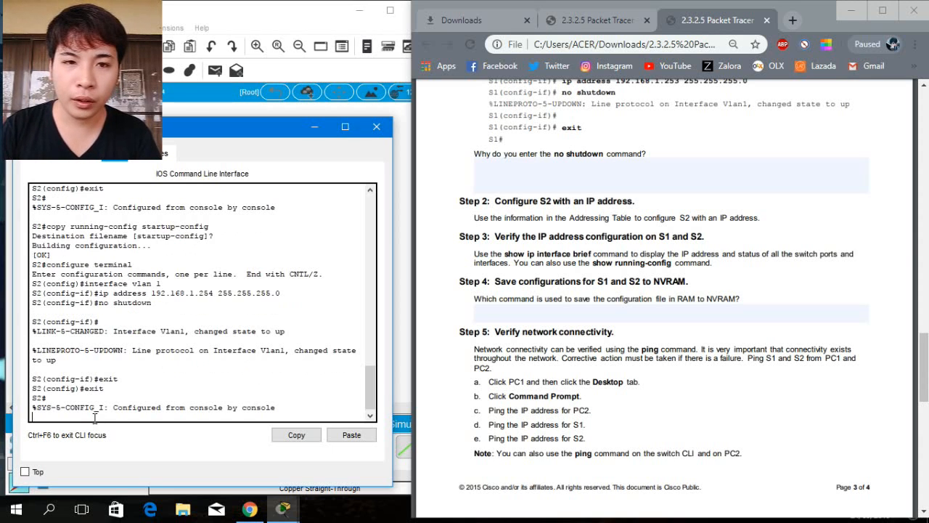
key("Return")
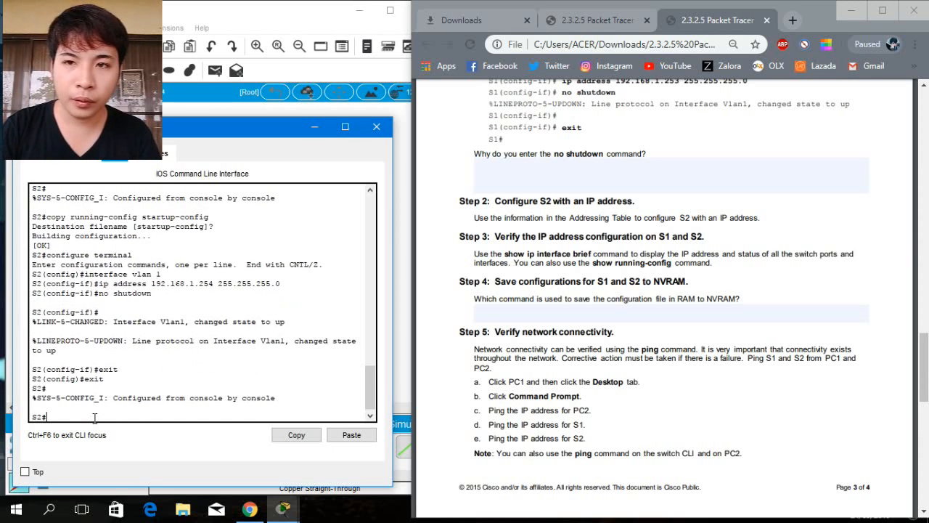
Verify S2's interface addressing with show ip interface brief and widen the CLI window to read it.
type("show ip")
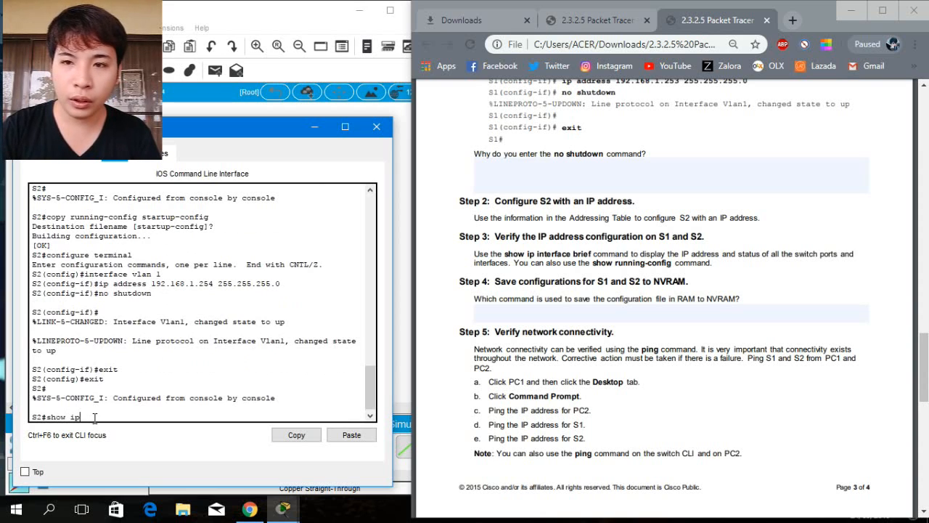
type(" inte")
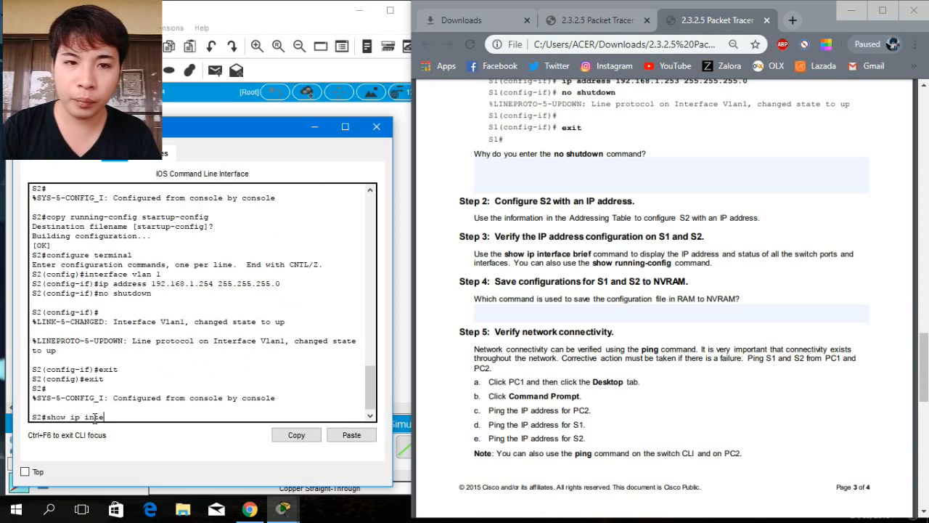
type("rface")
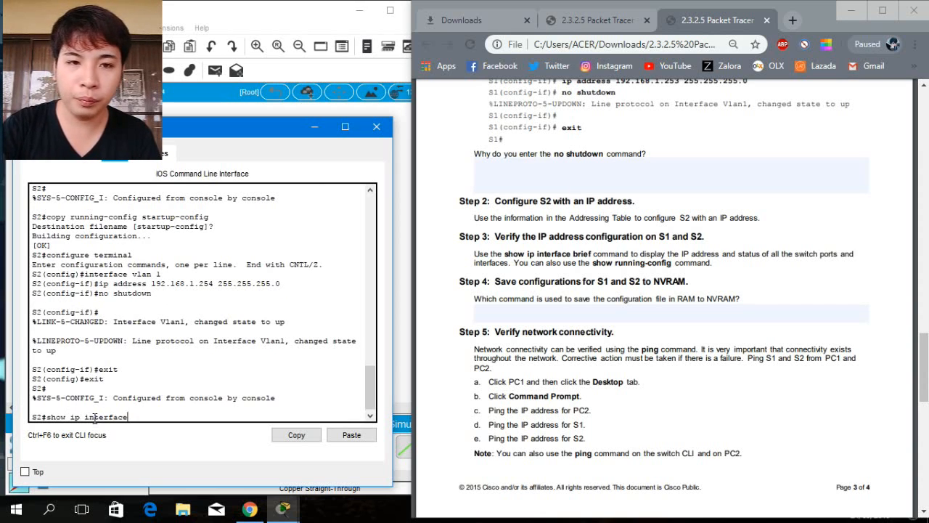
type(" brief")
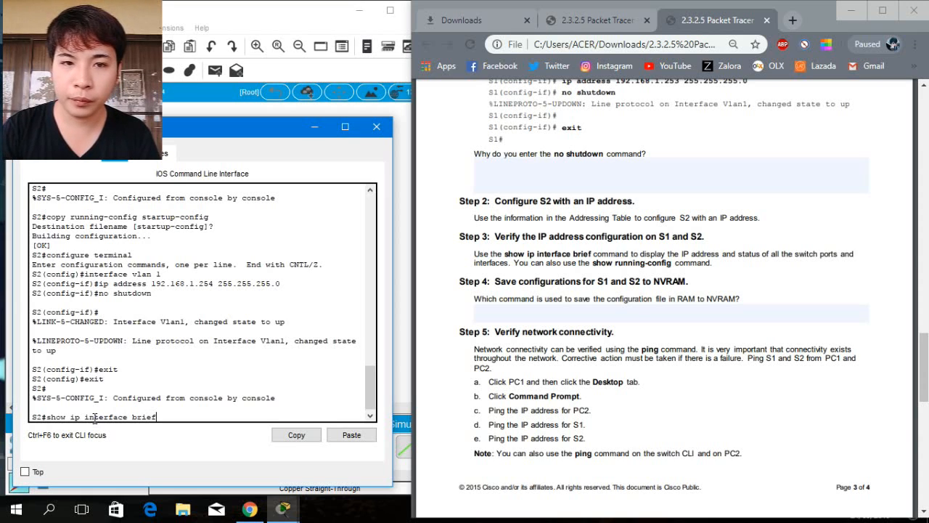
key("Return")
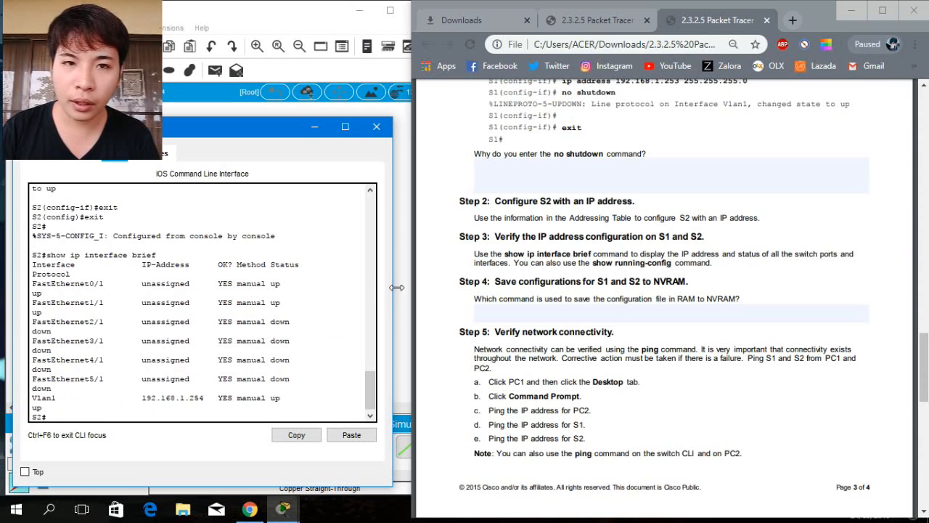
left_click_drag(397, 287, 446, 284)
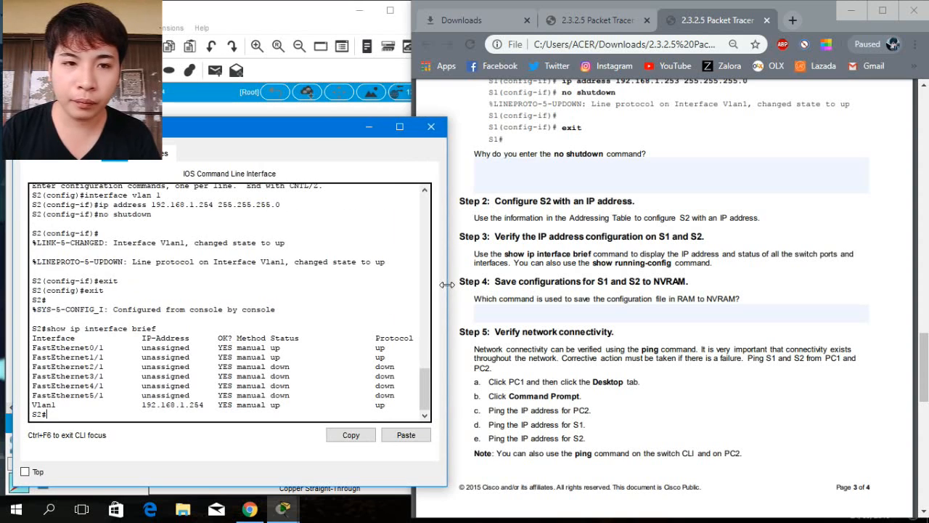
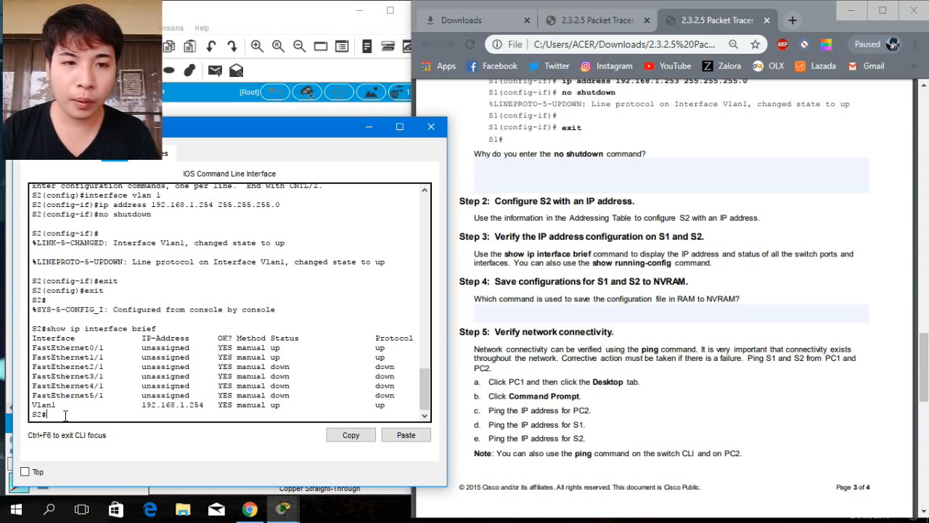
Save S2's running configuration to NVRAM with copy running-config startup-config, accept the default filename, and close S2's CLI.
type("py")
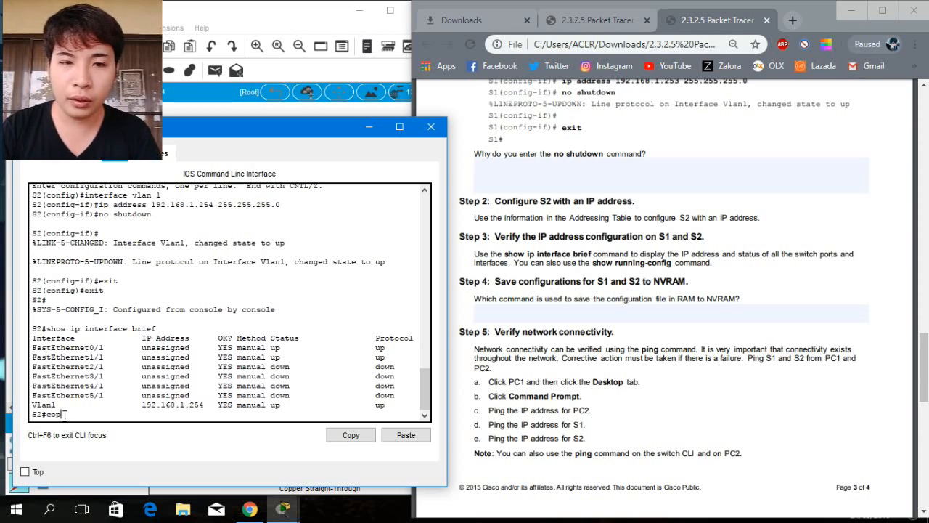
type(" run")
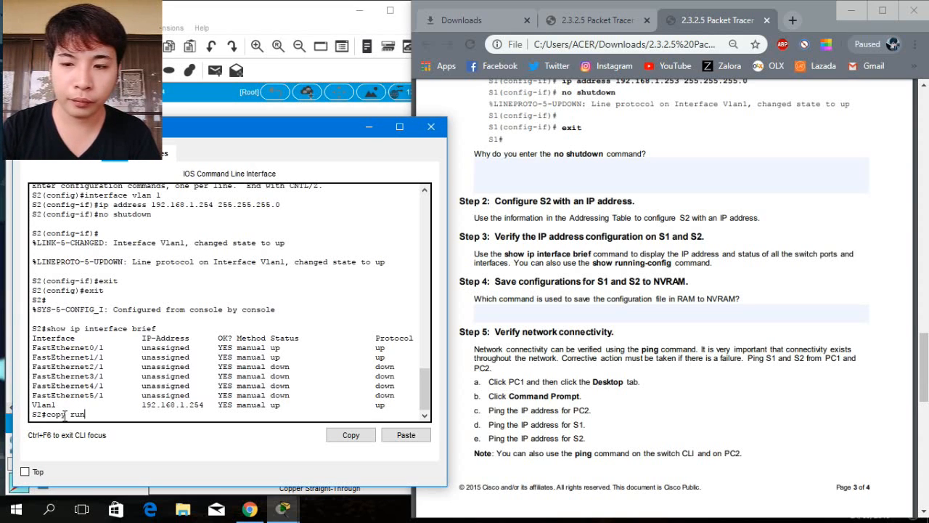
type("ning-co")
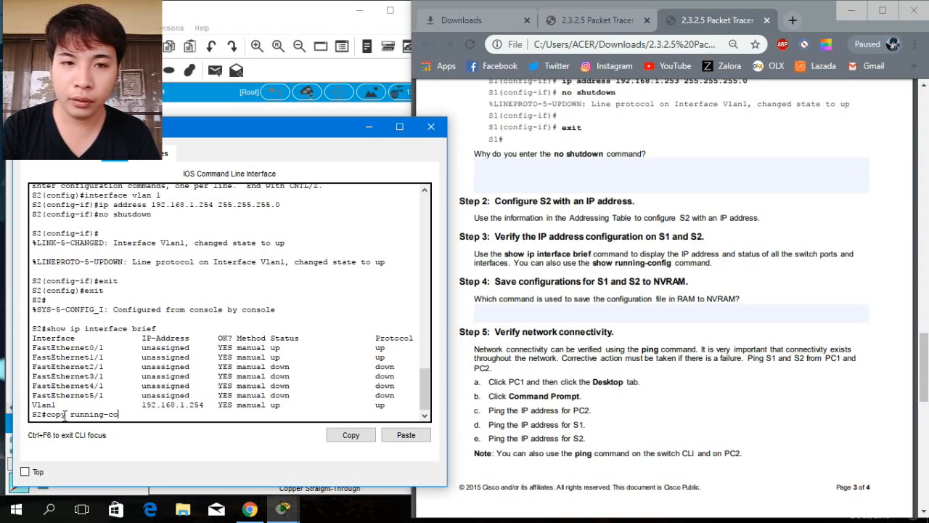
type("nfig s")
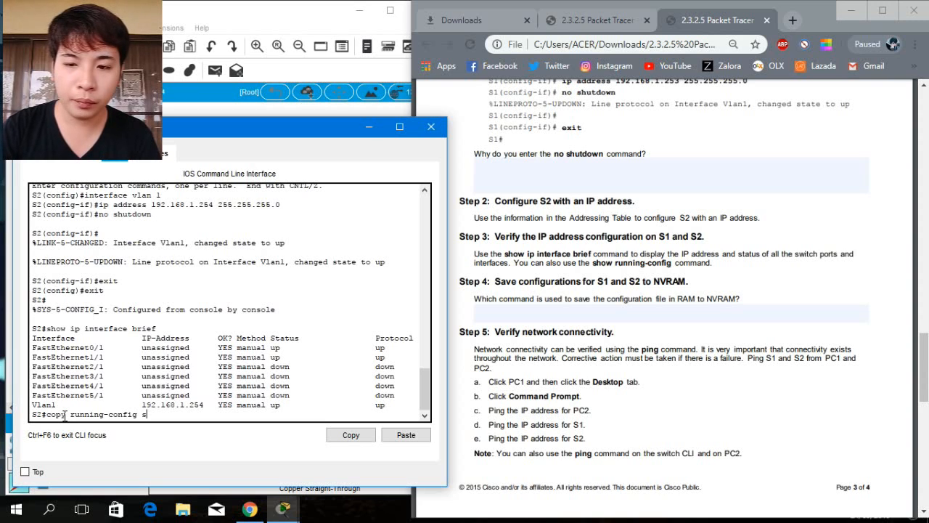
type("tartup-config")
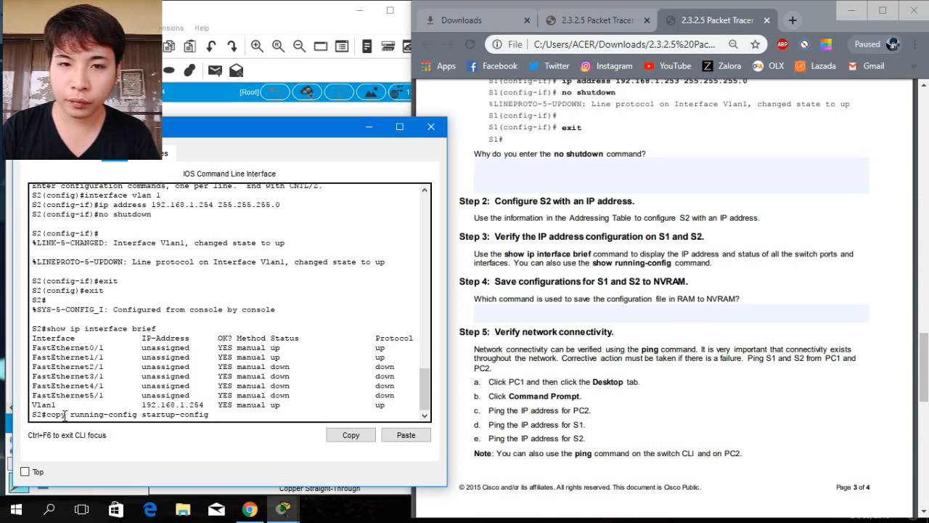
key("Return")
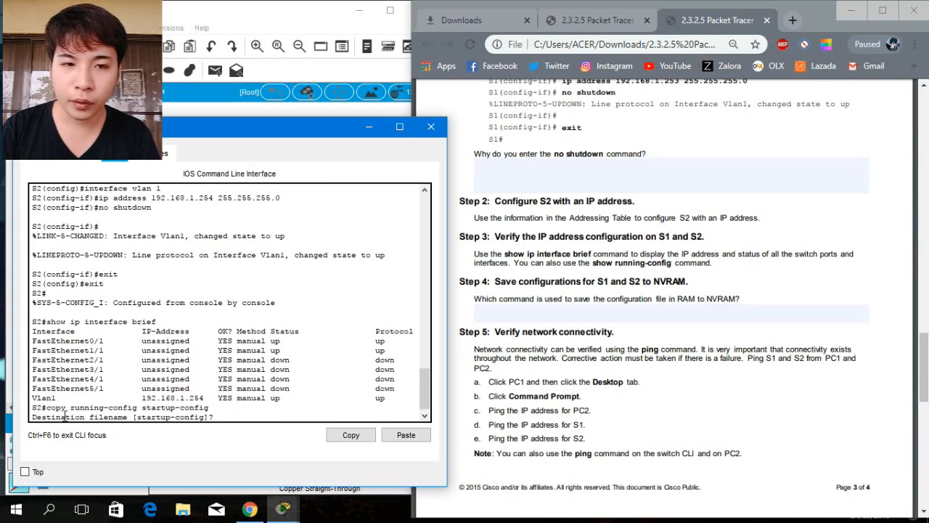
key("Return")
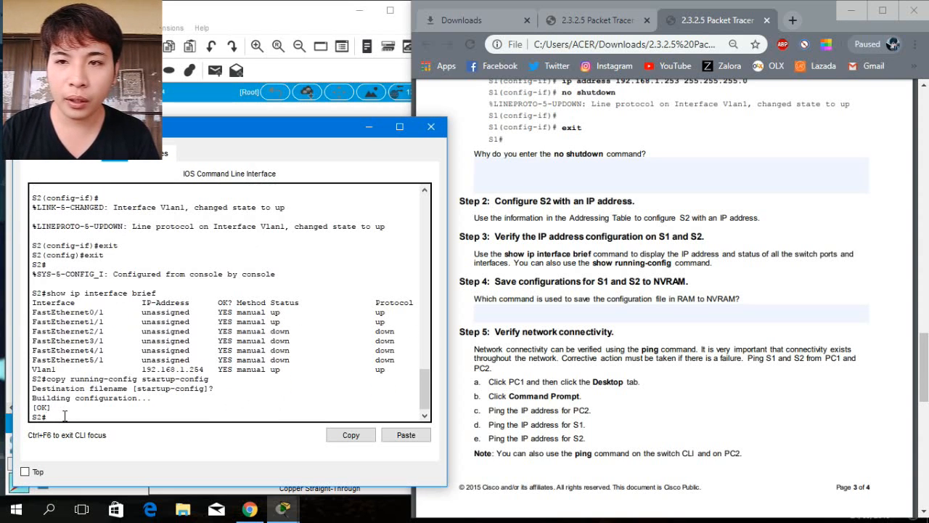
left_click(430, 127)
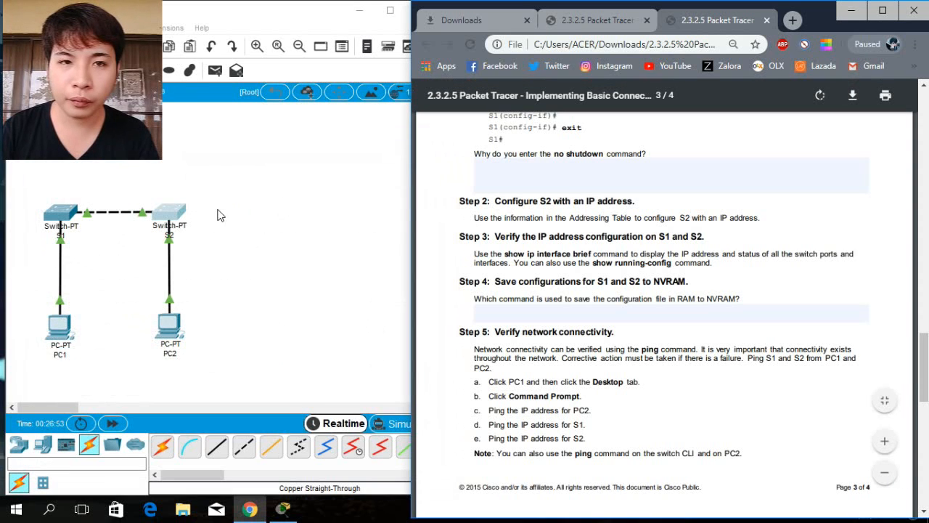
Open S1's CLI and exit global configuration mode back to privileged EXEC.
left_click(62, 224)
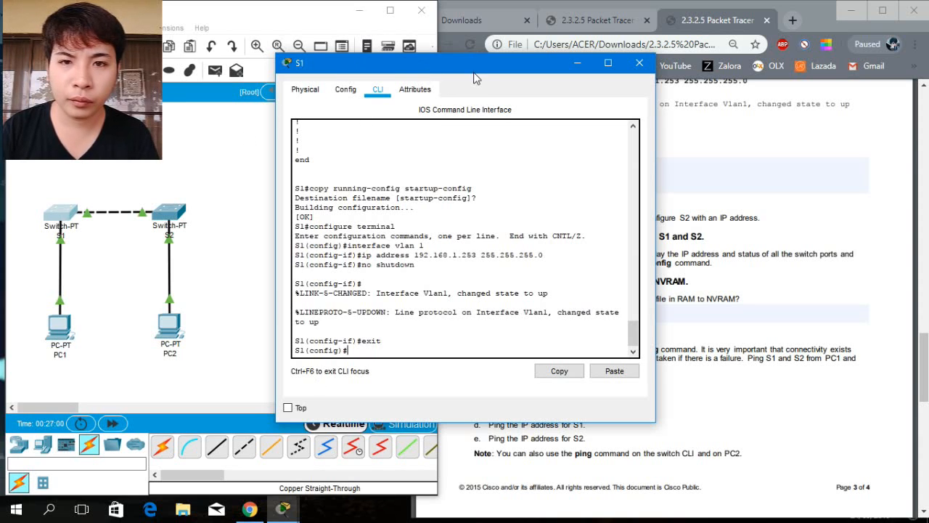
left_click_drag(475, 70, 214, 137)
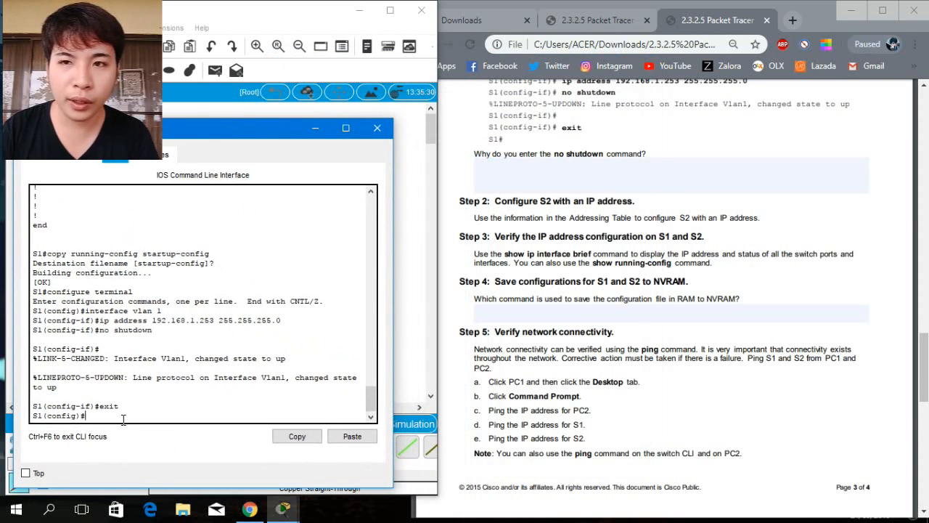
type("it")
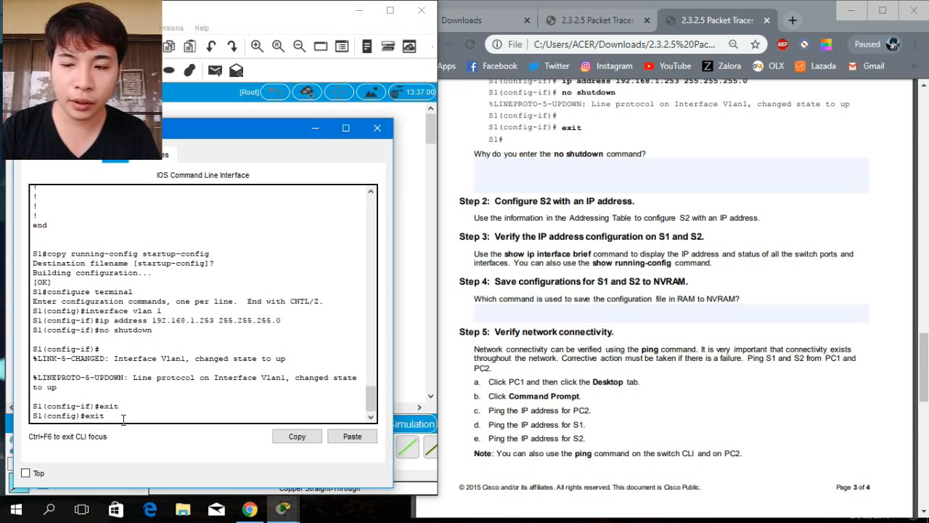
key("Return")
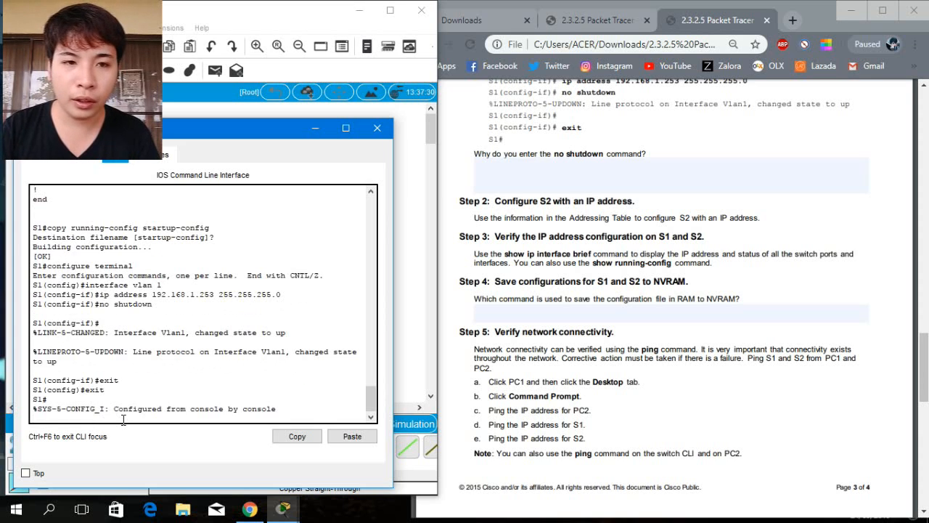
key("Return")
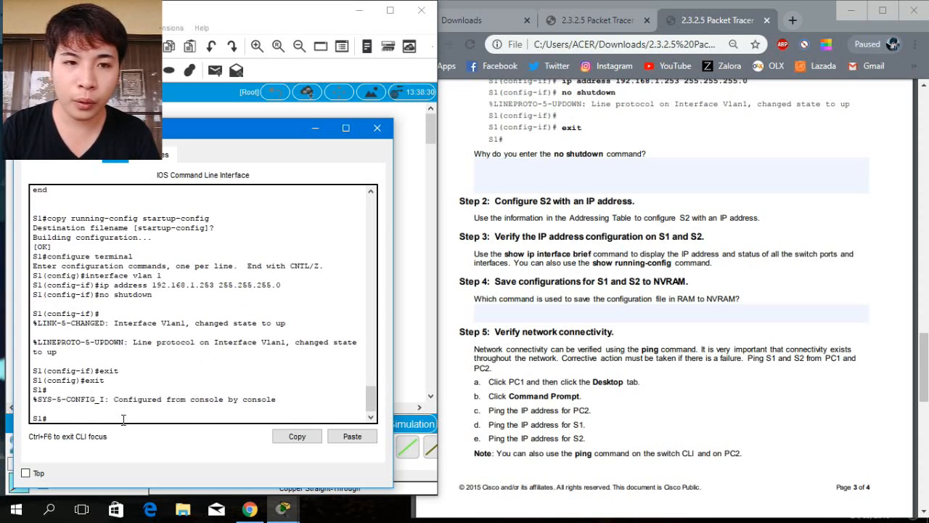
Verify S1's interface addressing with show ip interface brief and widen the CLI window to read it.
type("show ")
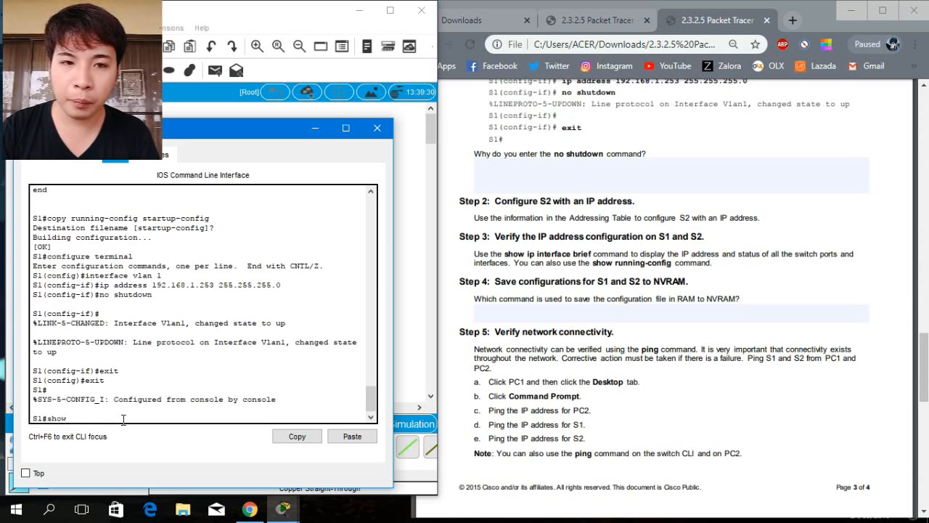
type("ip ")
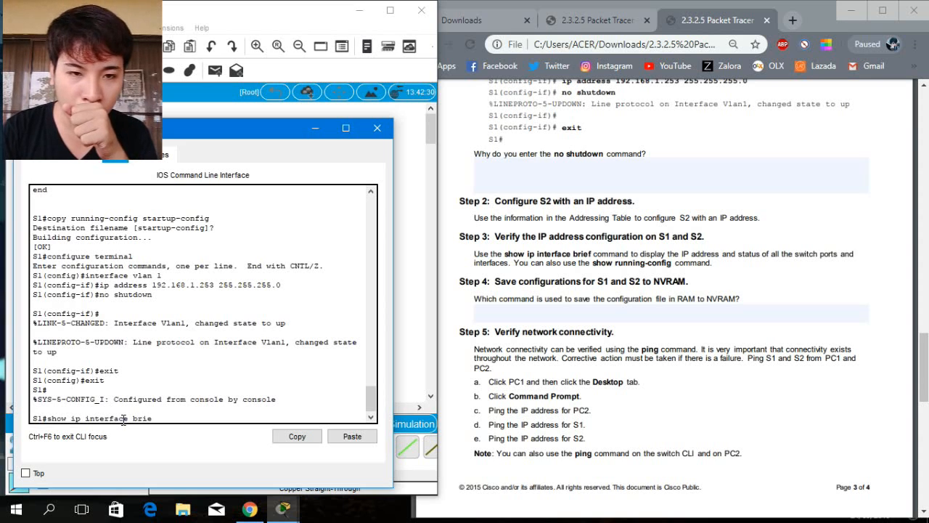
type("interface brief")
key("Return")
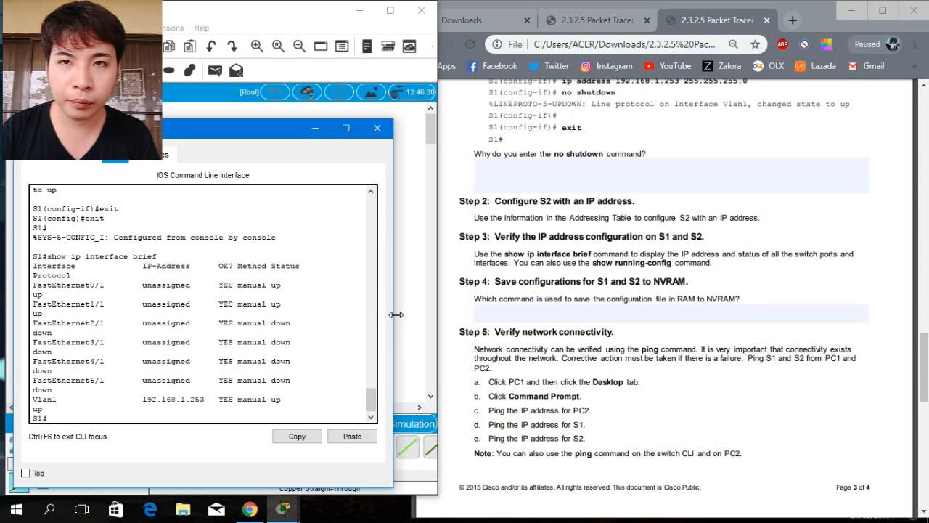
left_click_drag(396, 314, 443, 310)
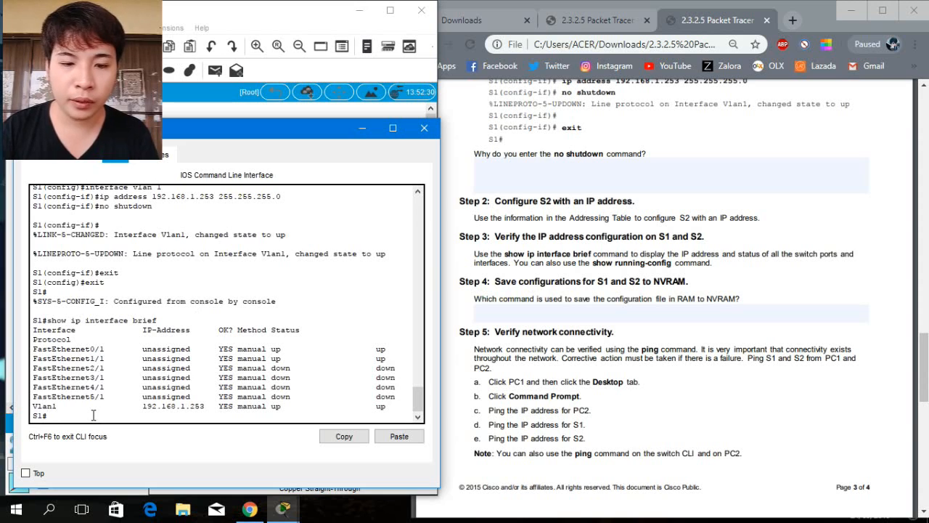
Save S1's running configuration to NVRAM with copy running-config startup-config, accepting the default filename, and close S1's CLI.
type("opy ru")
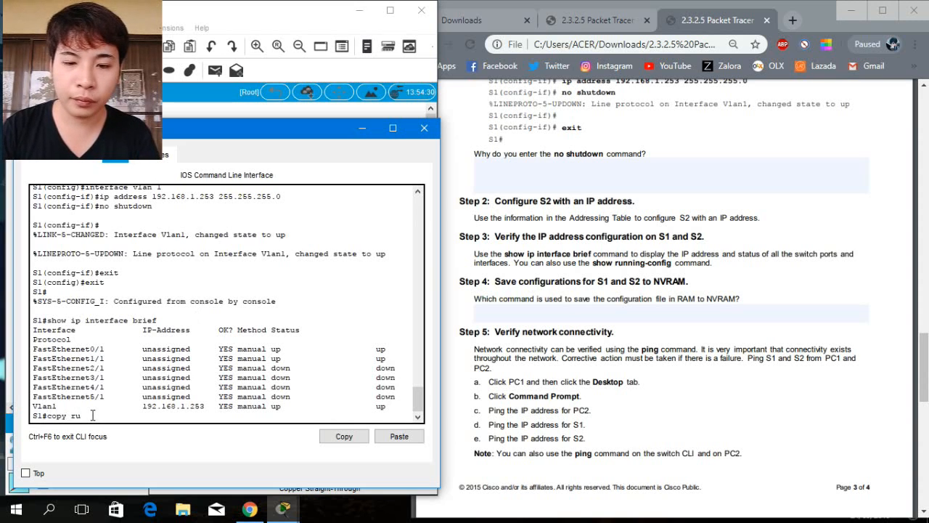
type("nning-c")
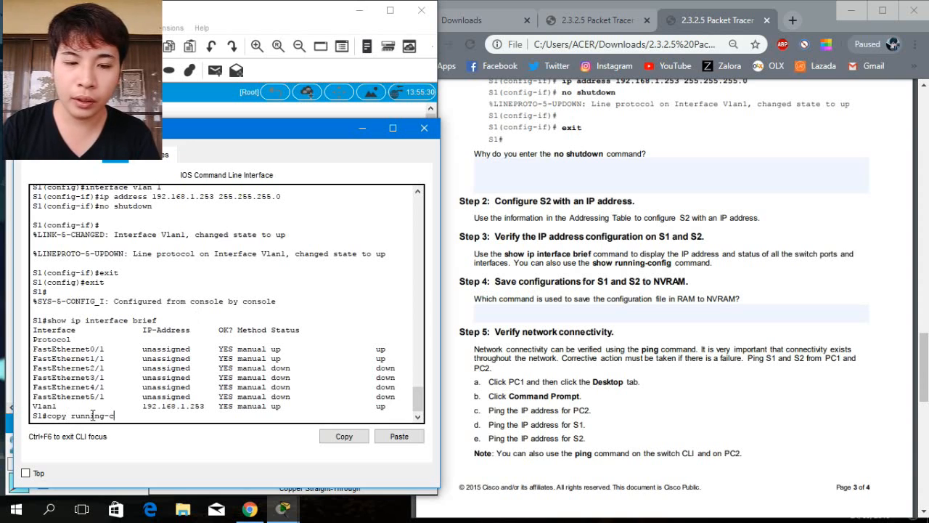
type("onfig")
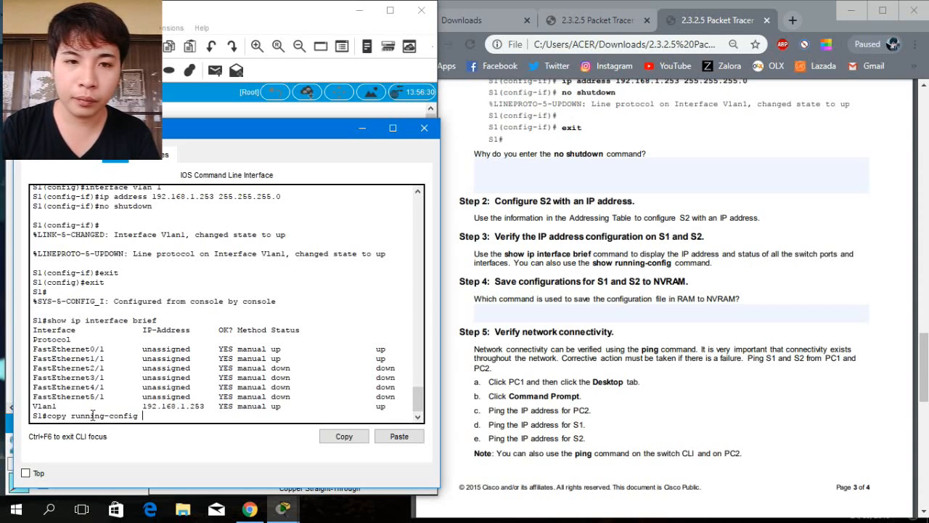
type(" start")
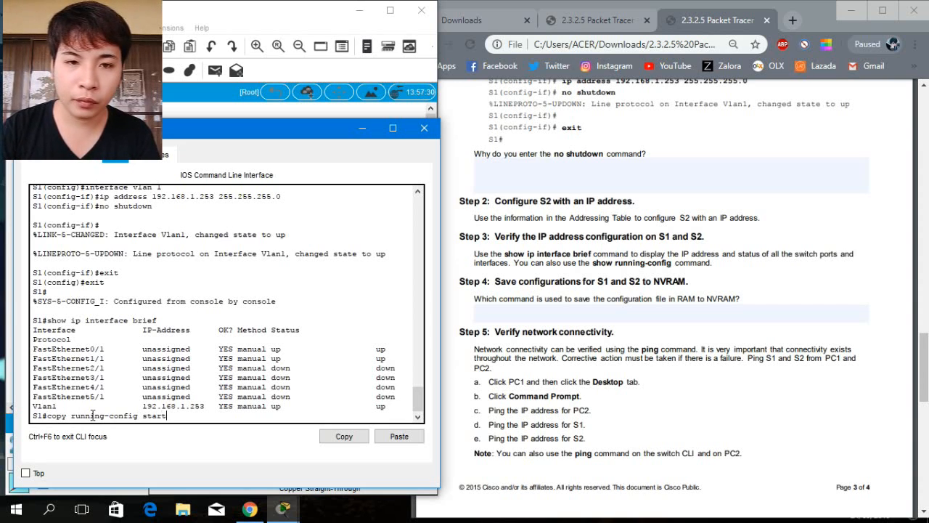
type("up-config")
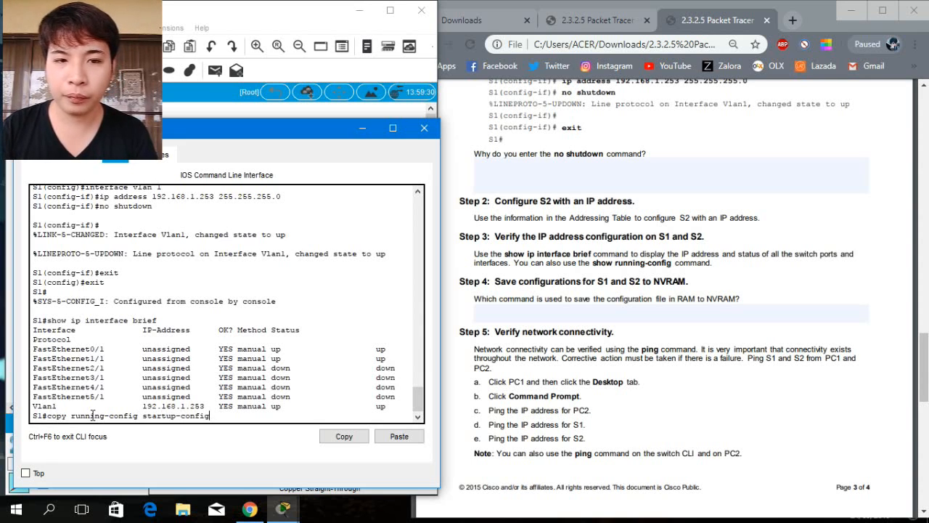
key("Return")
key("Return")
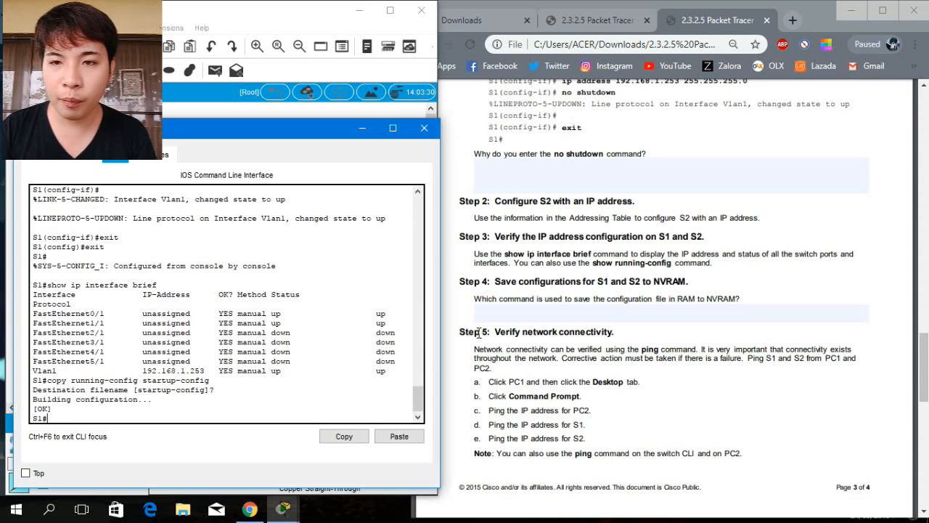
left_click(927, 359)
scroll(835, 334, "down", 2)
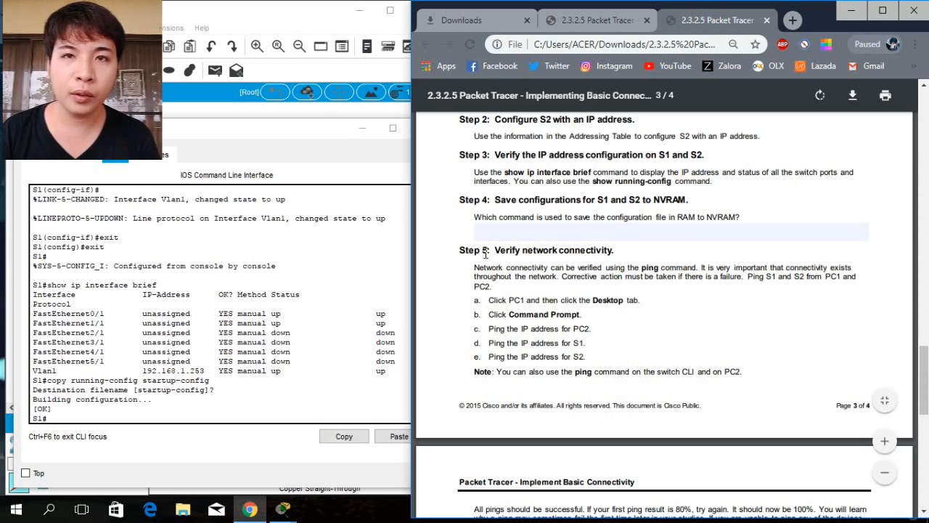
left_click(300, 129)
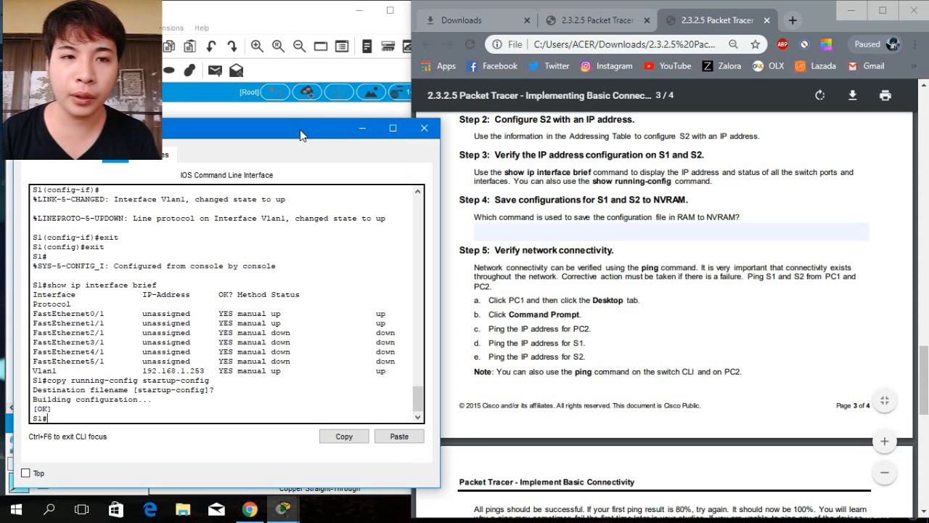
left_click(421, 130)
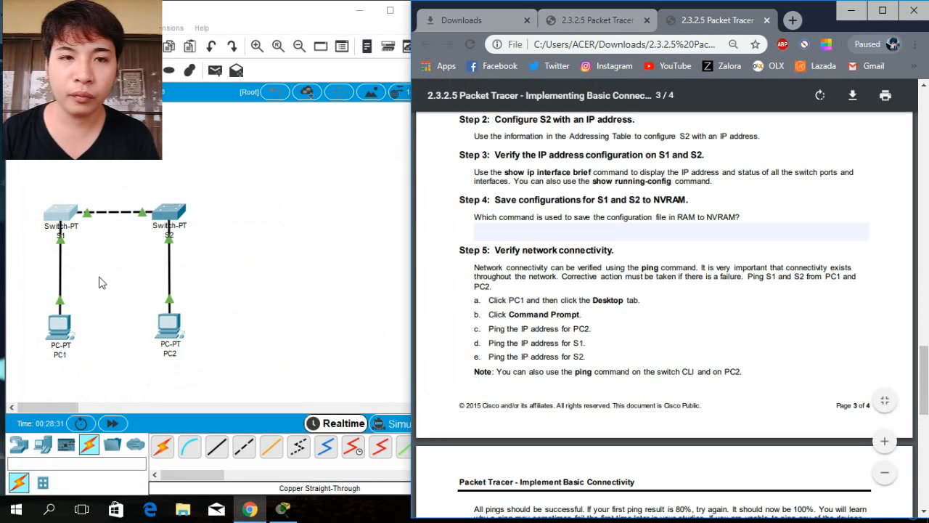
Open PC1's Desktop and launch its Command Prompt.
left_click(62, 343)
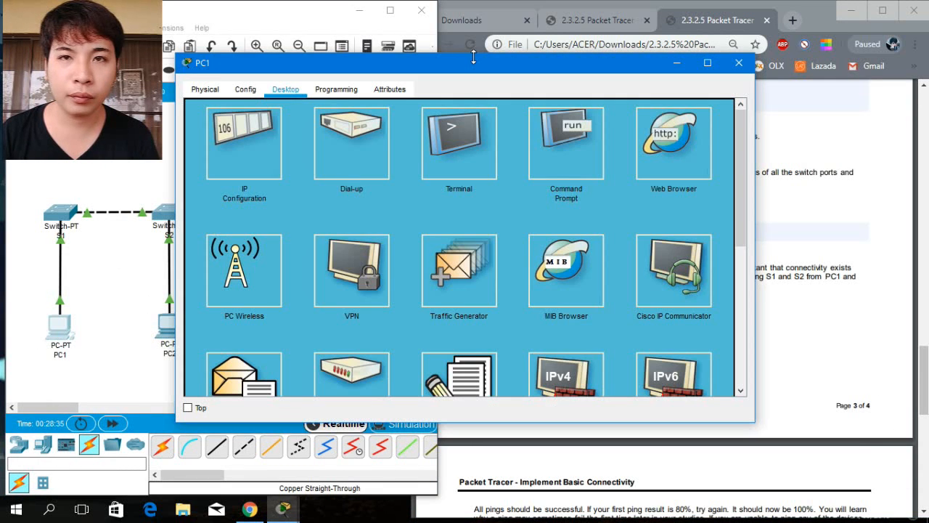
left_click_drag(475, 70, 295, 136)
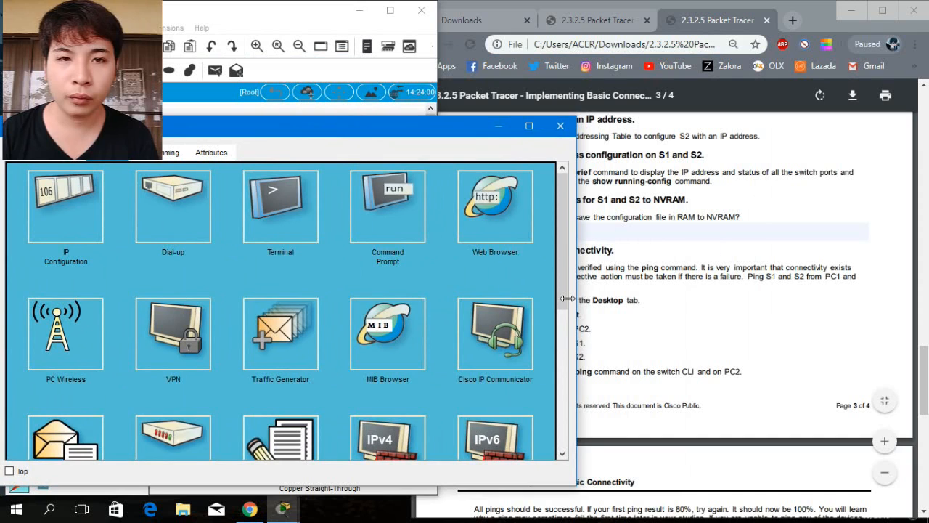
left_click_drag(567, 298, 451, 301)
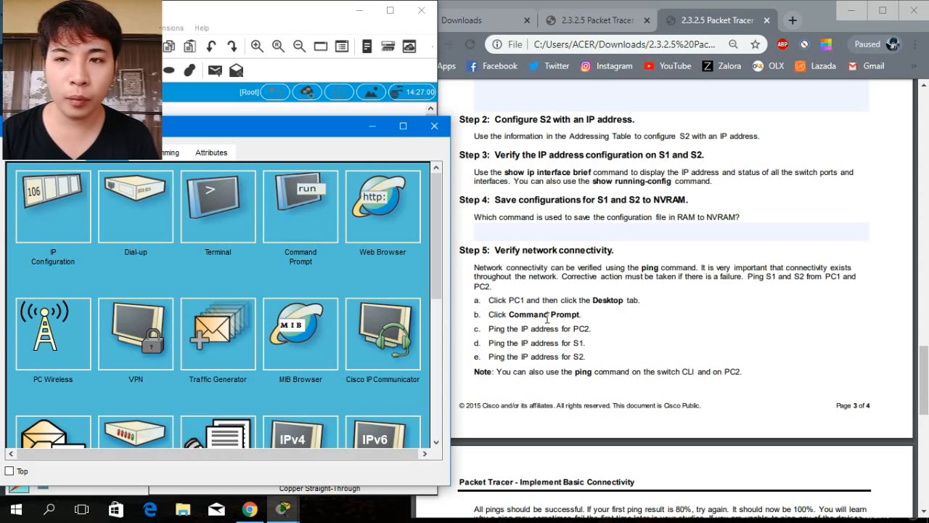
left_click(299, 230)
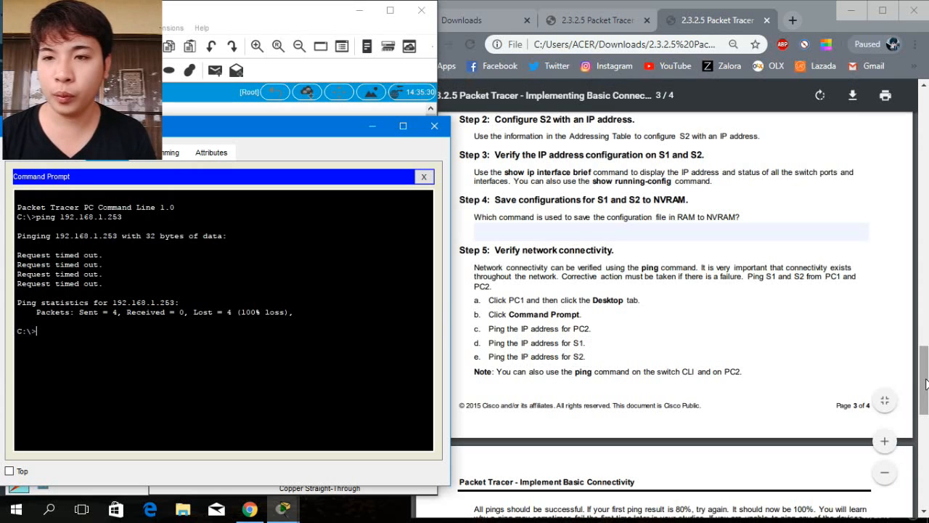
Ping PC2 at 192.168.1.2 from PC1's command prompt, copying the address from the lab's addressing table.
left_click_drag(925, 383, 926, 163)
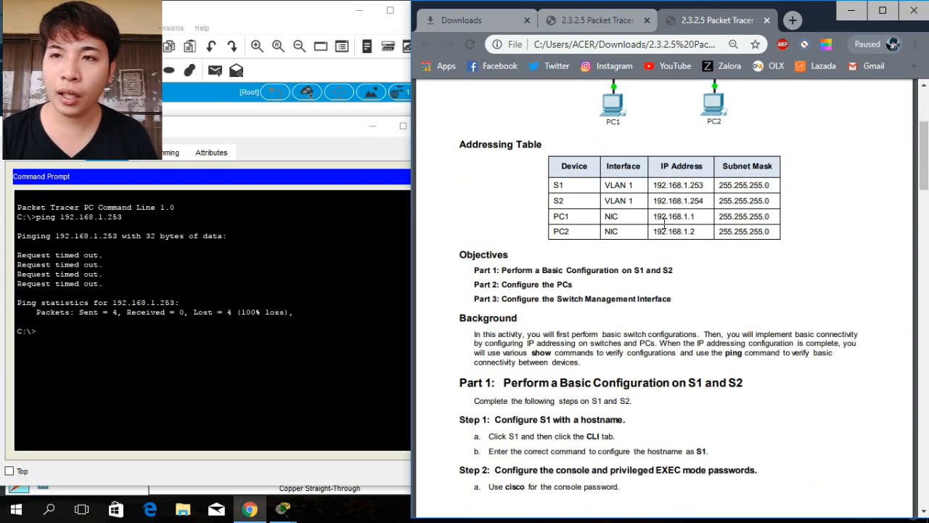
left_click_drag(652, 232, 700, 233)
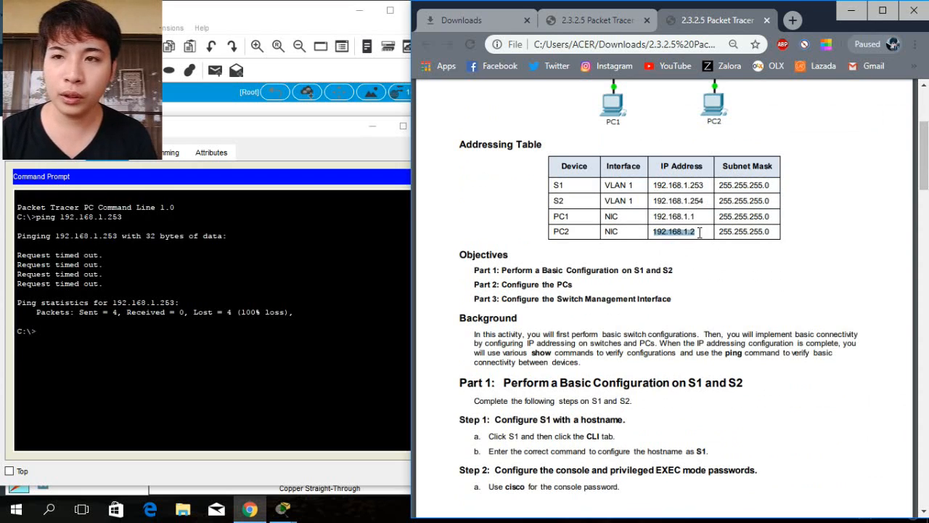
left_click(82, 331)
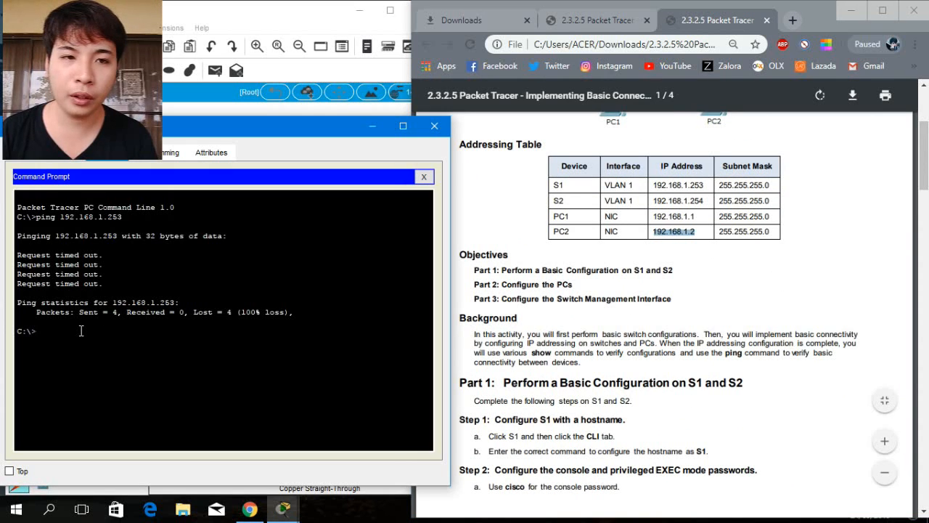
type("ping ")
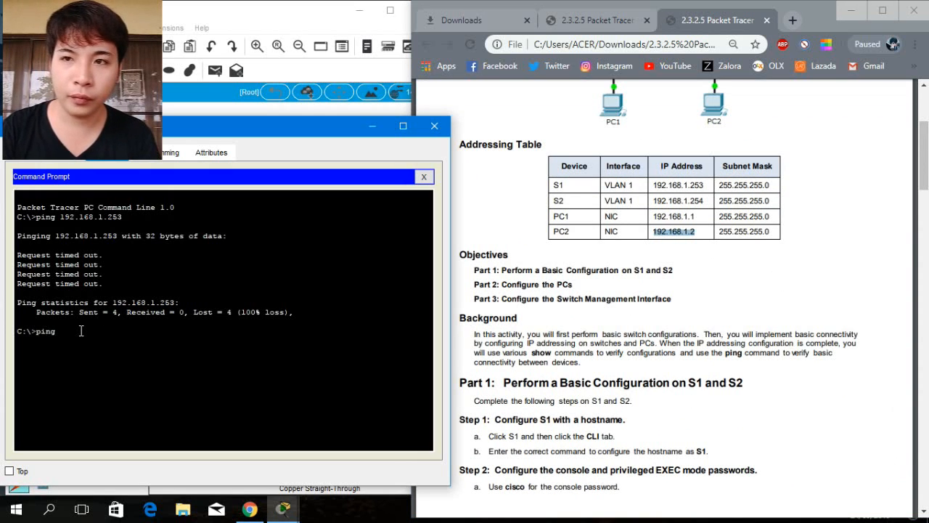
type("192")
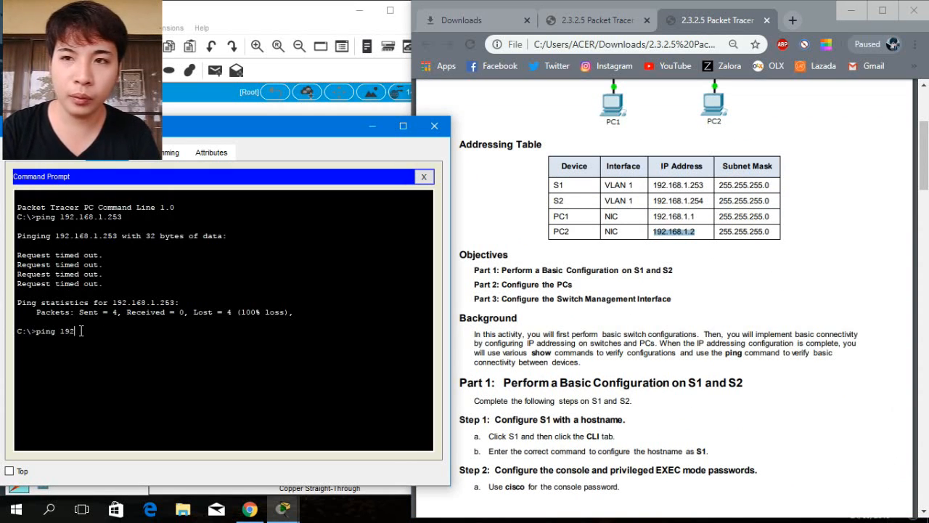
type(".16")
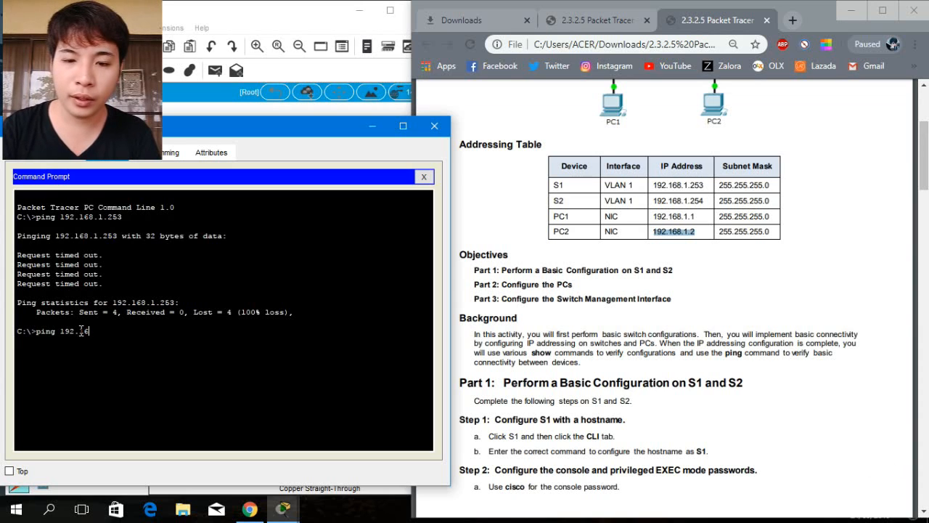
type("8.1.2")
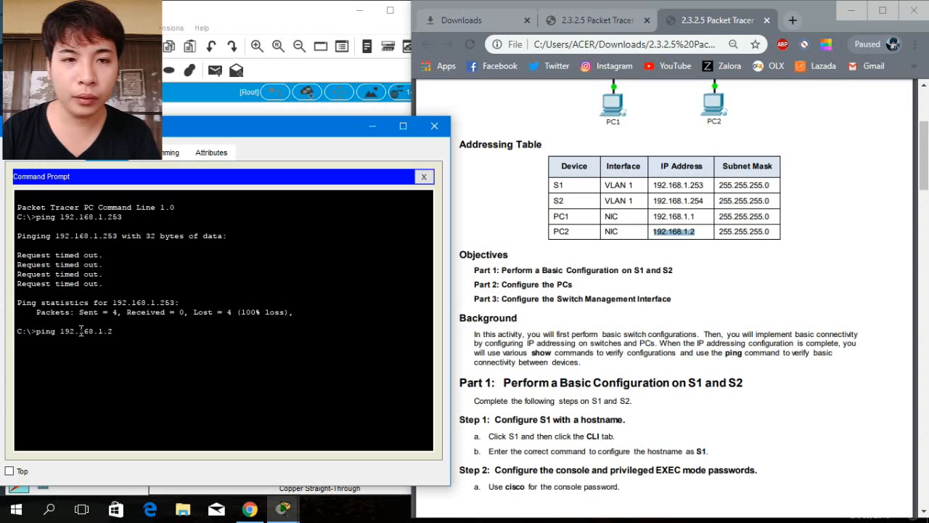
key("Return")
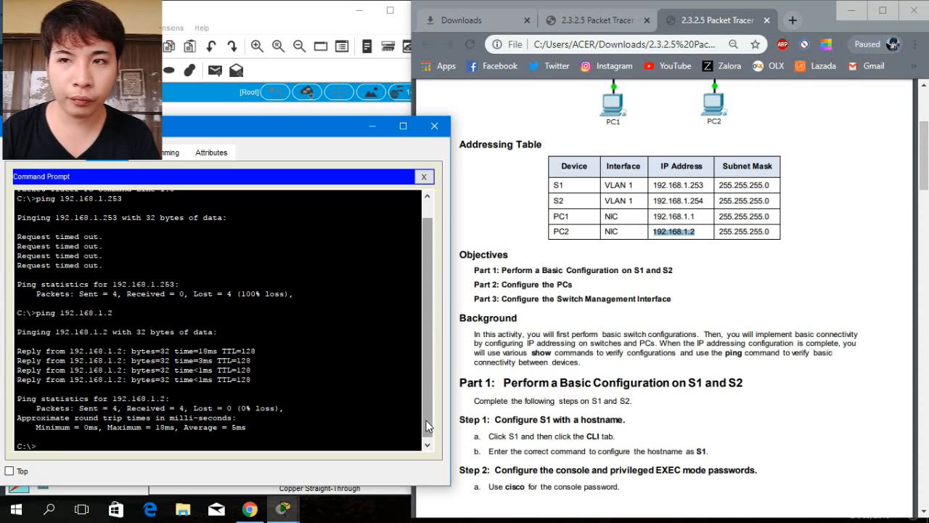
Ping S1's VLAN 1 management address 192.168.1.253 from PC1's command prompt.
scroll(426, 440, "down", 1)
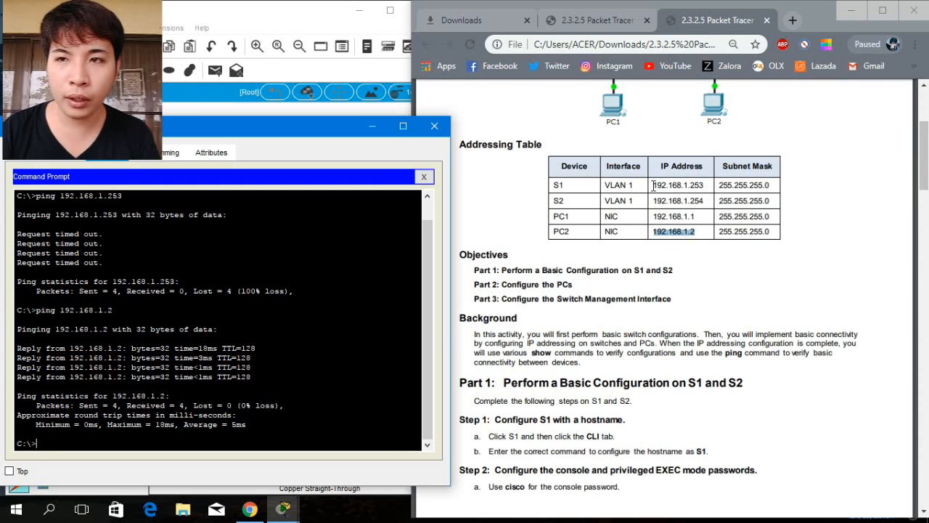
left_click_drag(653, 185, 704, 185)
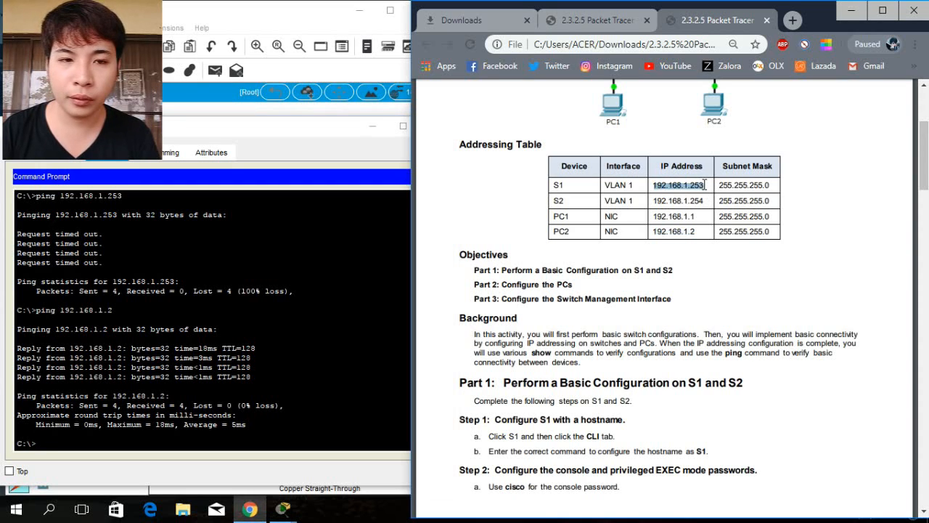
left_click(61, 443)
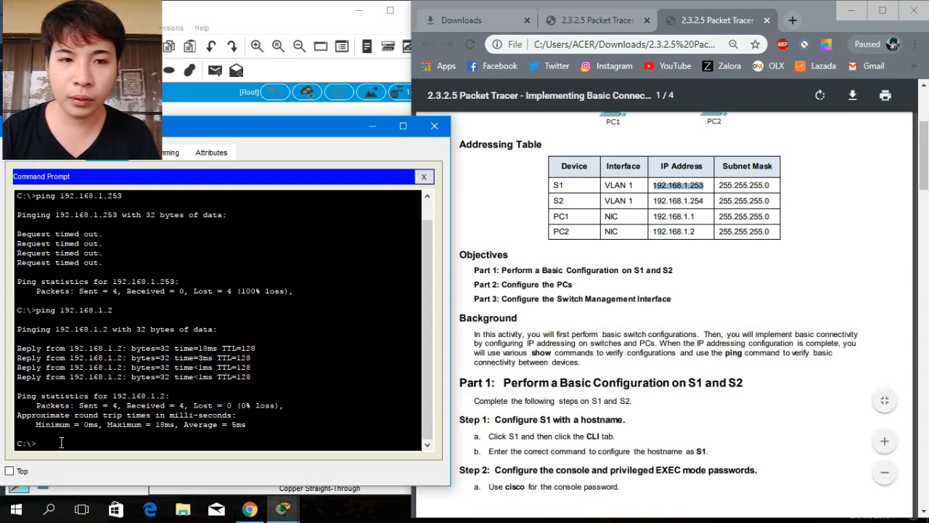
type("ping")
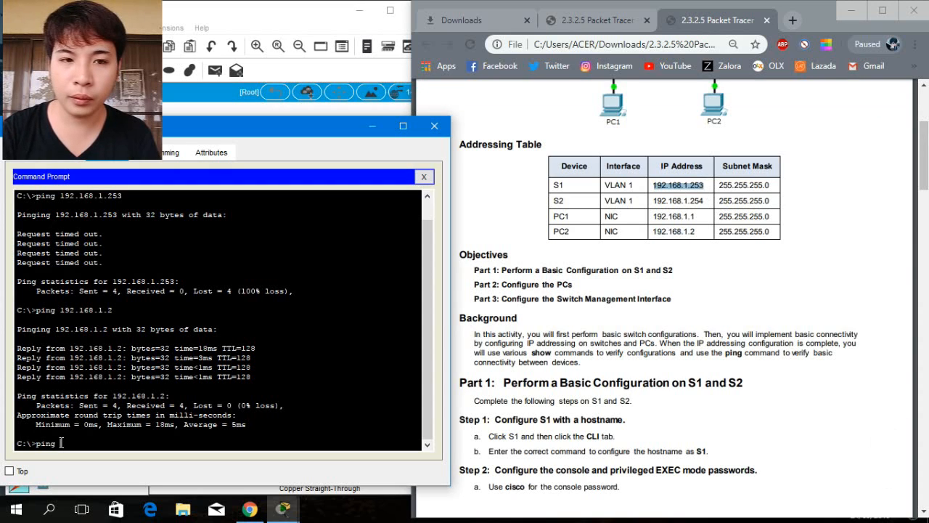
type(" 192.16")
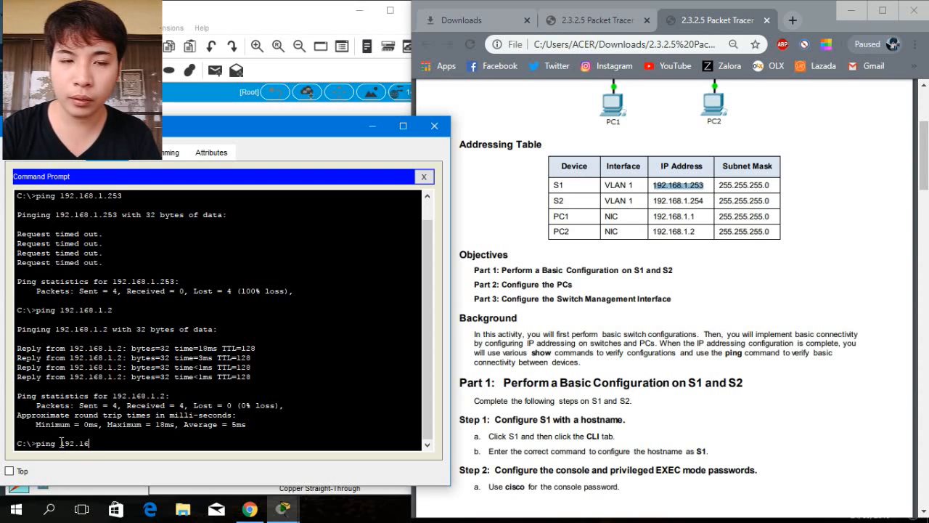
type("8.")
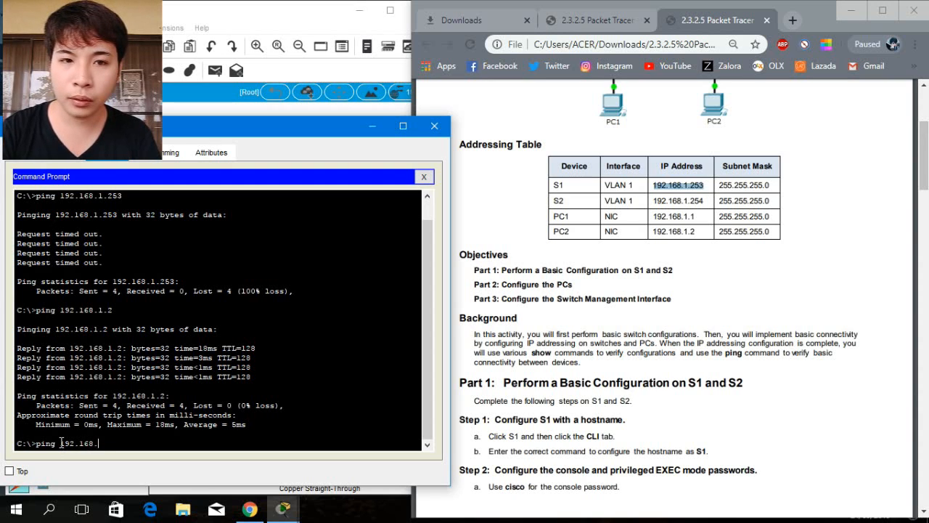
type("1")
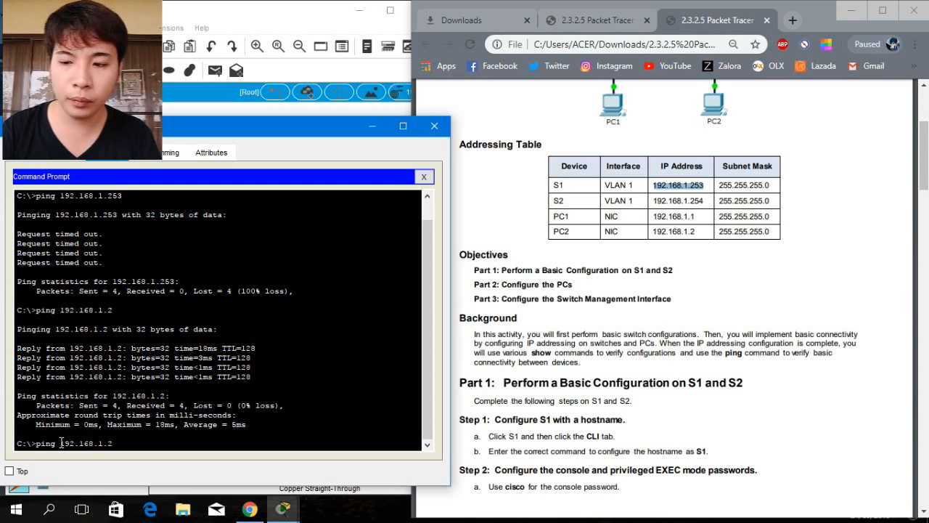
type(".253")
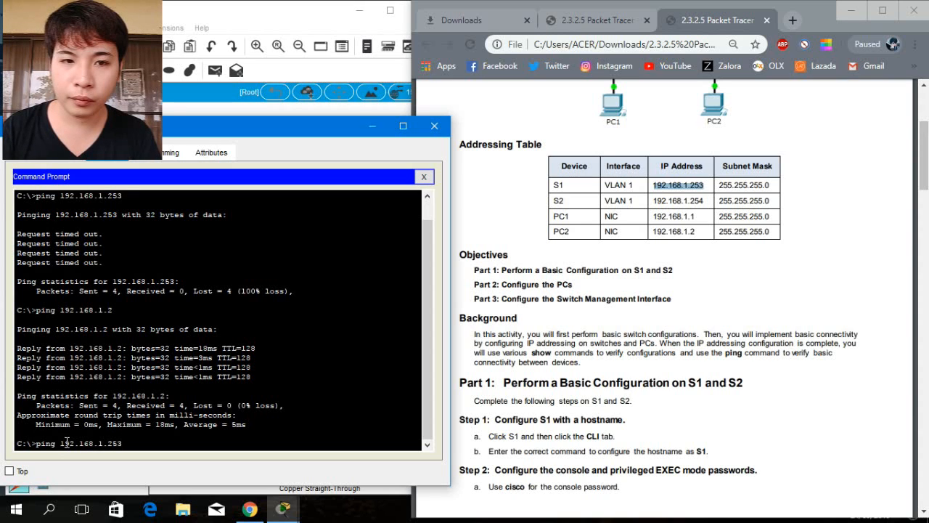
key("Return")
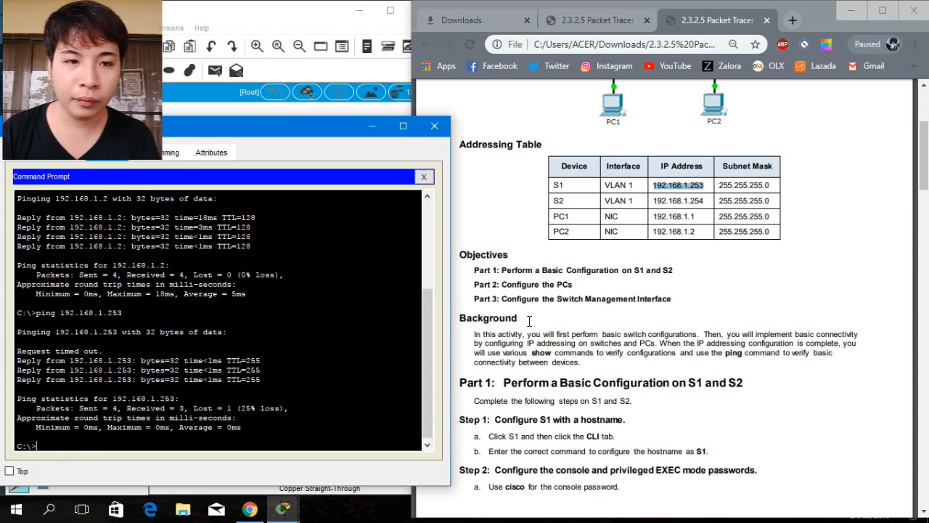
Ping S2's VLAN 1 management address 192.168.1.254 from PC1's command prompt.
left_click(656, 204)
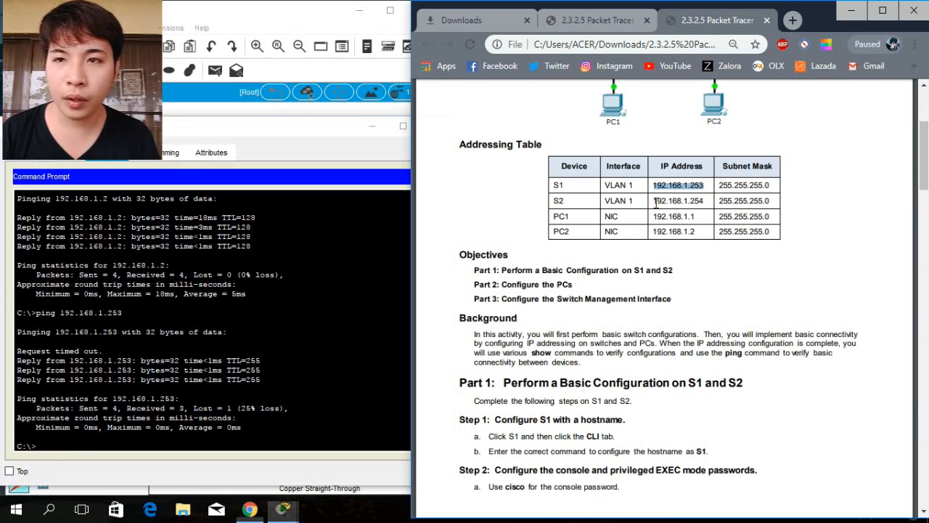
left_click_drag(654, 201, 708, 201)
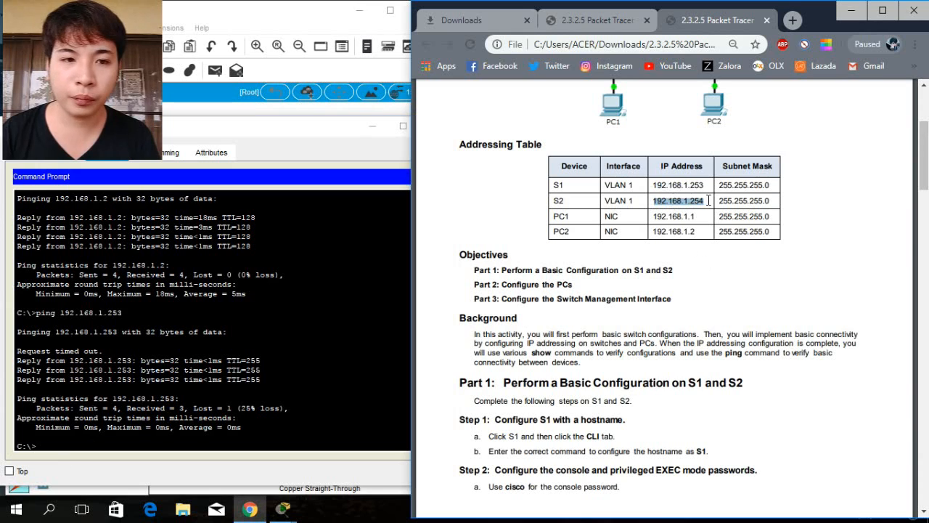
left_click(137, 443)
type("pi")
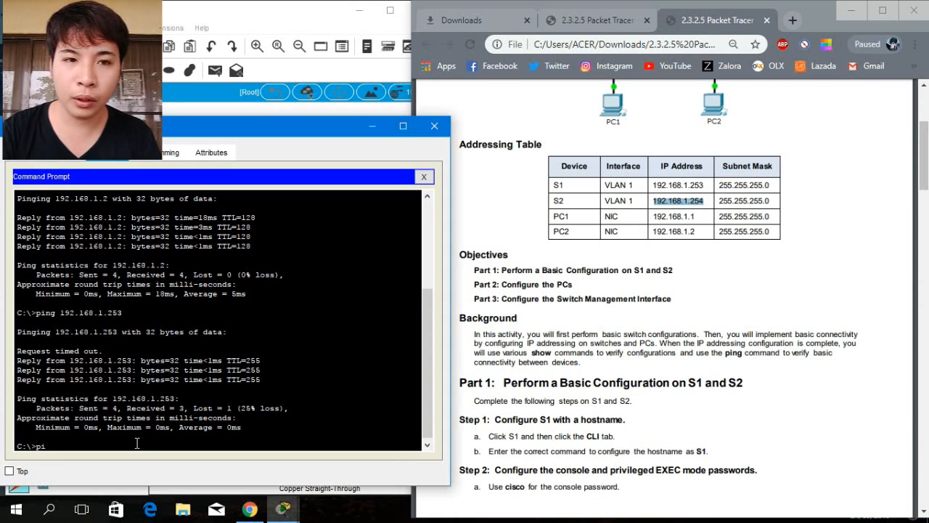
type("ng 19")
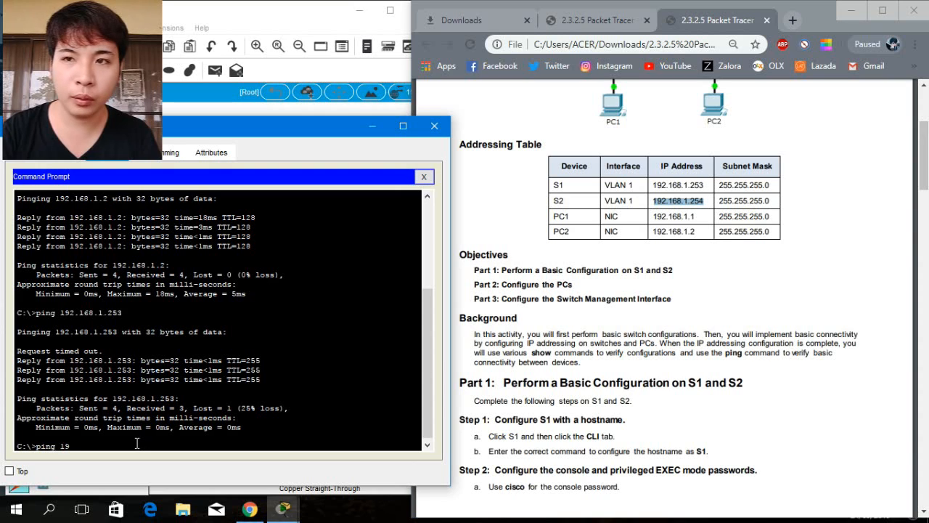
type("2.")
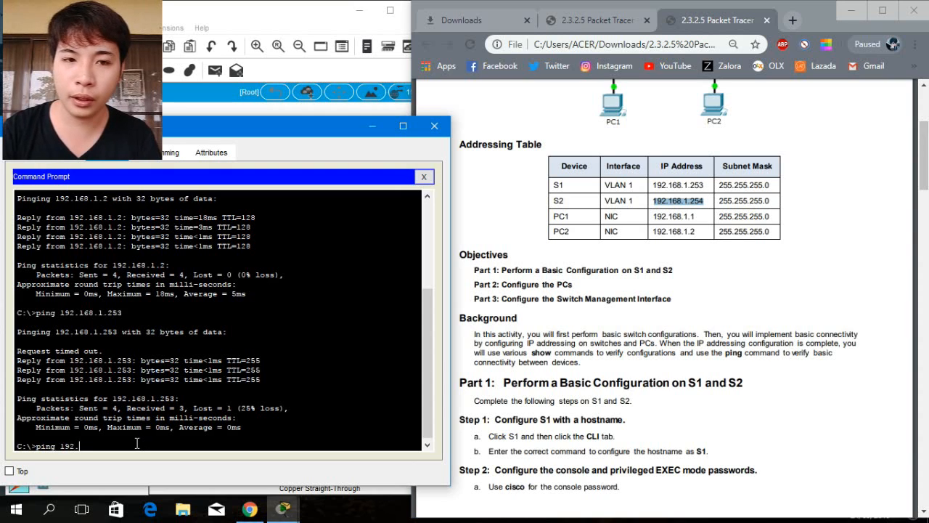
type("168")
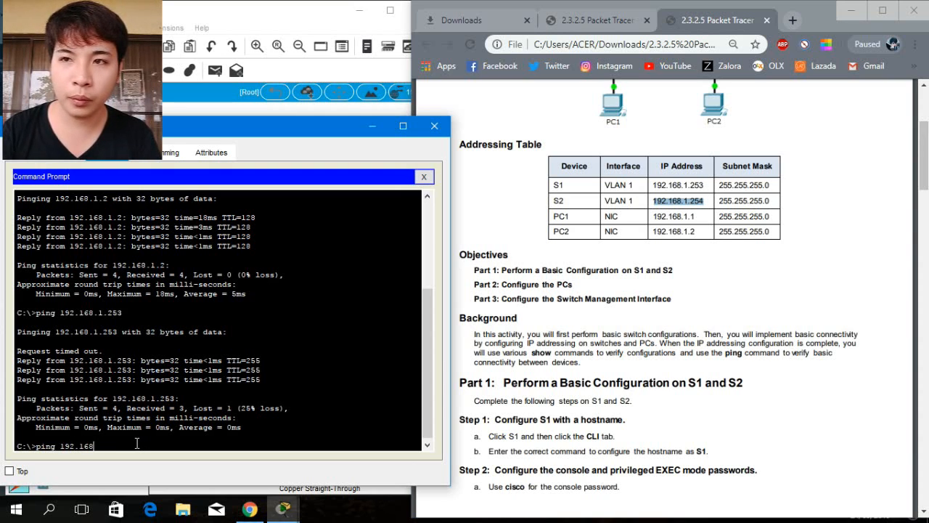
type(".1.2")
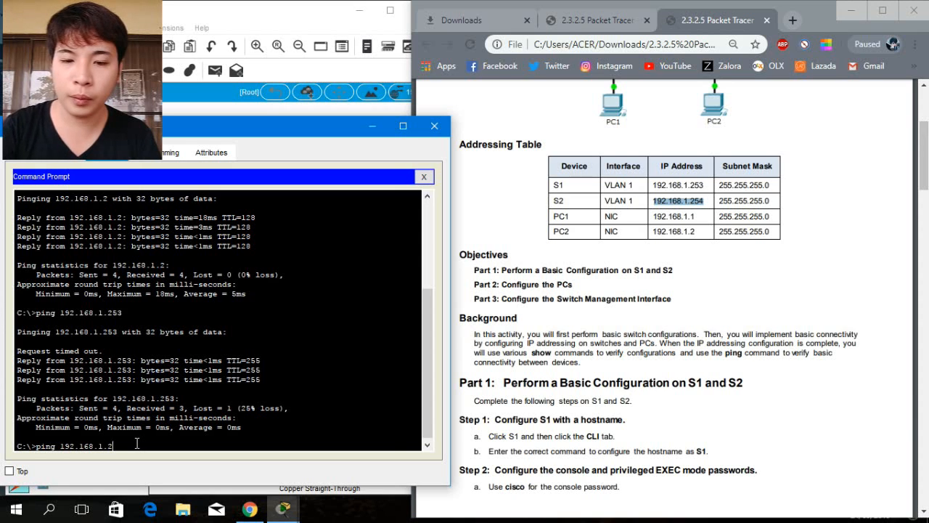
type("54")
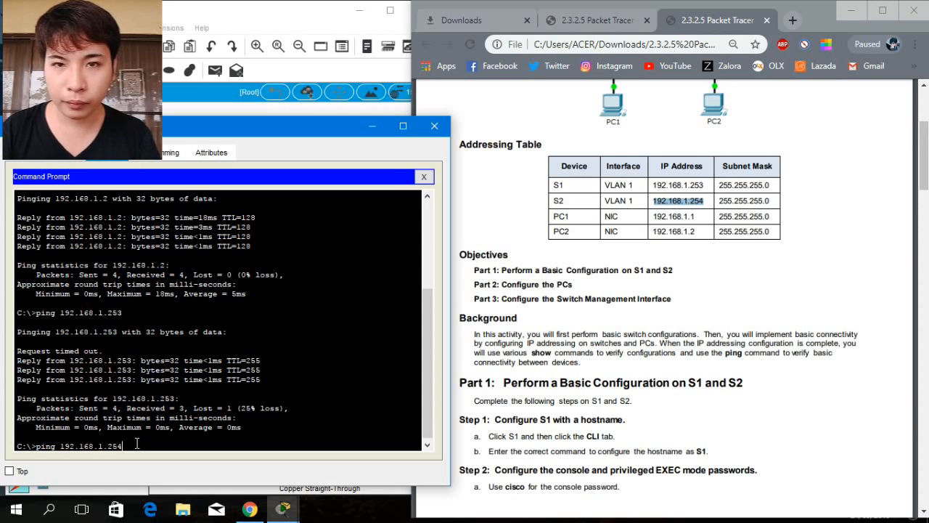
key("Return")
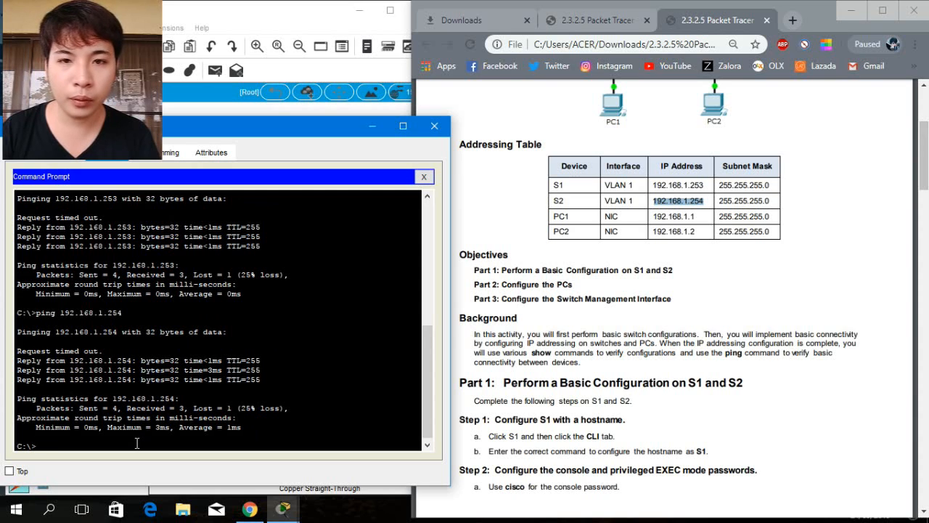
left_click(557, 266)
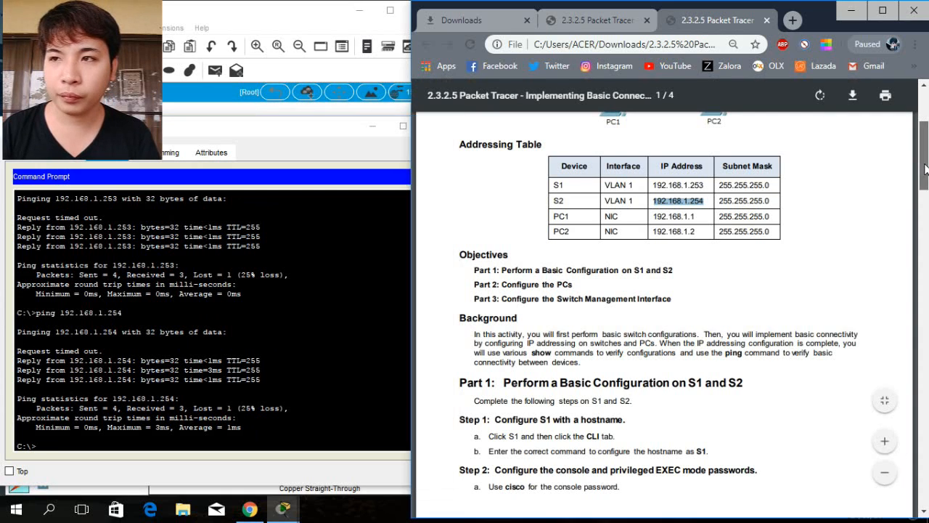
scroll(557, 266, "up", 3)
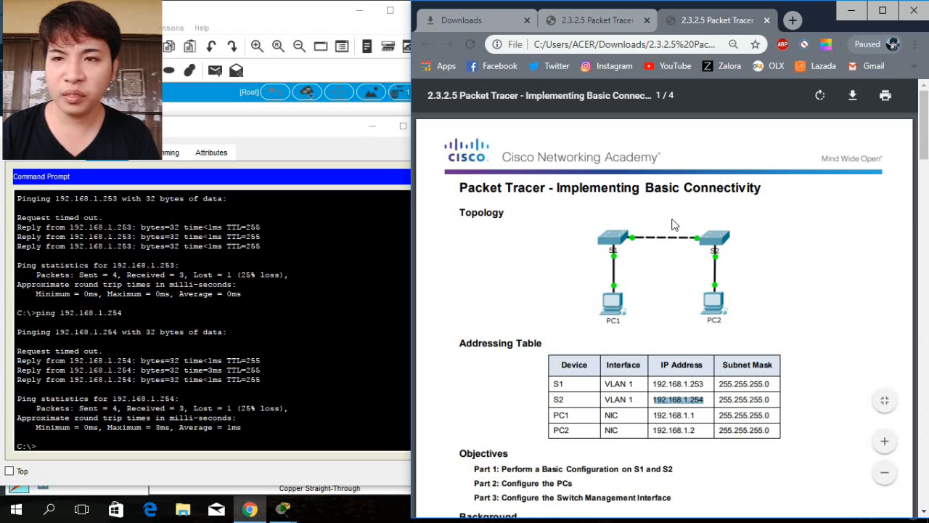